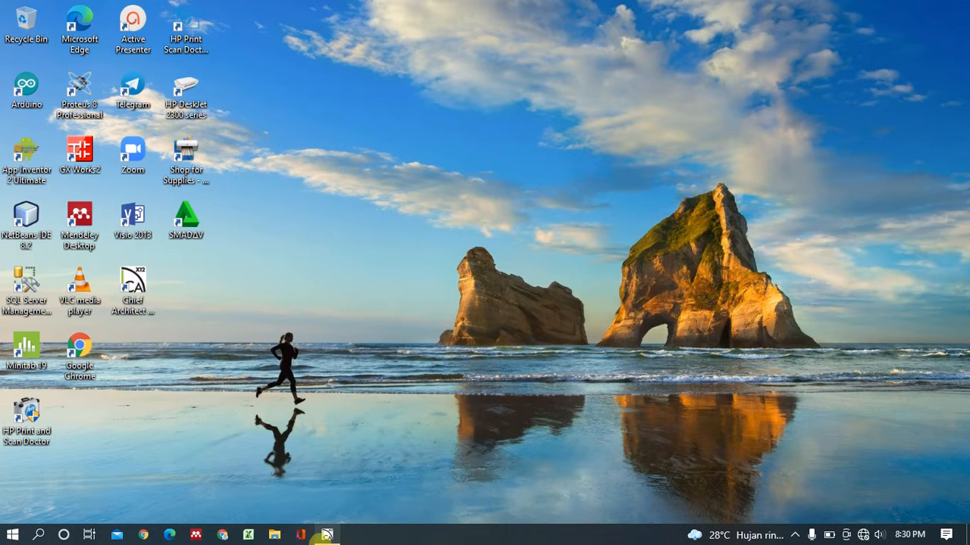
# - Launch Chief Architect Premier X12
pyautogui.click(324, 534)
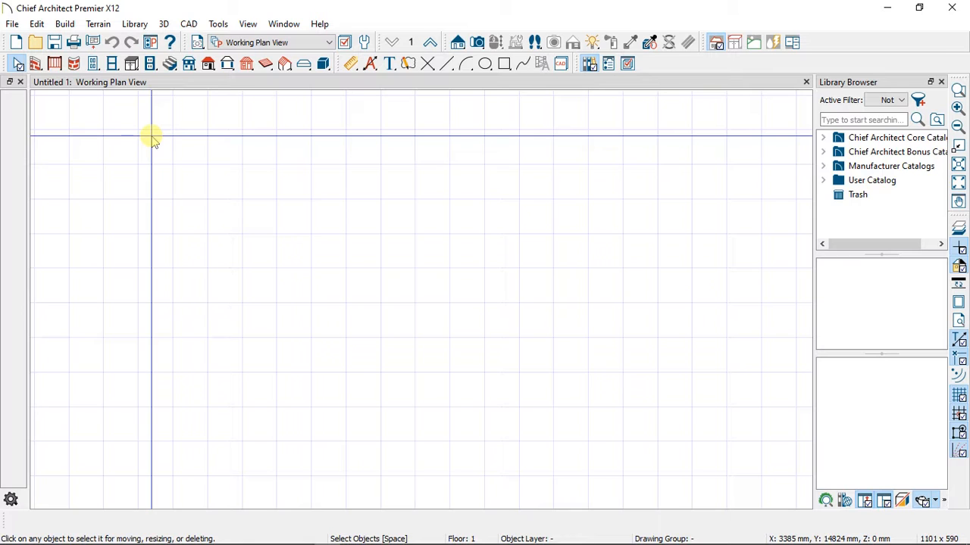
# - Examine the straight wall, railing, curved wall, door, window, cabinet and electrical tool sets, including the exterior and interior wall types
pyautogui.click(33, 65)
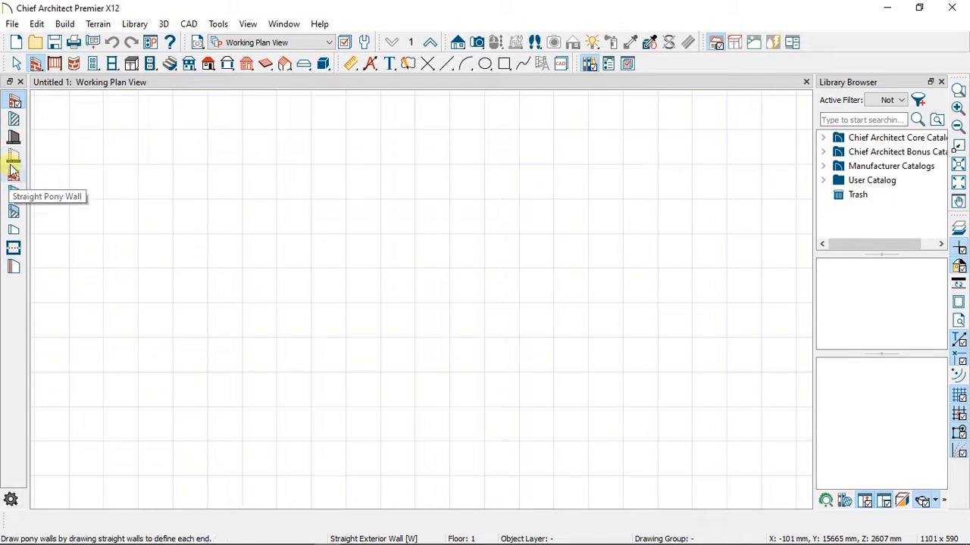
pyautogui.click(55, 63)
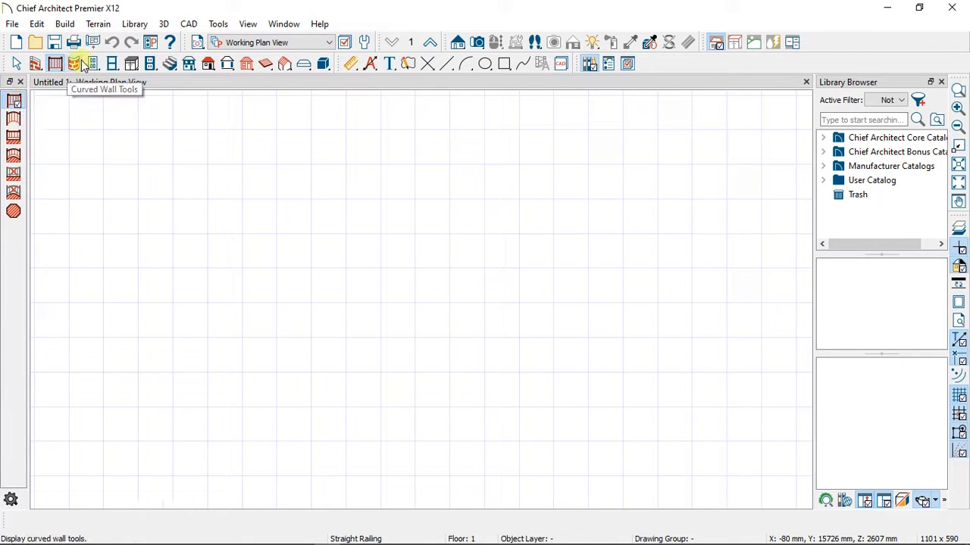
pyautogui.click(75, 64)
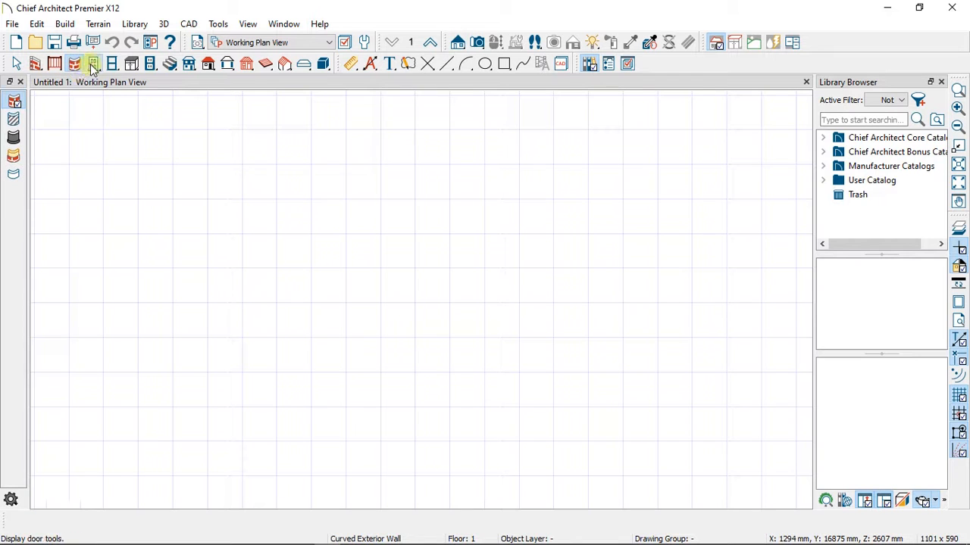
pyautogui.click(91, 64)
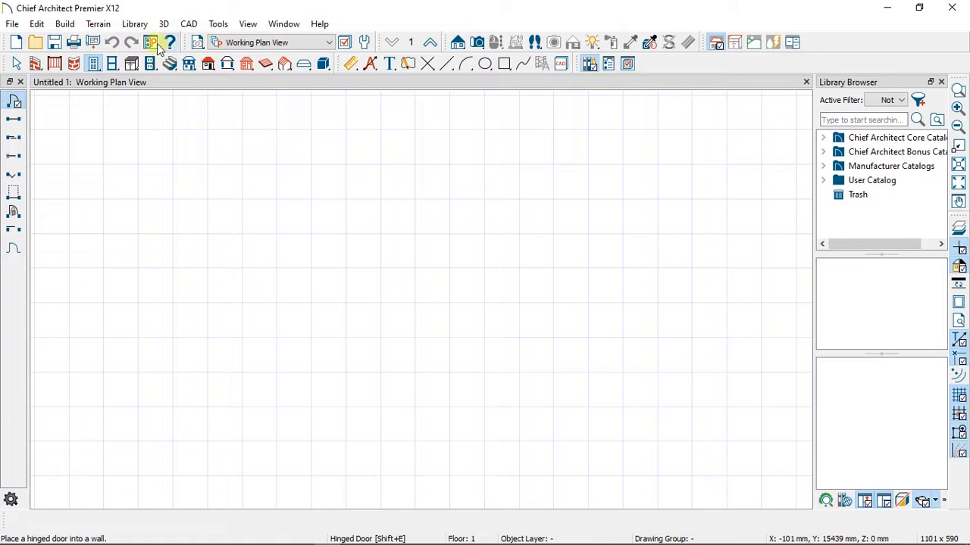
pyautogui.click(112, 64)
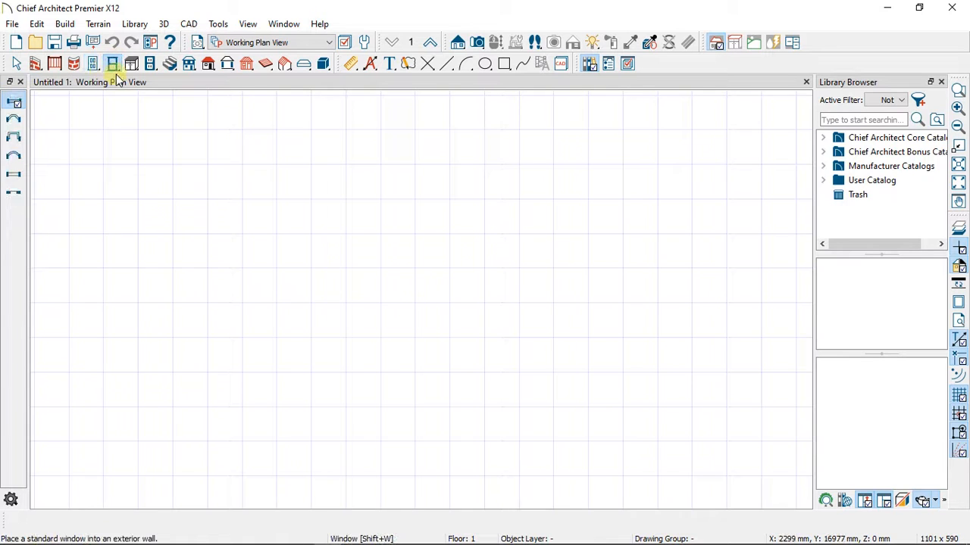
pyautogui.click(131, 64)
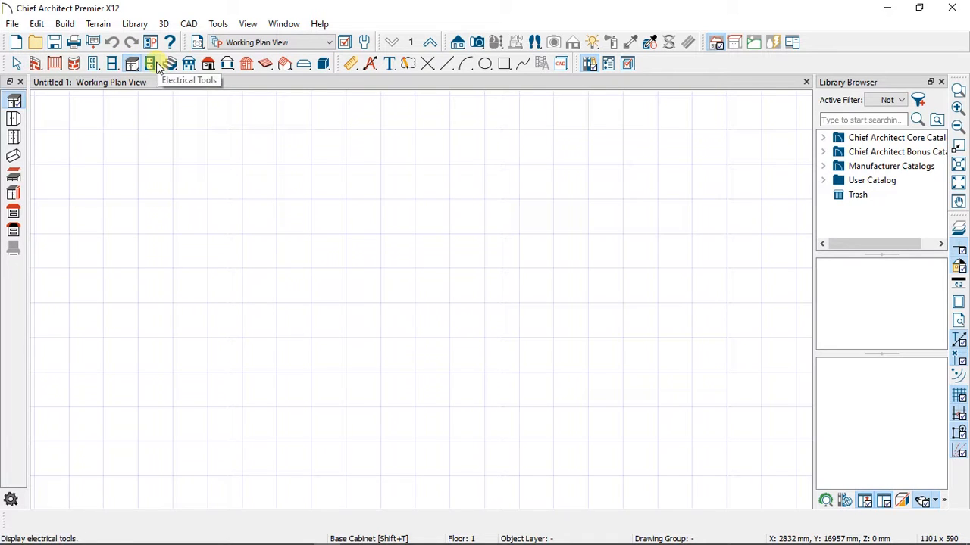
pyautogui.click(155, 66)
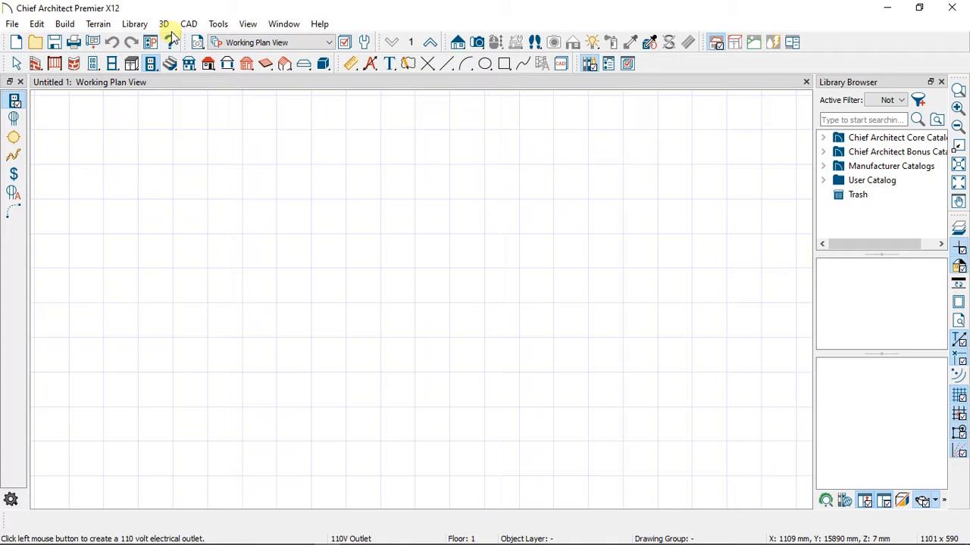
pyautogui.click(41, 66)
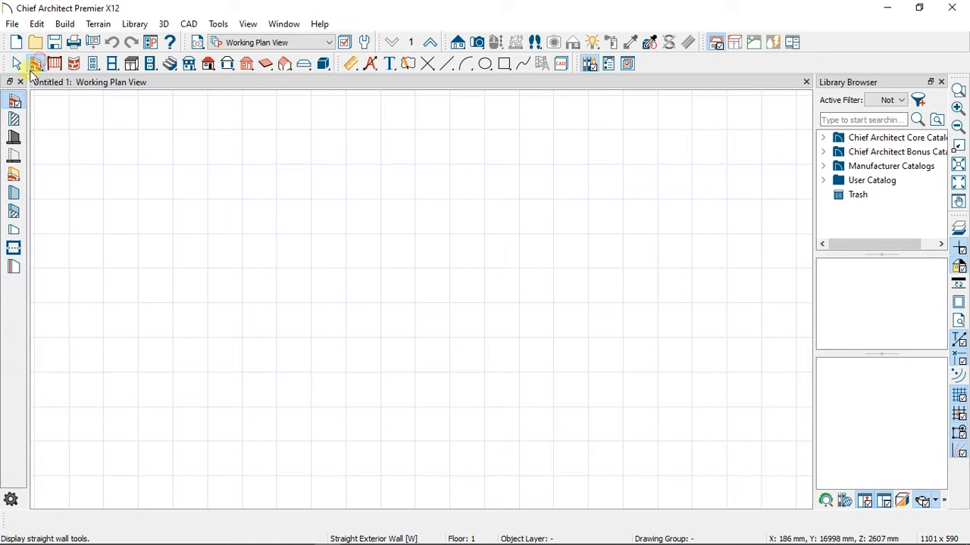
pyautogui.click(18, 121)
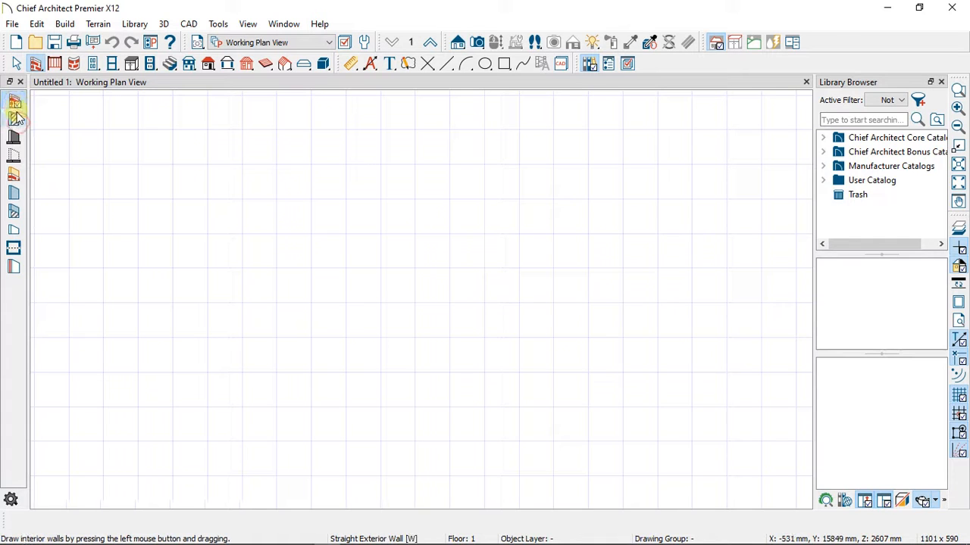
pyautogui.click(14, 100)
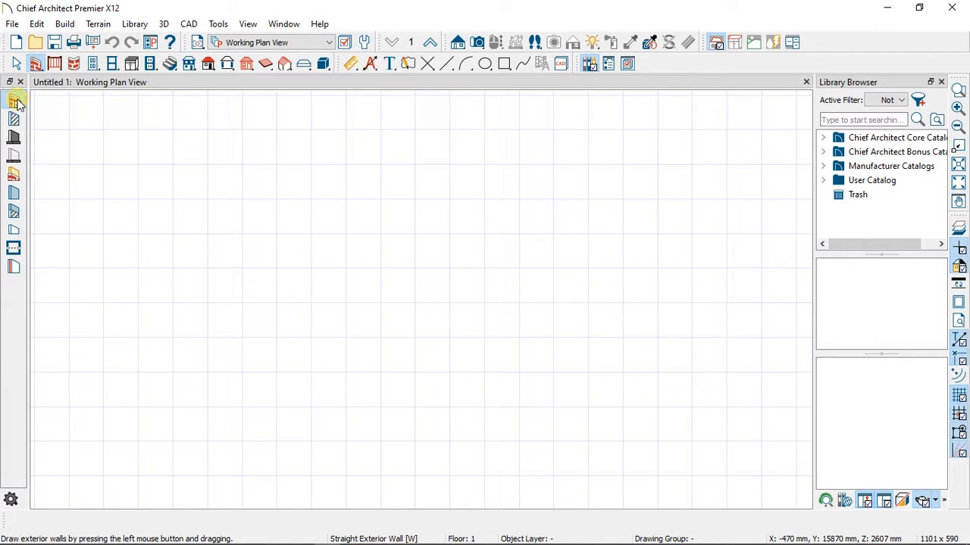
pyautogui.click(15, 123)
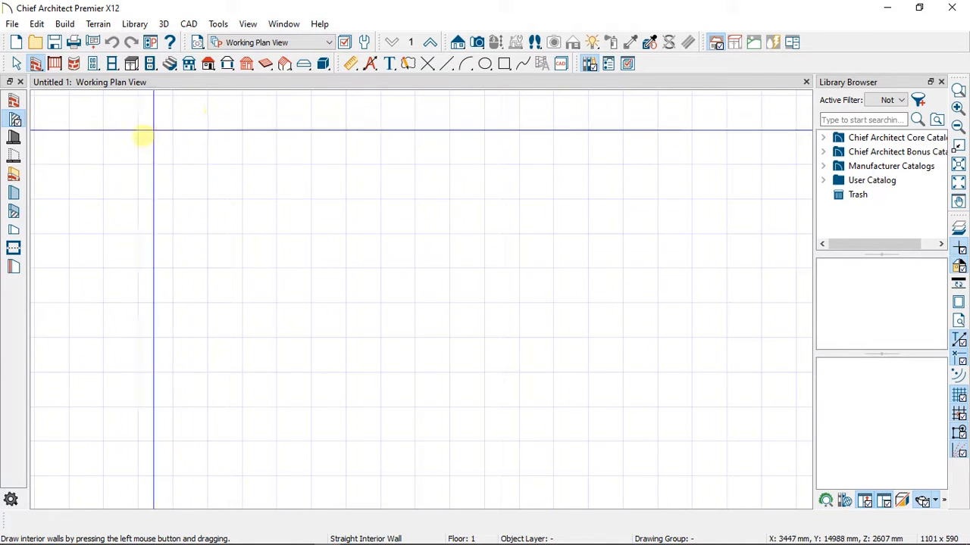
# - Create a Perspective Full Overview, narrow the Library Browser, and tile the overview beside the plan view
pyautogui.click(478, 43)
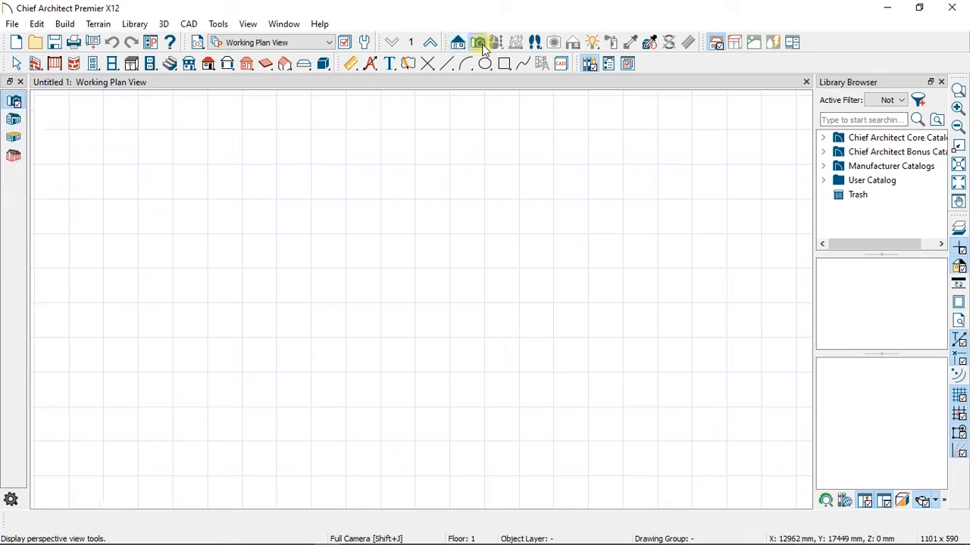
pyautogui.click(18, 119)
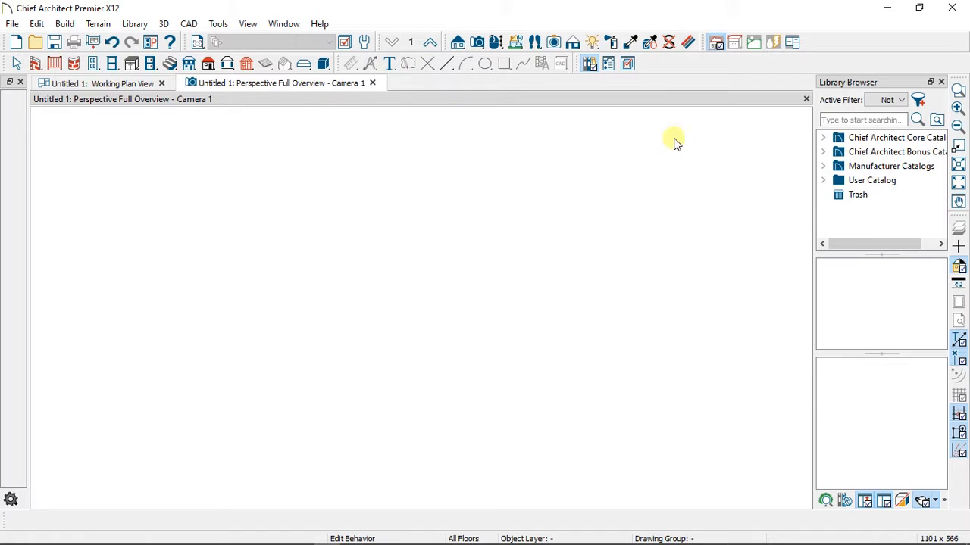
pyautogui.moveTo(812, 181); pyautogui.dragTo(897, 184)
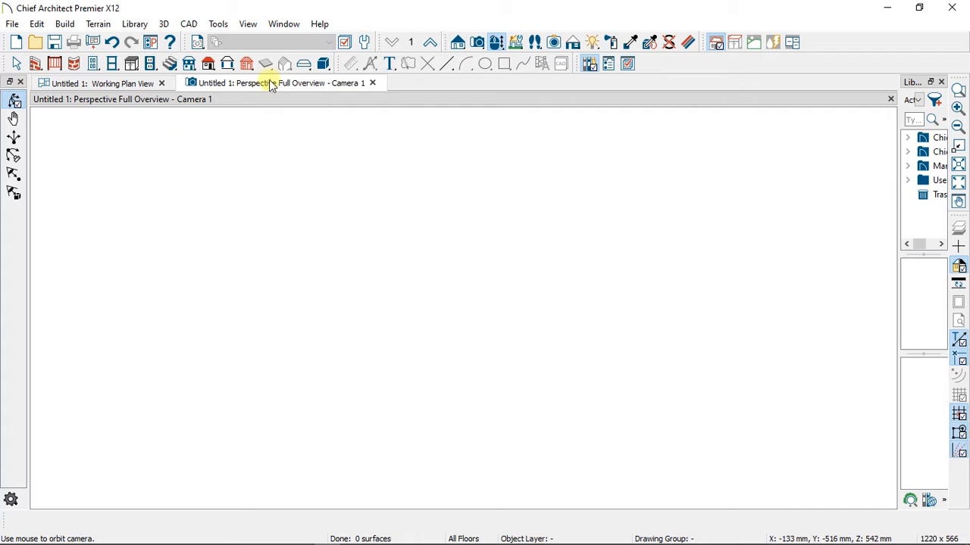
pyautogui.moveTo(271, 83); pyautogui.dragTo(636, 137)
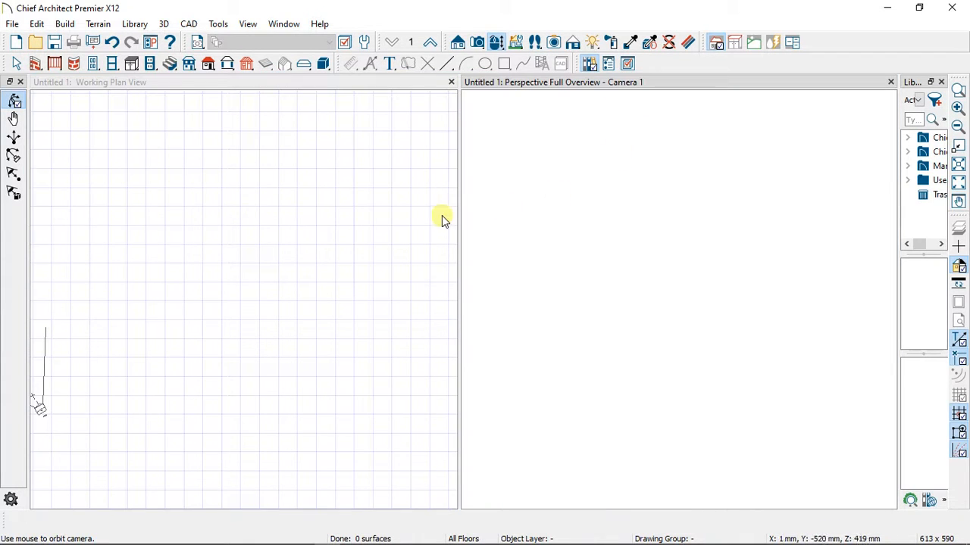
# - Draw a horizontal straight exterior wall about 12,400 mm long across the upper part of the plan
pyautogui.click(38, 63)
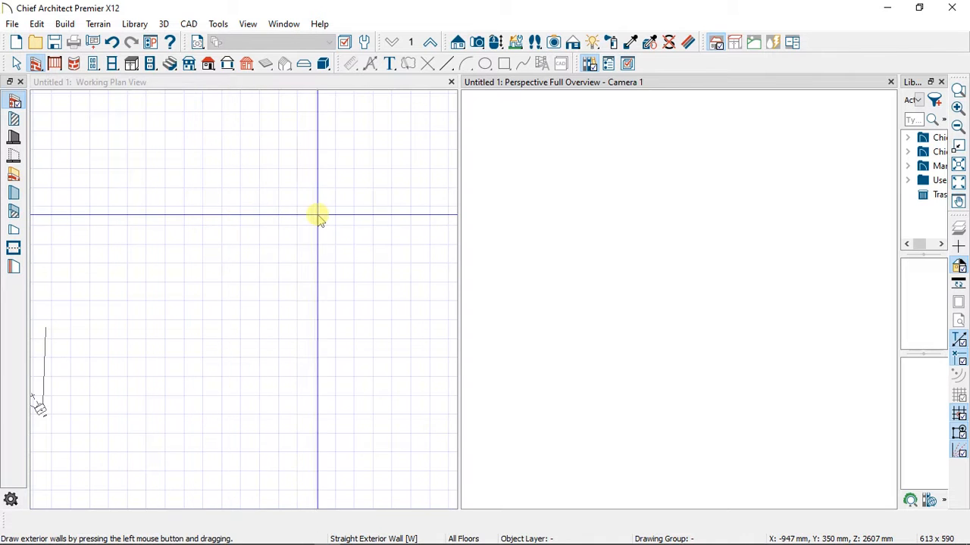
pyautogui.click(318, 215)
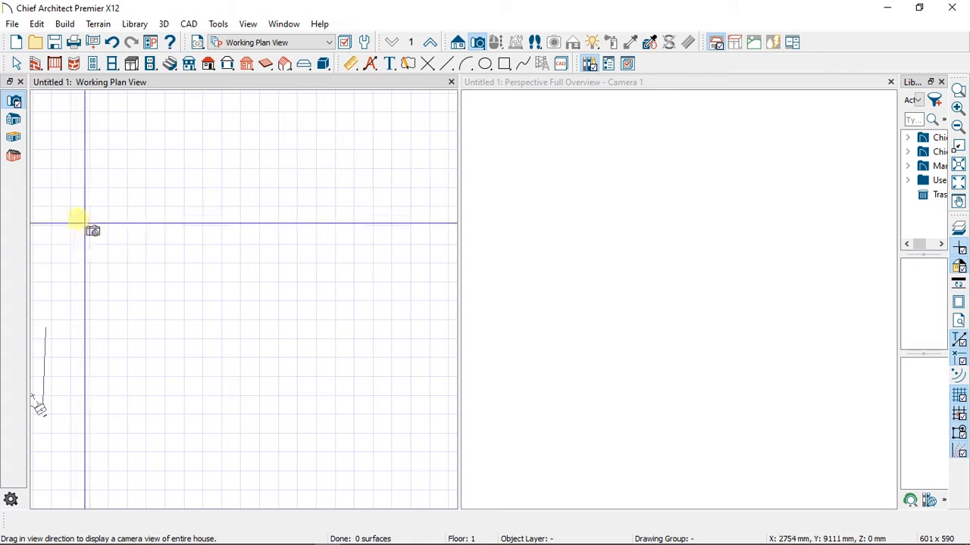
pyautogui.click(35, 63)
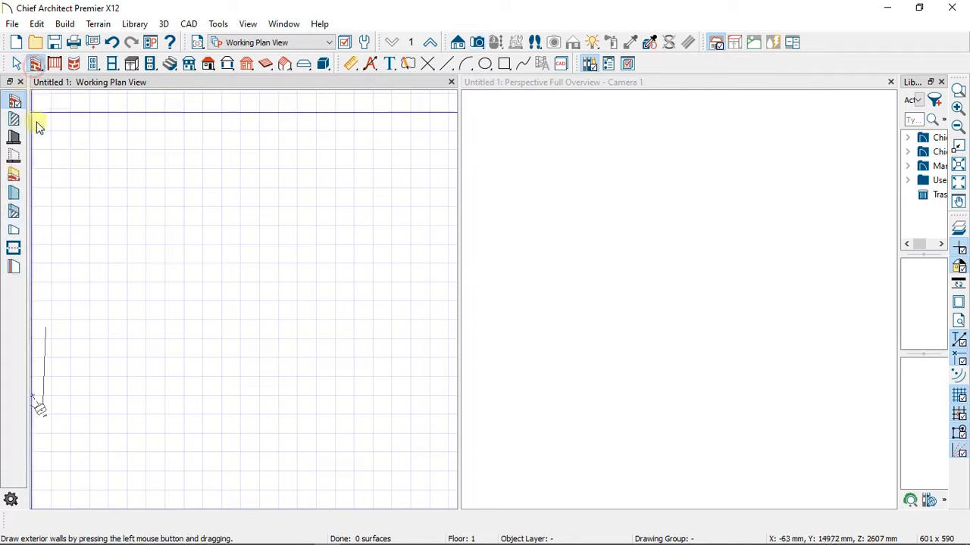
pyautogui.moveTo(83, 194)
pyautogui.mouseDown()
pyautogui.moveTo(301, 188)
pyautogui.moveTo(316, 200)
pyautogui.mouseUp()
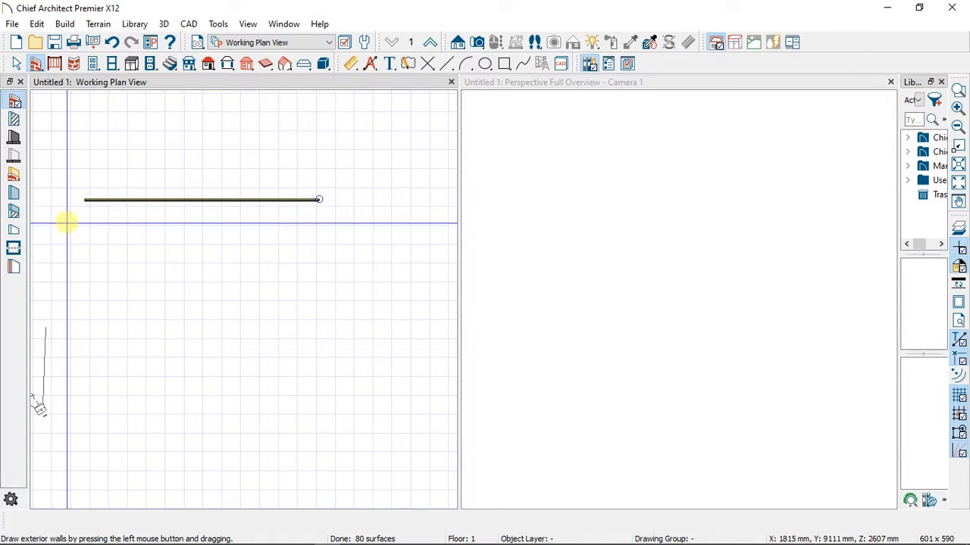
# - Set the horizontal exterior wall's length to 10000 mm
pyautogui.scroll(2, 65, 221)
pyautogui.scroll(2, 85, 183)
pyautogui.scroll(-1, 307, 169)
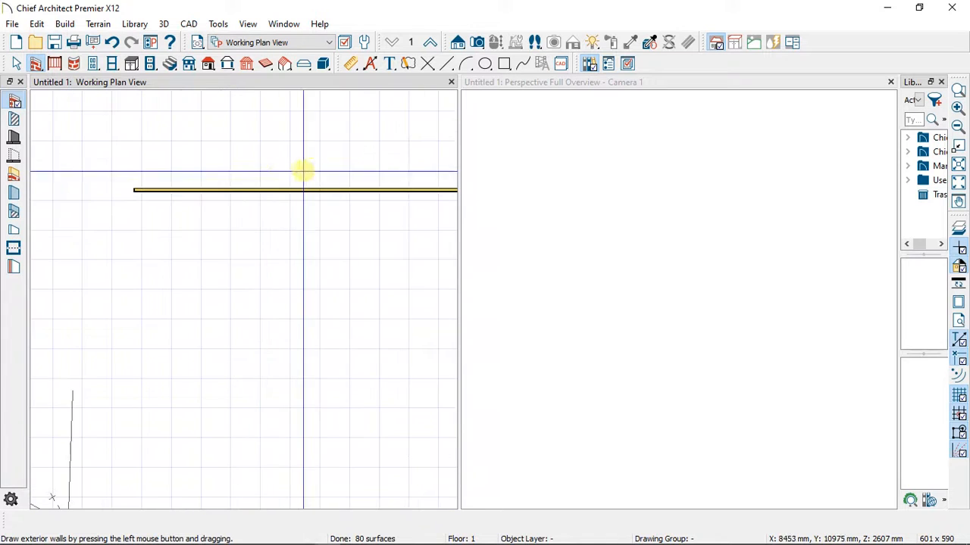
pyautogui.scroll(2, 354, 189)
pyautogui.click(17, 63)
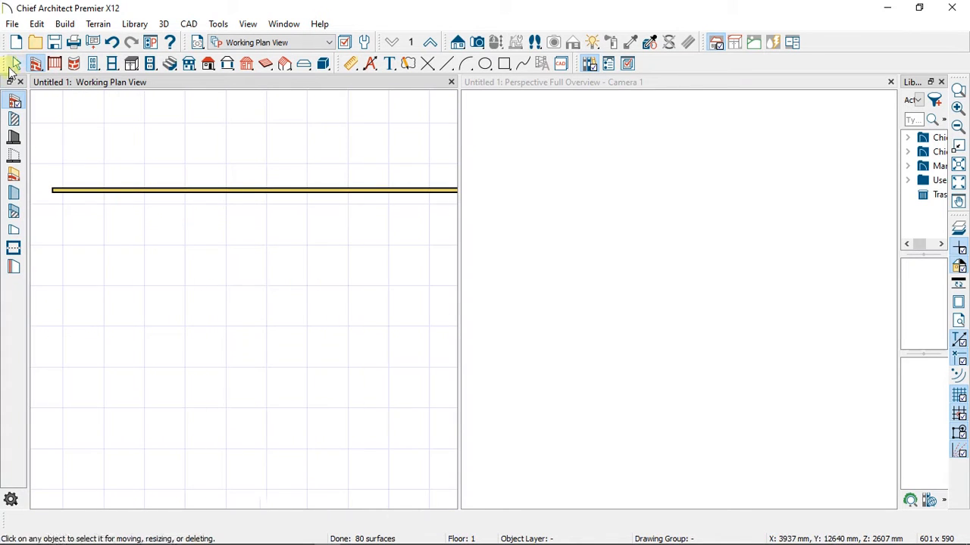
pyautogui.scroll(-1, 321, 189)
pyautogui.scroll(-1, 351, 234)
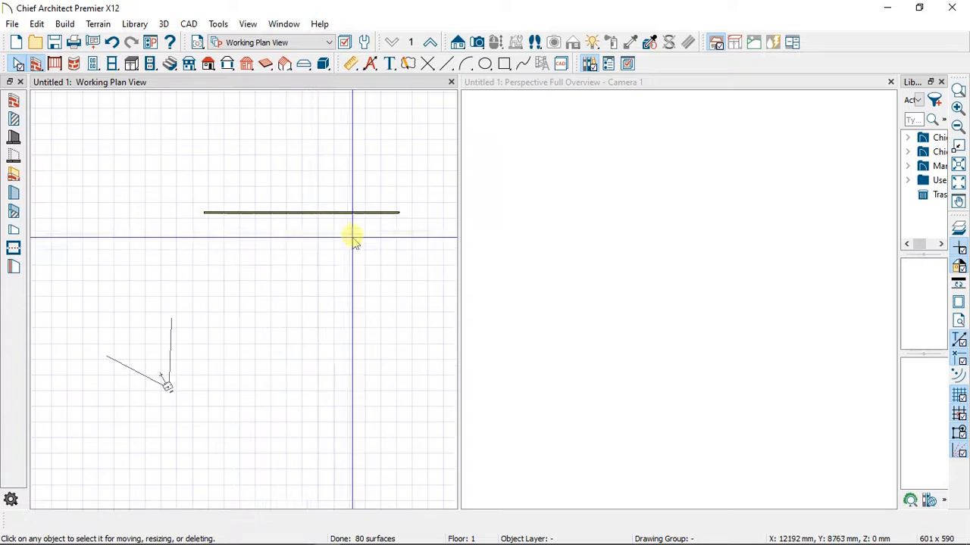
pyautogui.scroll(2, 345, 220)
pyautogui.click(305, 192)
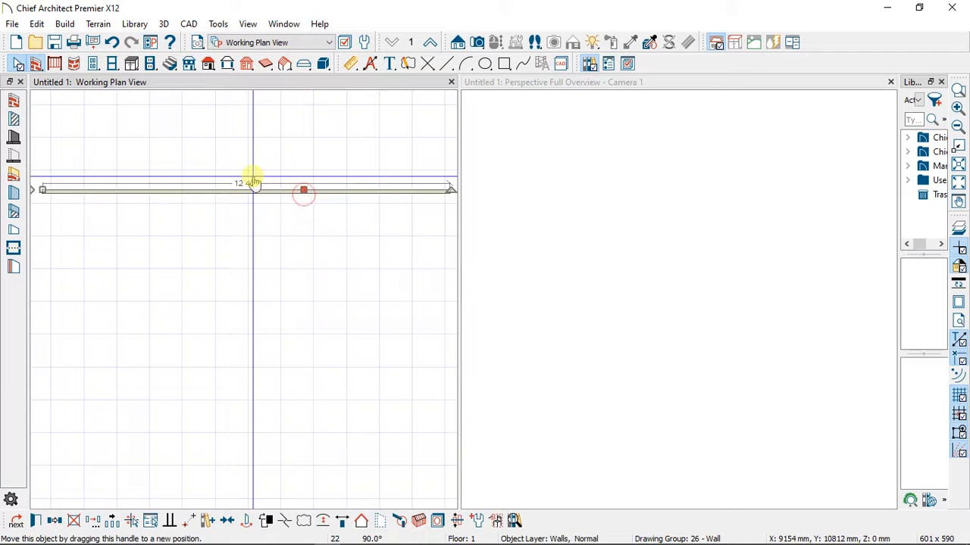
pyautogui.click(252, 184)
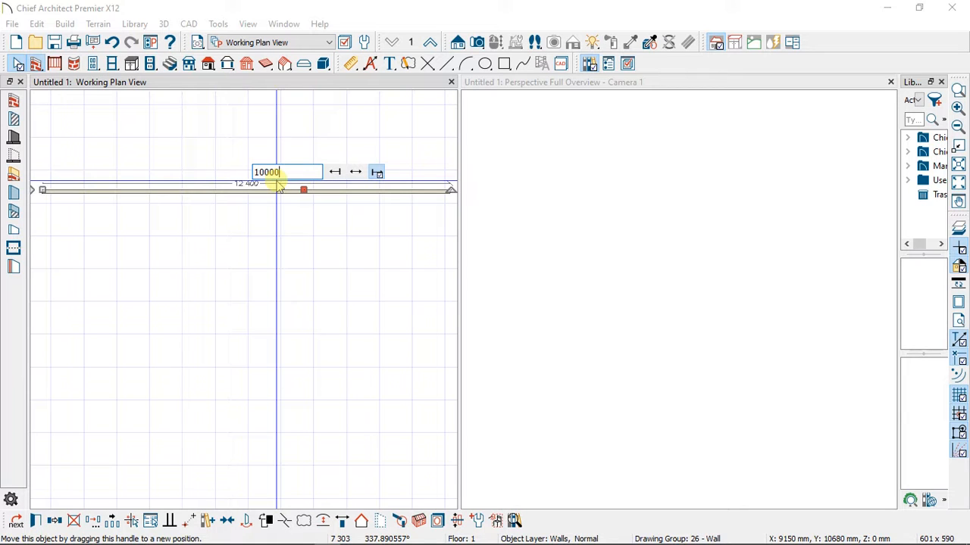
pyautogui.press('Return')
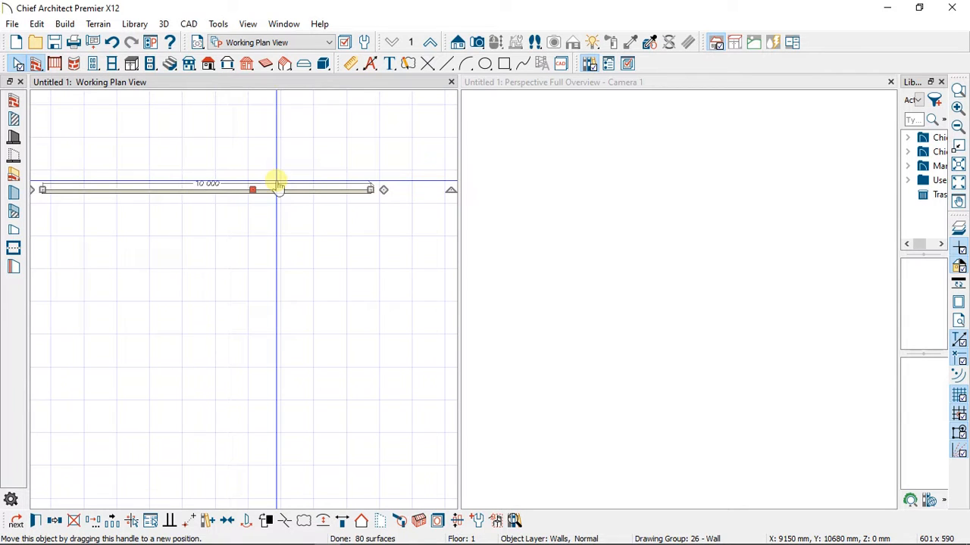
pyautogui.scroll(-1, 278, 184)
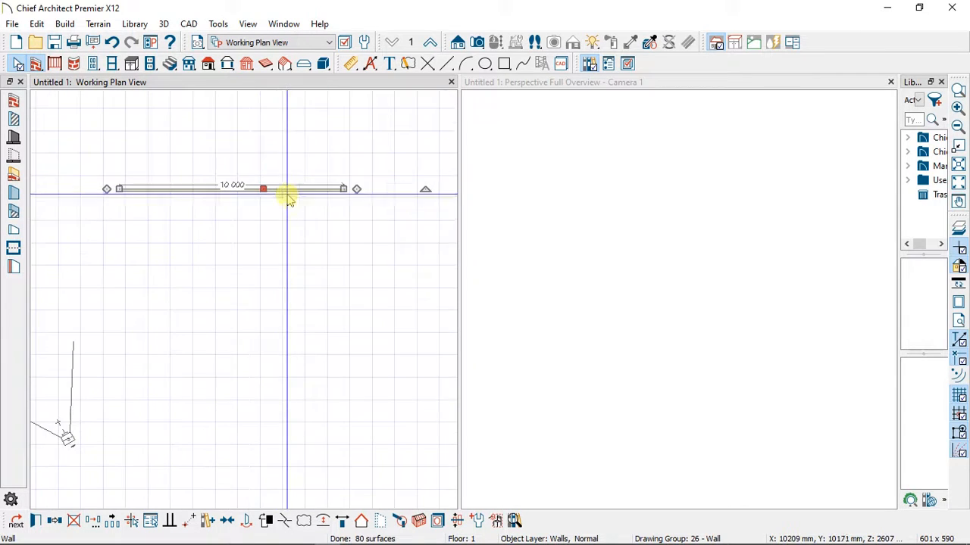
# - Draw a short straight exterior wall directly in the perspective overview
pyautogui.click(689, 311)
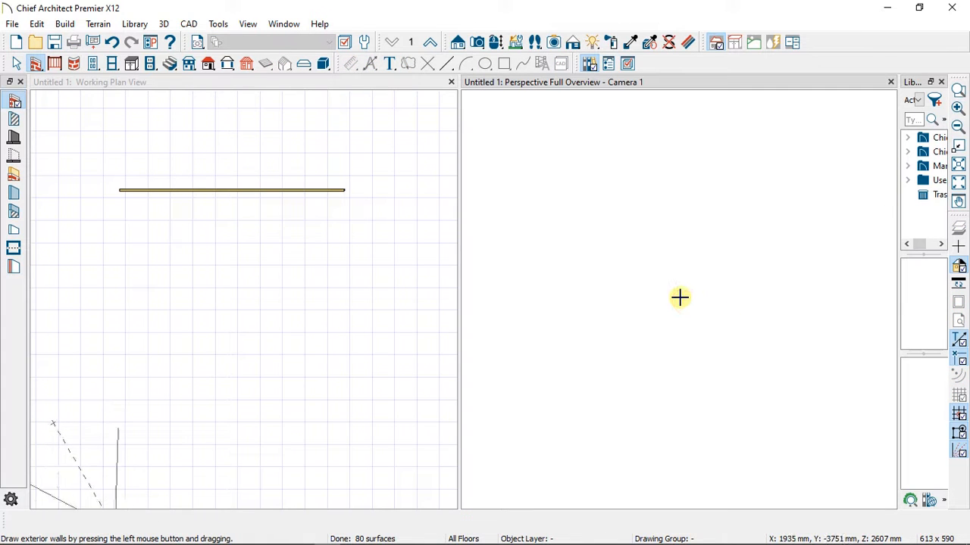
pyautogui.scroll(1, 234, 257)
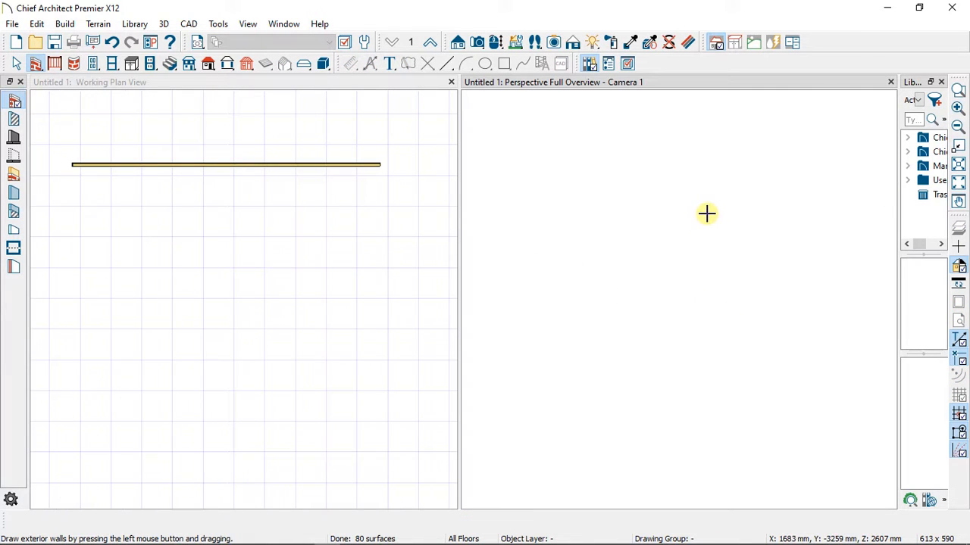
pyautogui.moveTo(706, 214); pyautogui.dragTo(714, 307)
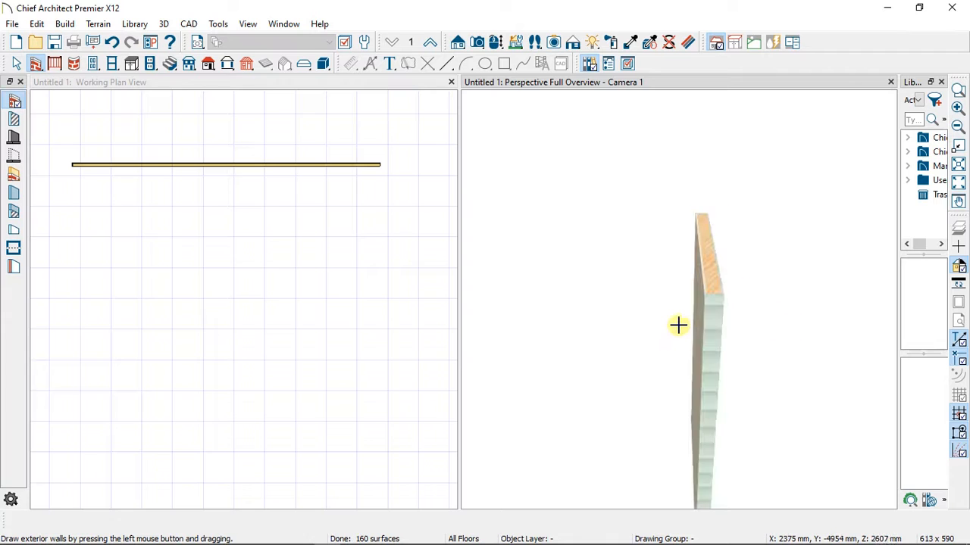
pyautogui.scroll(3, 705, 351)
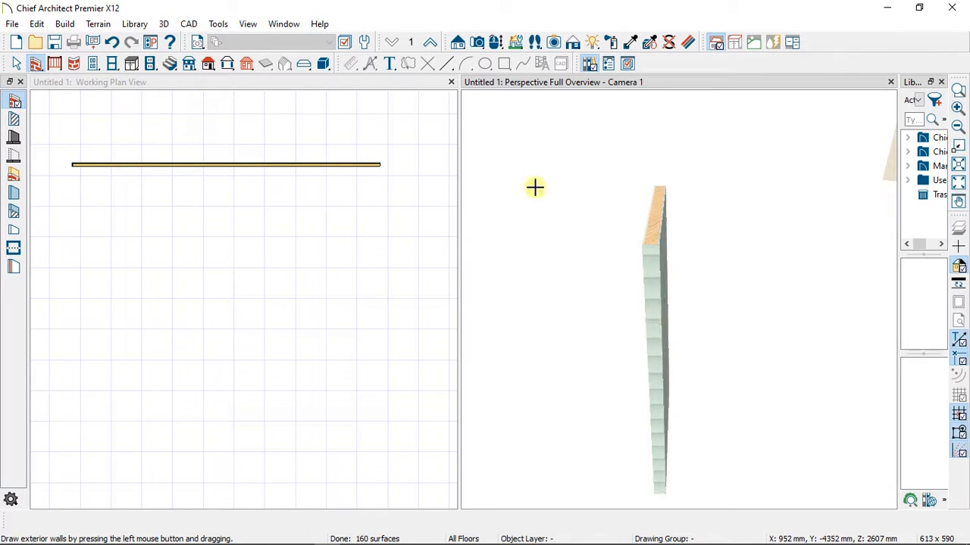
# - Orbit the overview camera to inspect the exterior walls in 3D from several sides
pyautogui.click(495, 43)
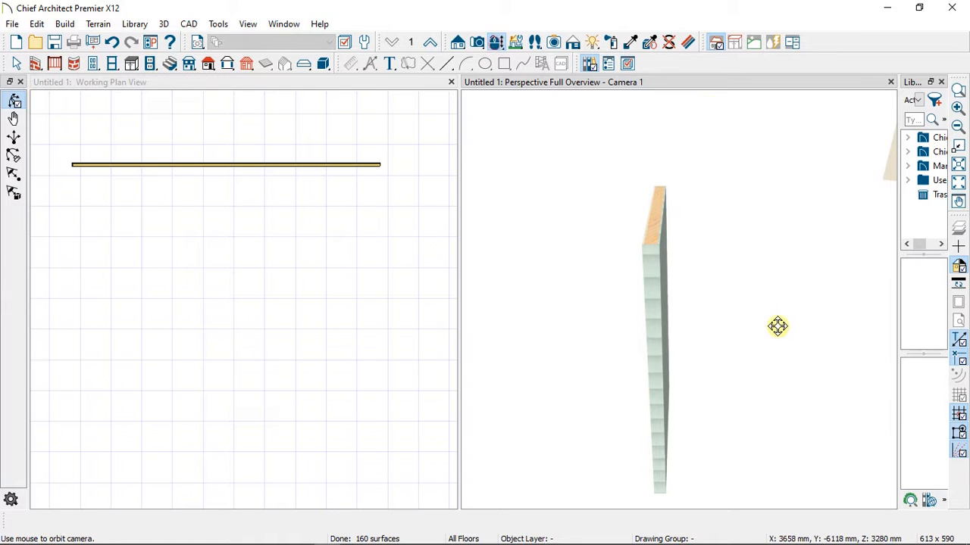
pyautogui.moveTo(775, 325); pyautogui.dragTo(670, 134)
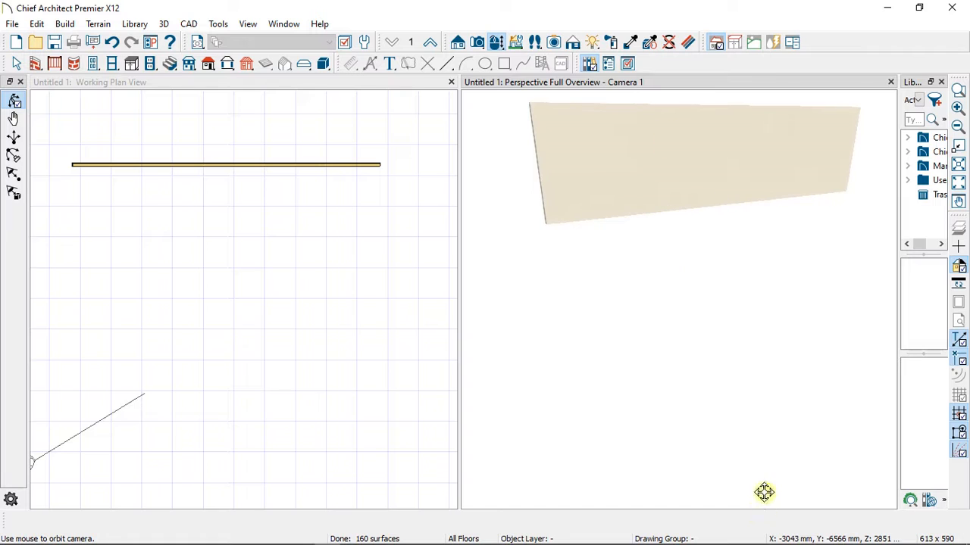
pyautogui.moveTo(597, 168); pyautogui.dragTo(606, 200)
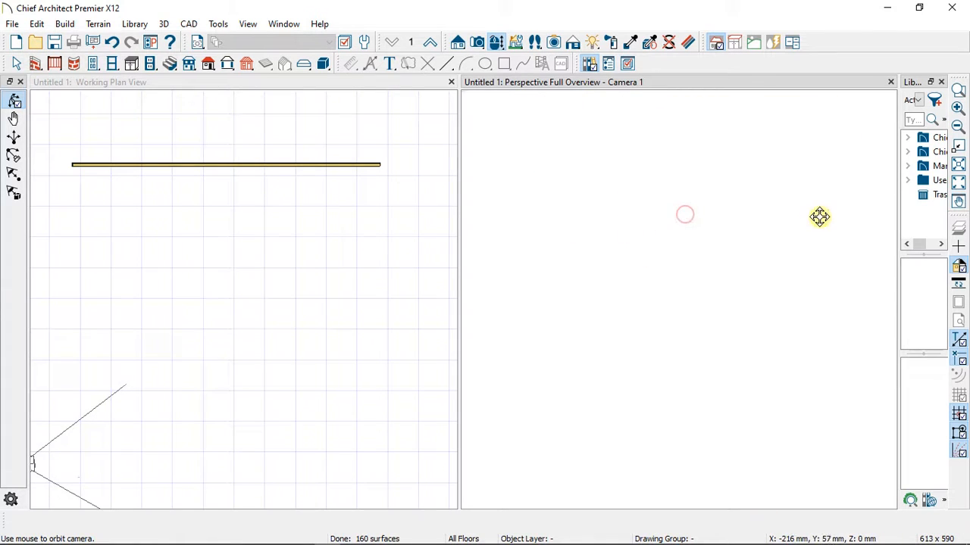
pyautogui.moveTo(819, 217); pyautogui.dragTo(632, 186)
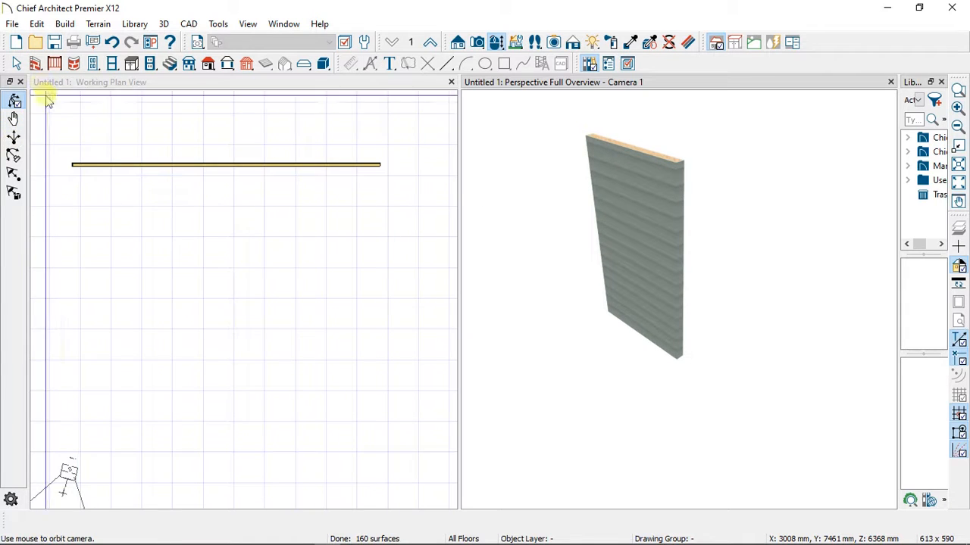
# - Draw a short slanted straight interior wall in the plan beside the short exterior wall below the camera symbol
pyautogui.click(35, 65)
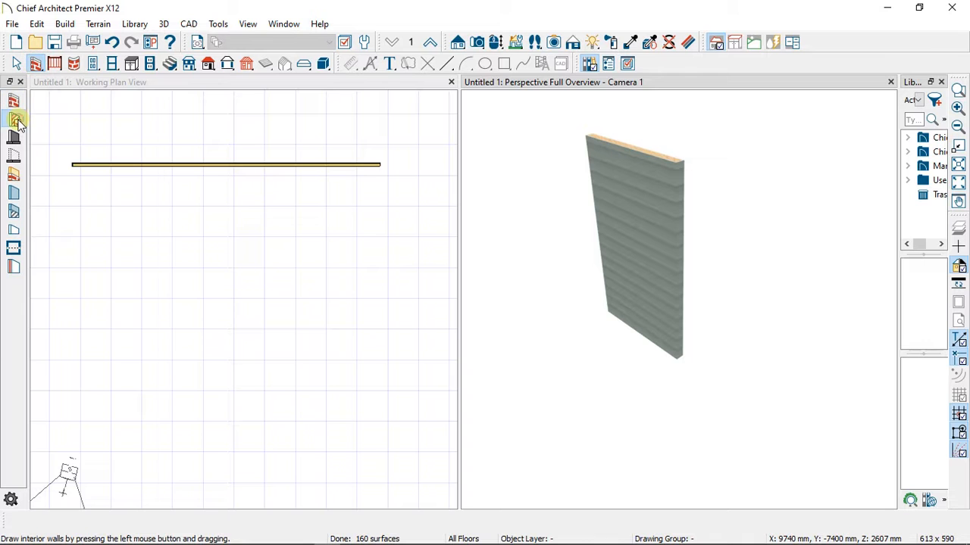
pyautogui.click(15, 121)
pyautogui.scroll(-6, 159, 439)
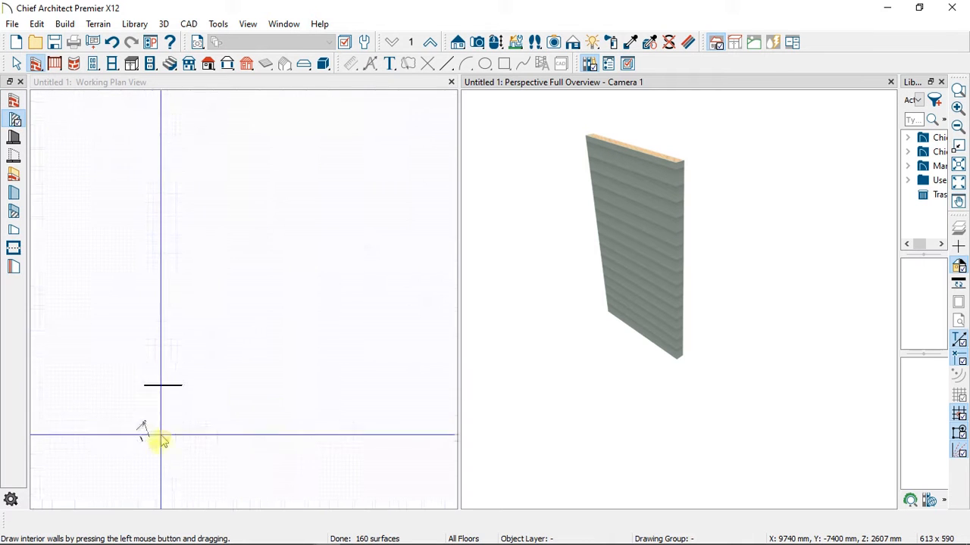
pyautogui.scroll(6, 157, 444)
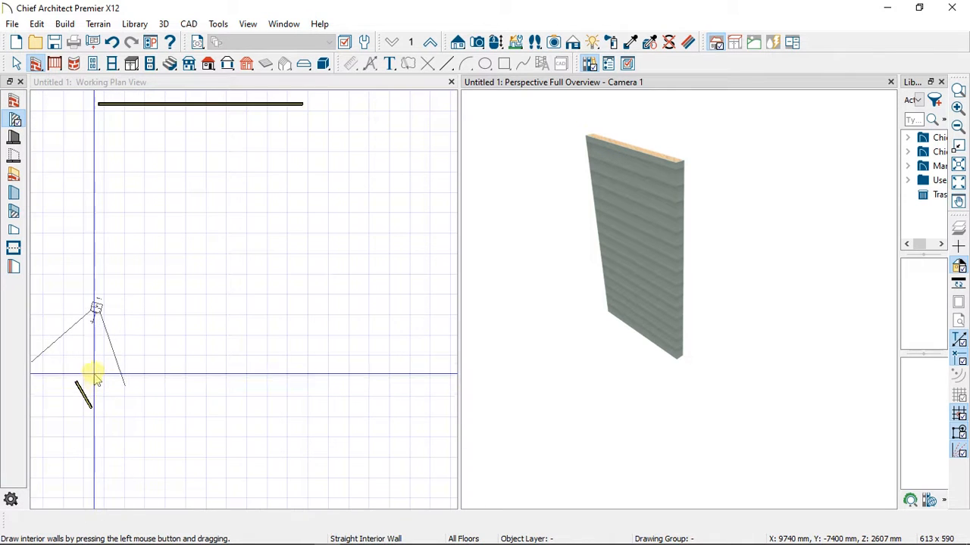
pyautogui.click(106, 380)
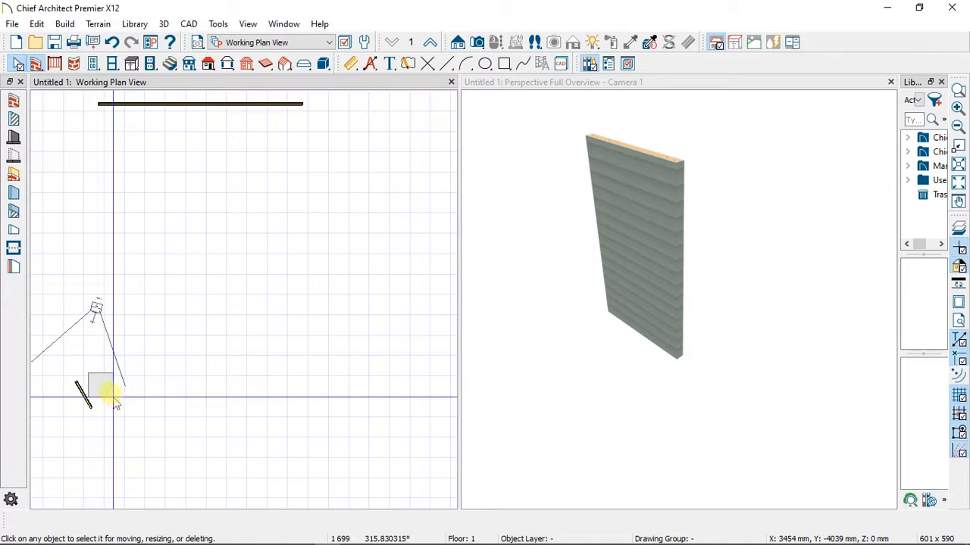
pyautogui.click(12, 118)
pyautogui.click(12, 117)
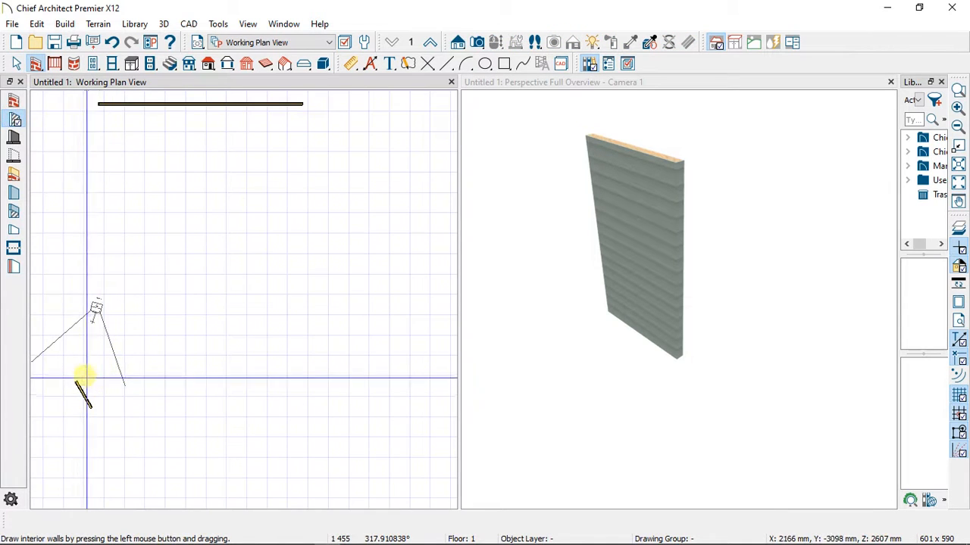
pyautogui.moveTo(96, 376); pyautogui.dragTo(126, 398)
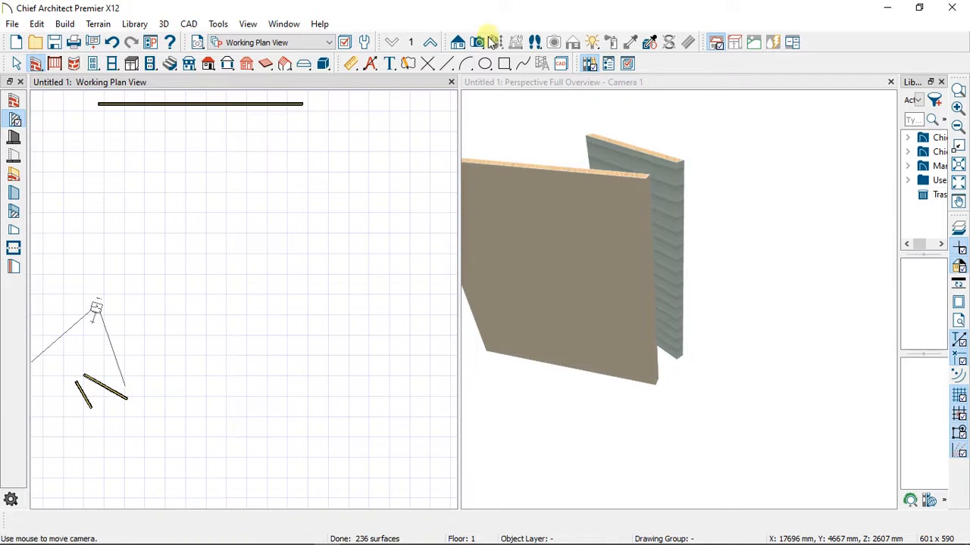
# - Orbit the overview camera to compare the interior wall's surface with the exterior wall's siding
pyautogui.click(625, 221)
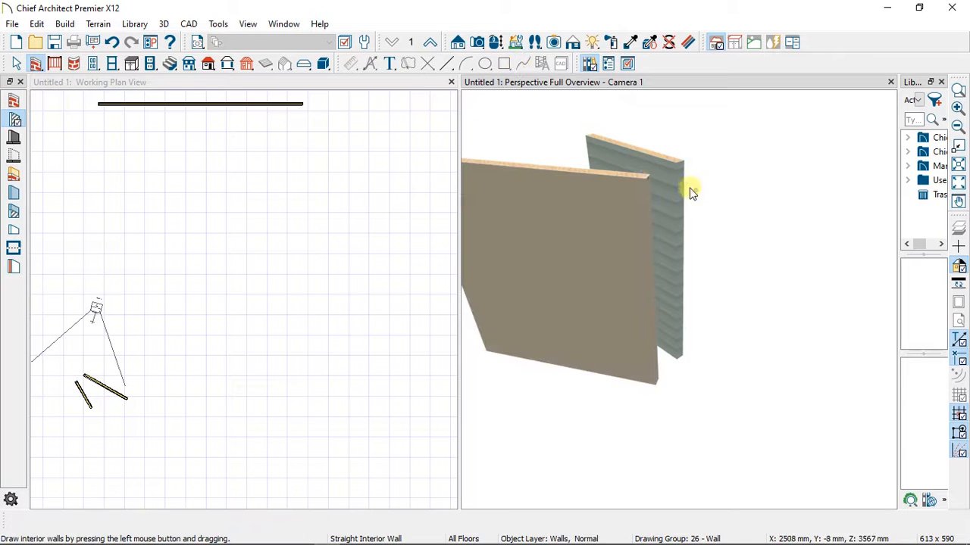
pyautogui.click(689, 190)
pyautogui.click(496, 44)
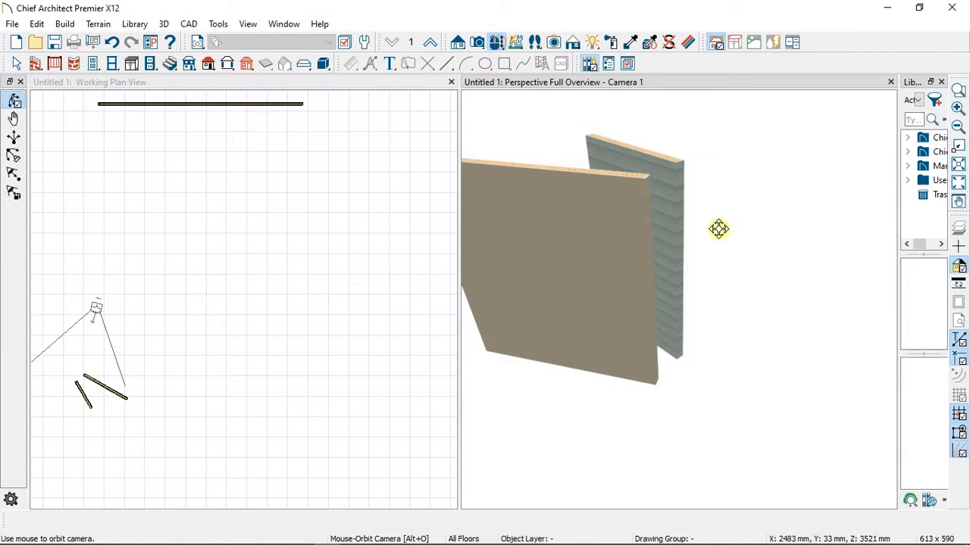
pyautogui.moveTo(719, 227); pyautogui.dragTo(668, 182)
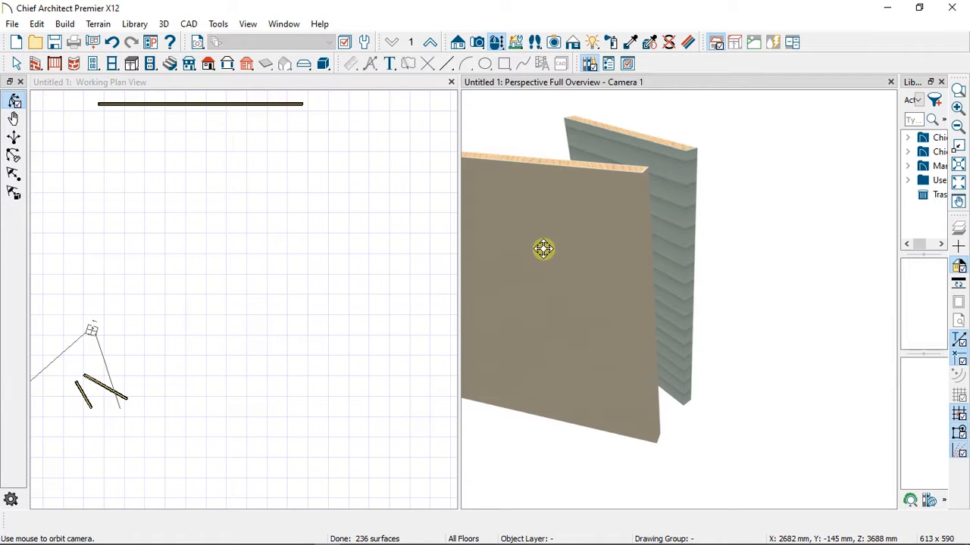
pyautogui.moveTo(544, 250)
pyautogui.mouseDown()
pyautogui.moveTo(545, 238)
pyautogui.moveTo(540, 251)
pyautogui.mouseUp()
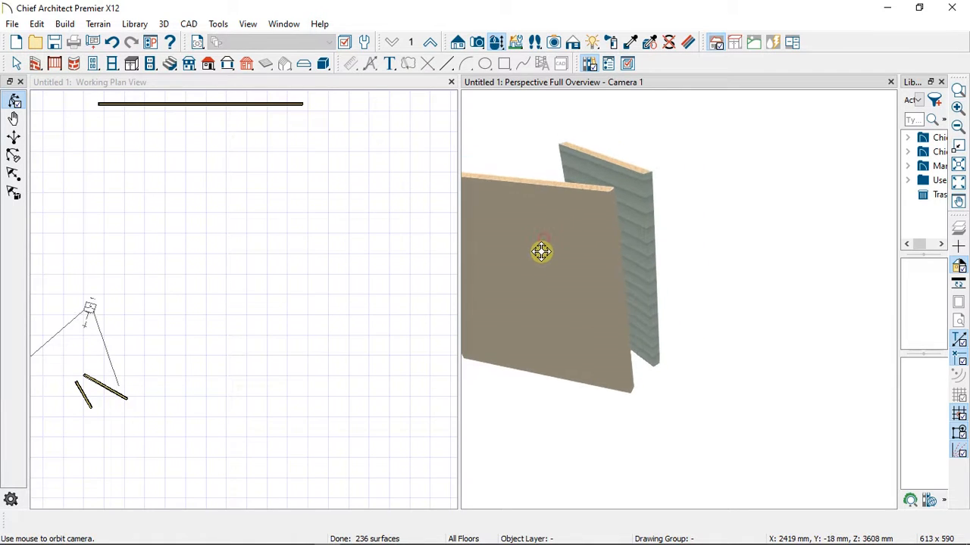
pyautogui.moveTo(660, 268); pyautogui.dragTo(550, 179)
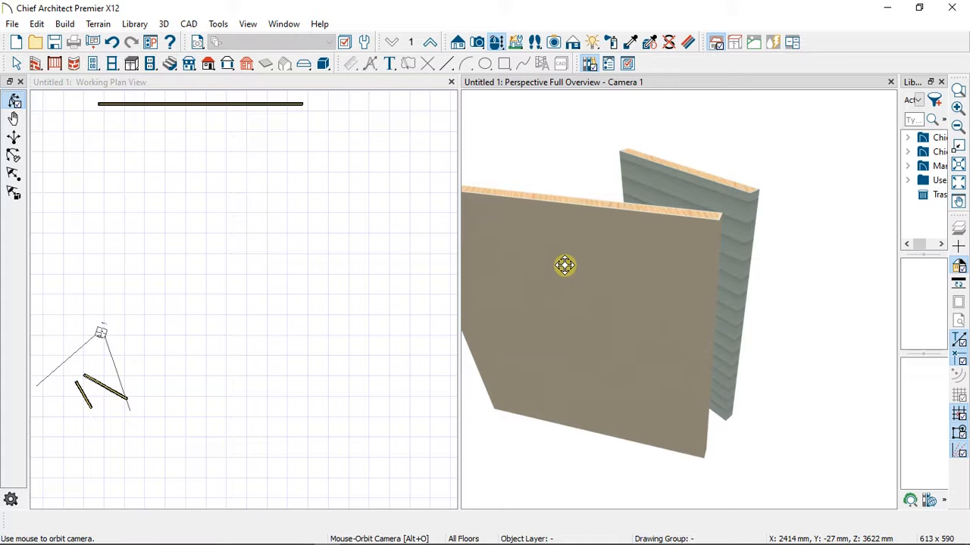
# - Close the perspective overview and delete the two short slanted test walls from the plan
pyautogui.scroll(-3, 180, 189)
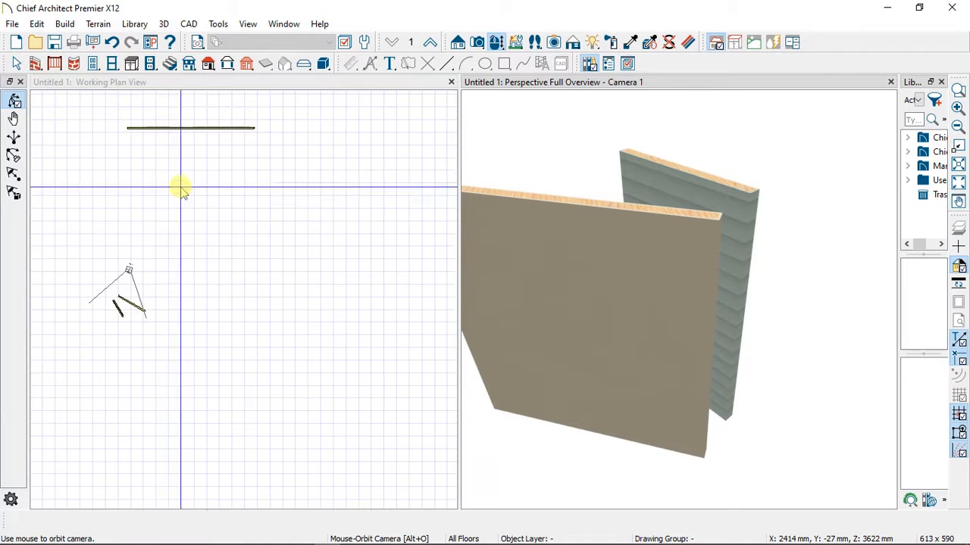
pyautogui.click(891, 81)
pyautogui.scroll(-1, 168, 296)
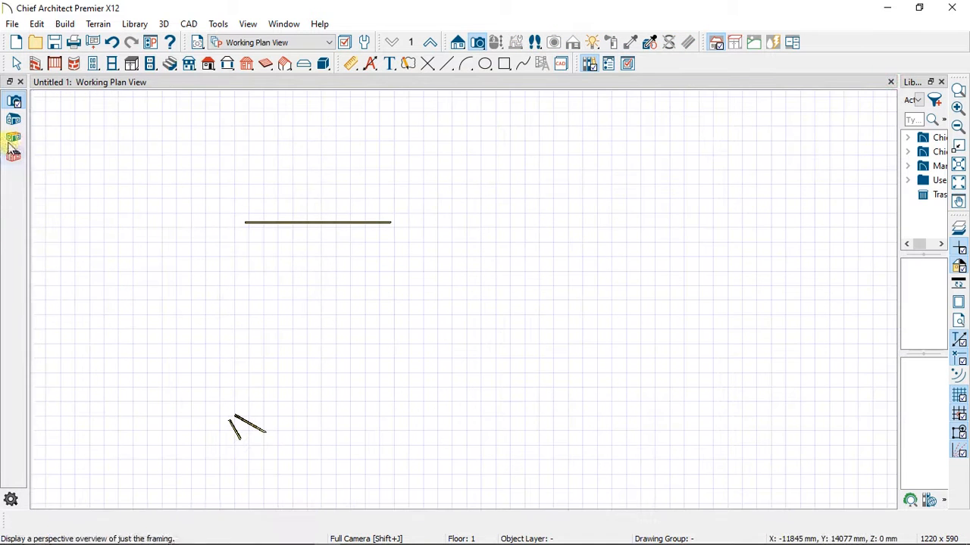
pyautogui.moveTo(201, 399); pyautogui.dragTo(295, 463)
pyautogui.press('Delete')
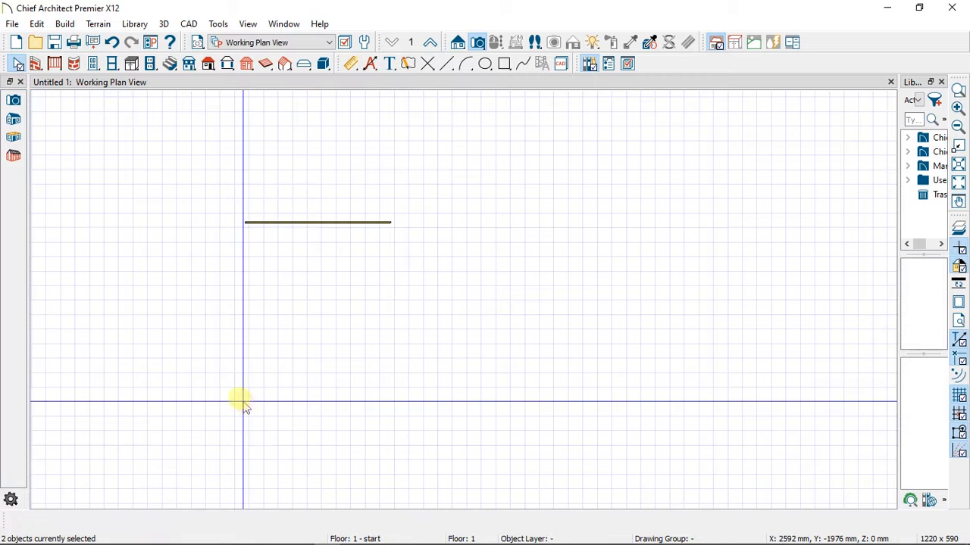
# - Draw a straight interior wall about 4590 mm long downward from the left end of the horizontal exterior wall
pyautogui.click(36, 65)
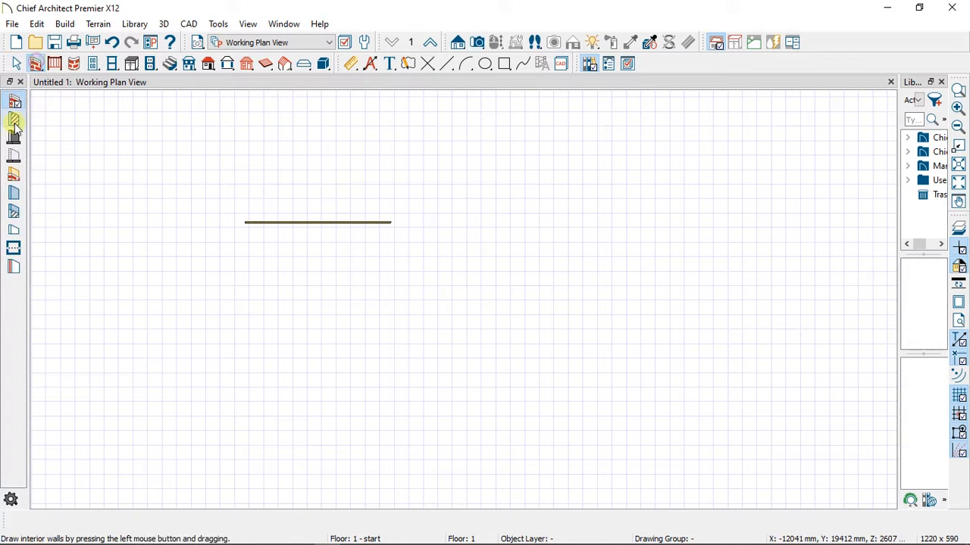
pyautogui.scroll(4, 235, 203)
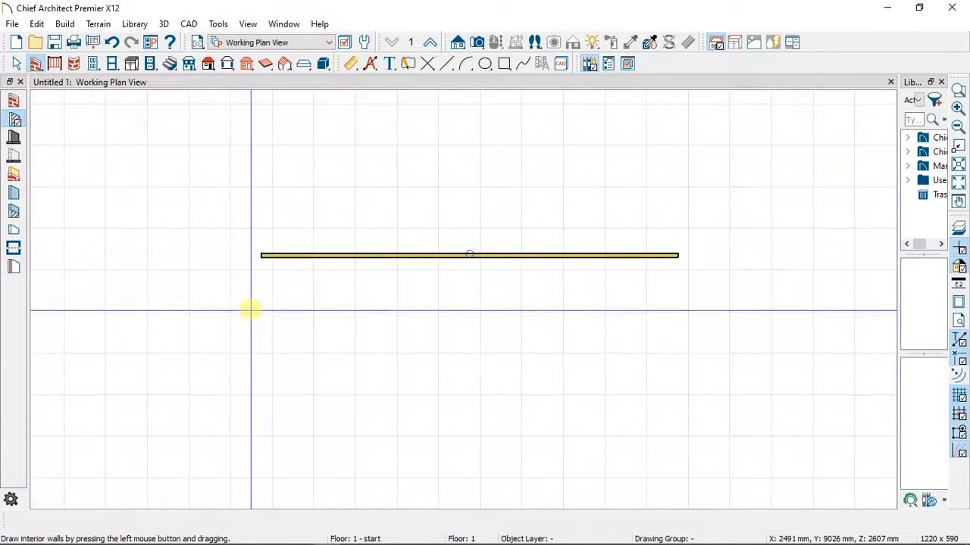
pyautogui.moveTo(261, 256); pyautogui.dragTo(268, 445)
pyautogui.scroll(-3, 264, 390)
pyautogui.scroll(2, 263, 386)
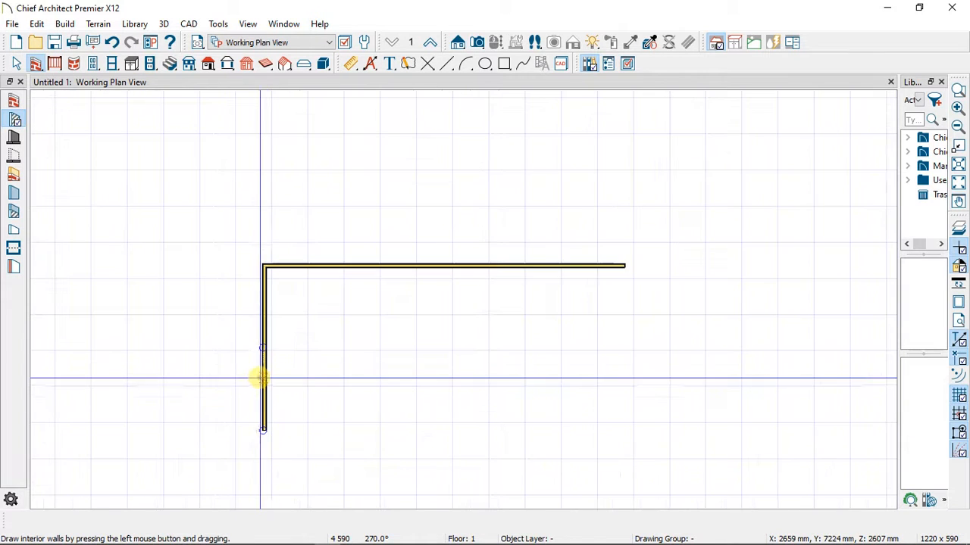
# - Set the vertical interior wall's length to 6000 mm
pyautogui.click(260, 377)
pyautogui.click(259, 349)
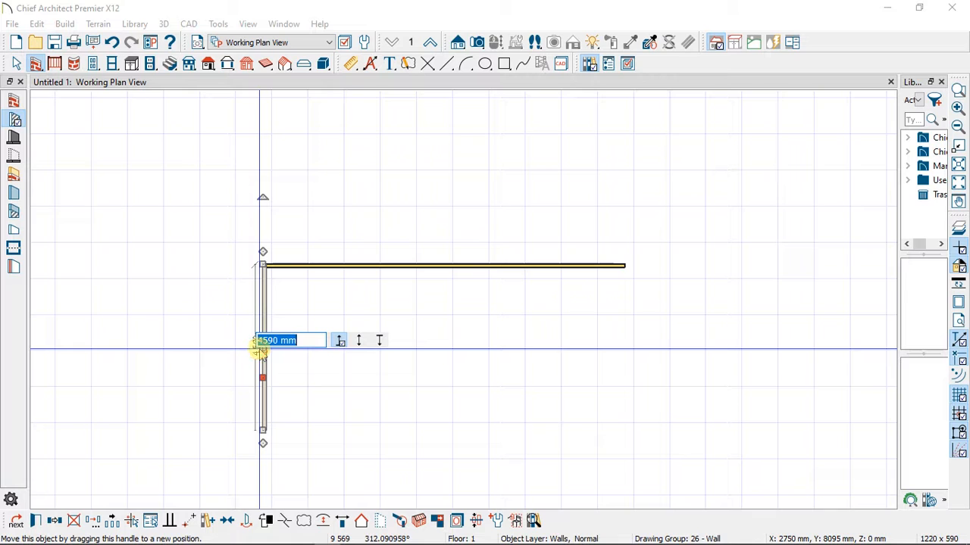
pyautogui.write('6000')
pyautogui.press('Return')
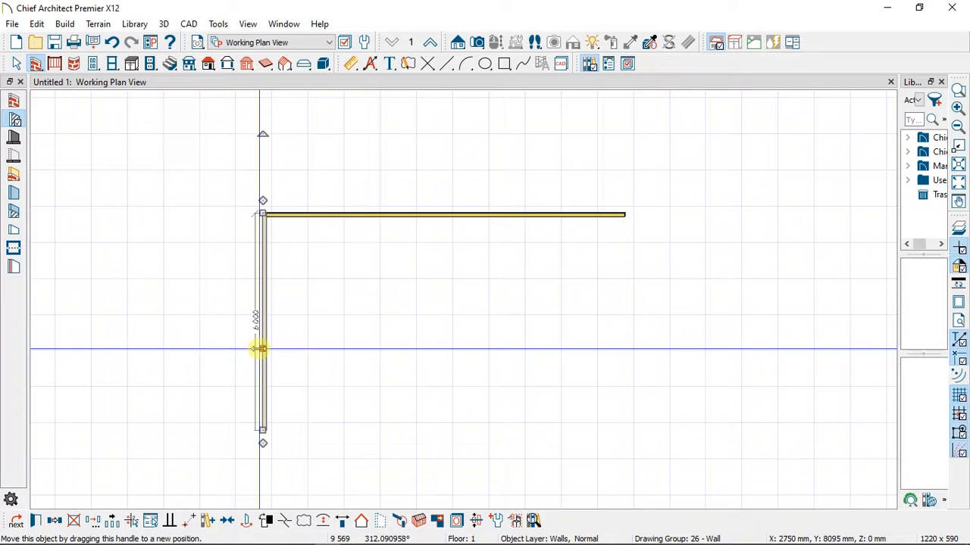
pyautogui.click(337, 453)
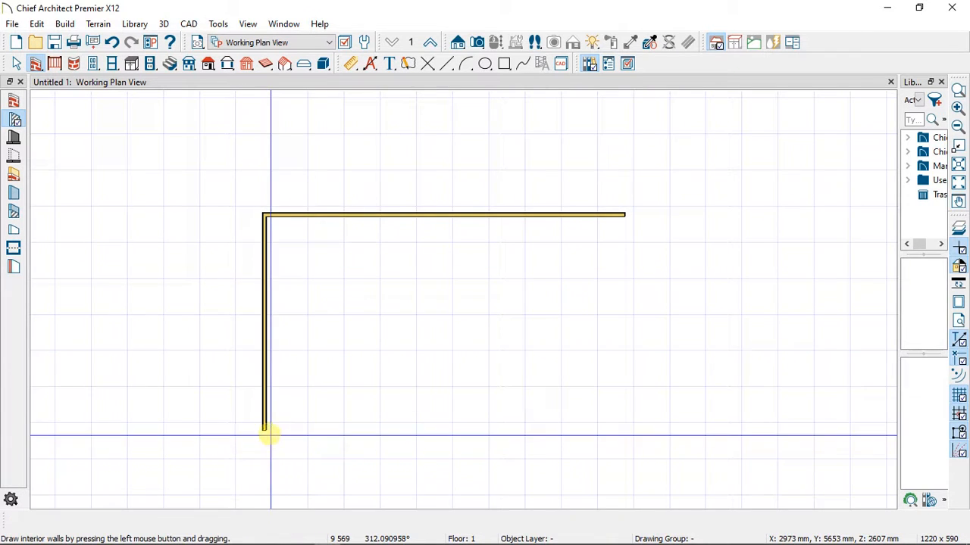
# - Draw the lower and right-hand sides with interior walls to close a 10000 by 6000 mm rectangle
pyautogui.moveTo(264, 430)
pyautogui.mouseDown()
pyautogui.moveTo(684, 407)
pyautogui.moveTo(630, 404)
pyautogui.moveTo(624, 425)
pyautogui.moveTo(622, 214)
pyautogui.mouseUp()
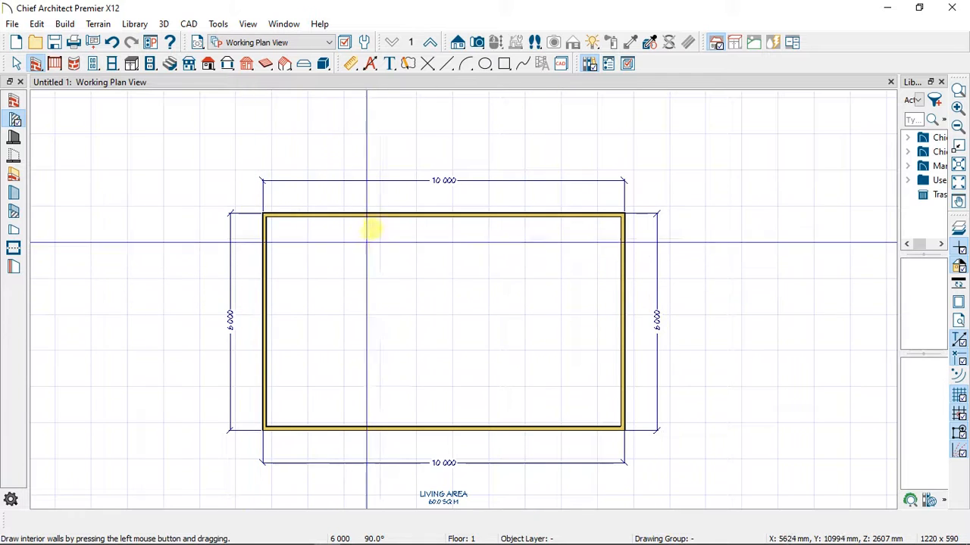
pyautogui.scroll(-3, 361, 277)
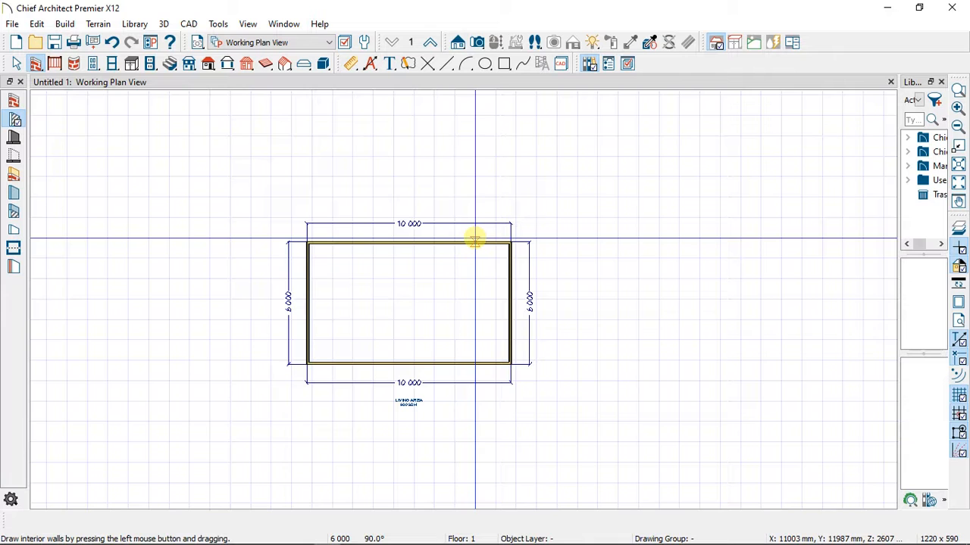
pyautogui.scroll(2, 464, 307)
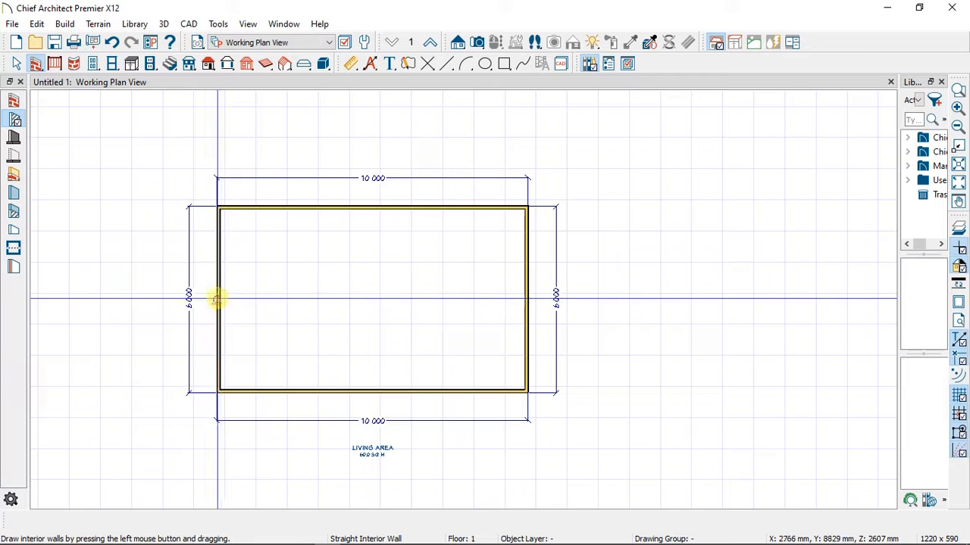
# - Enclose an upper-left room with two interior walls from the left wall's midpoint, and set its inside width to 2500 mm
pyautogui.moveTo(217, 299); pyautogui.dragTo(340, 210)
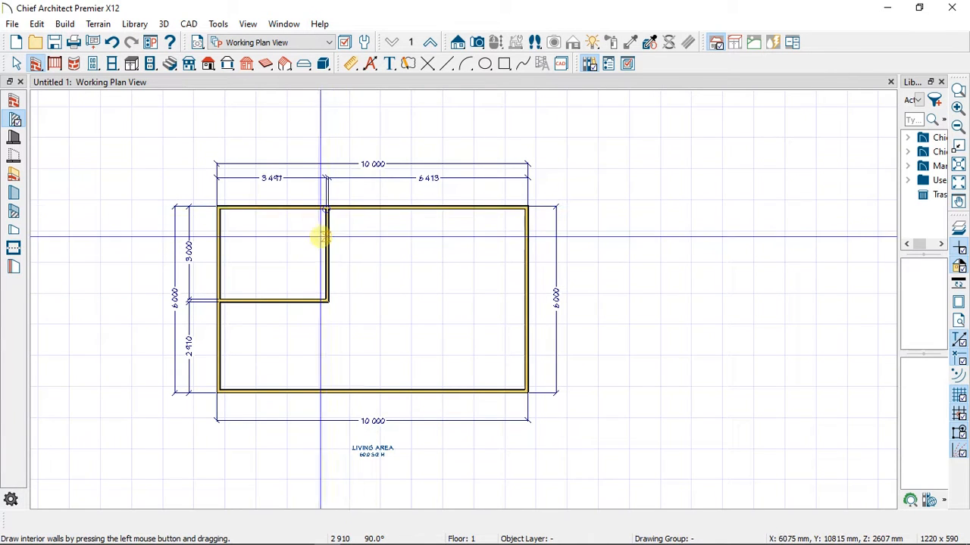
pyautogui.click(324, 239)
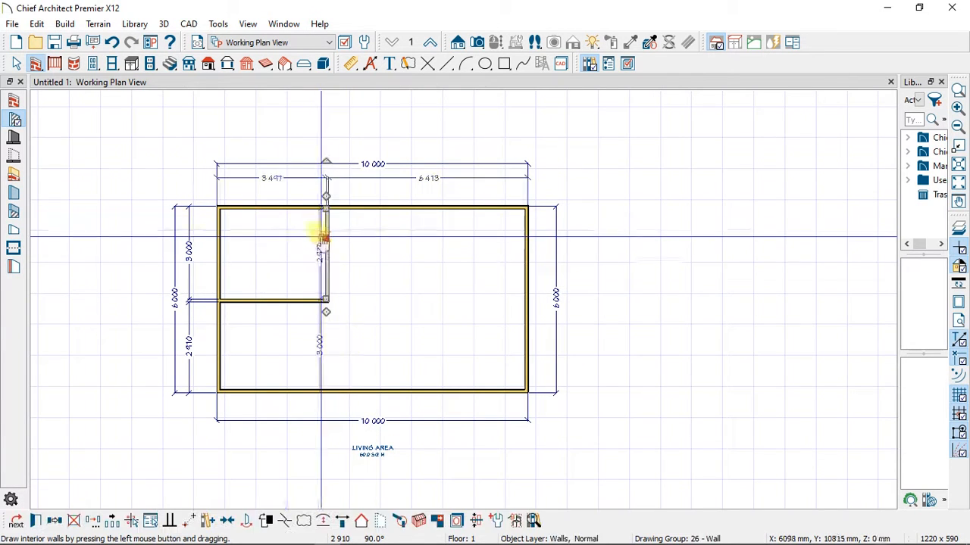
pyautogui.click(273, 180)
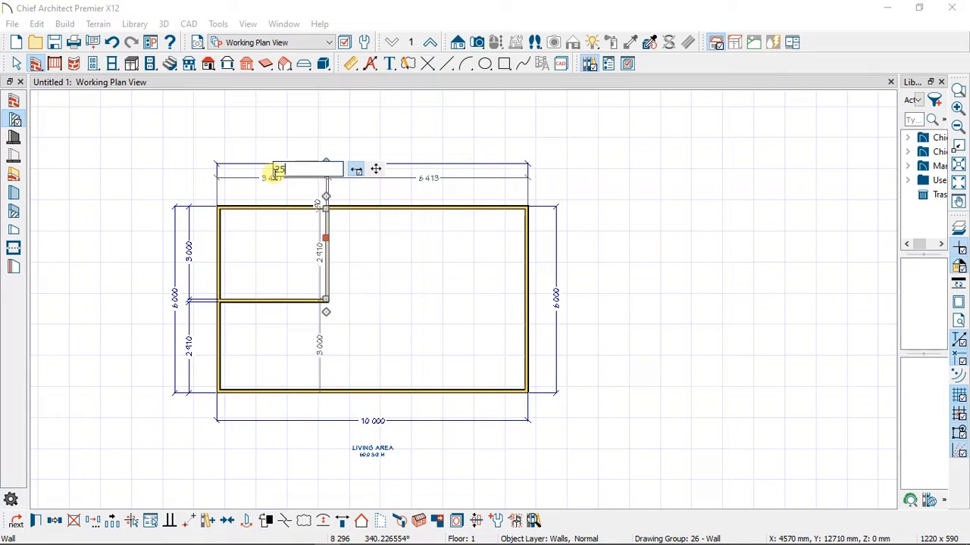
pyautogui.press('Return')
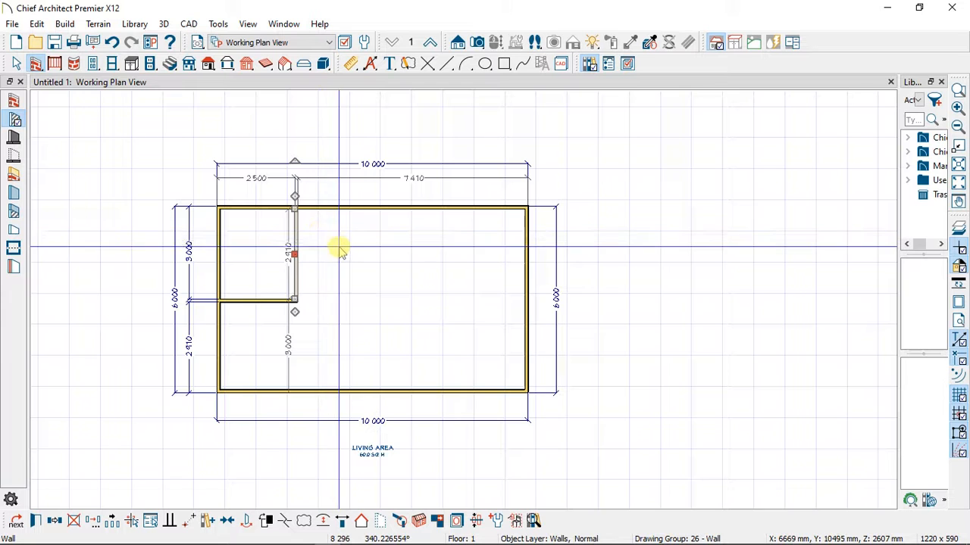
pyautogui.scroll(1, 324, 257)
pyautogui.press('Escape')
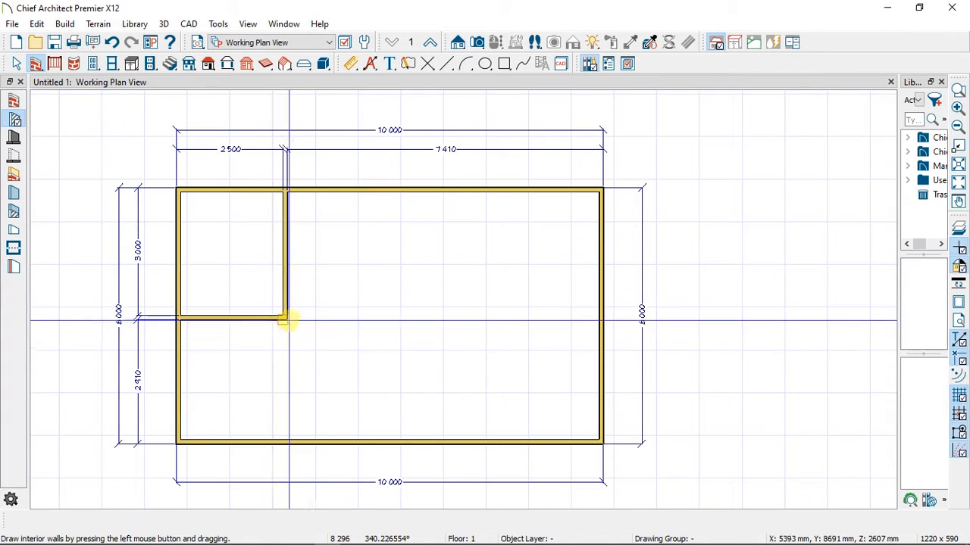
# - Enclose a second room to the right of the first with interior walls, and set its inside width to 2500 mm
pyautogui.moveTo(300, 319)
pyautogui.mouseDown()
pyautogui.moveTo(406, 312)
pyautogui.moveTo(421, 175)
pyautogui.mouseUp()
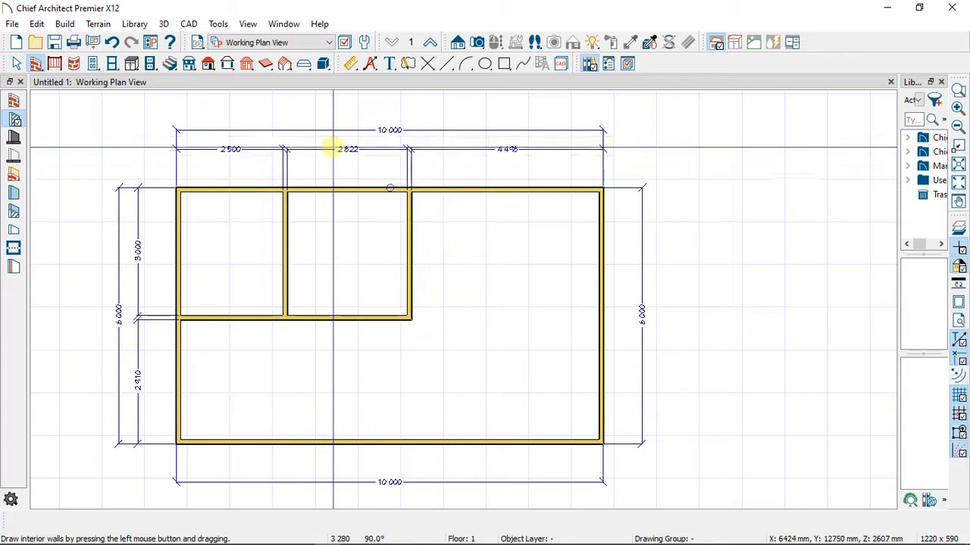
pyautogui.click(407, 213)
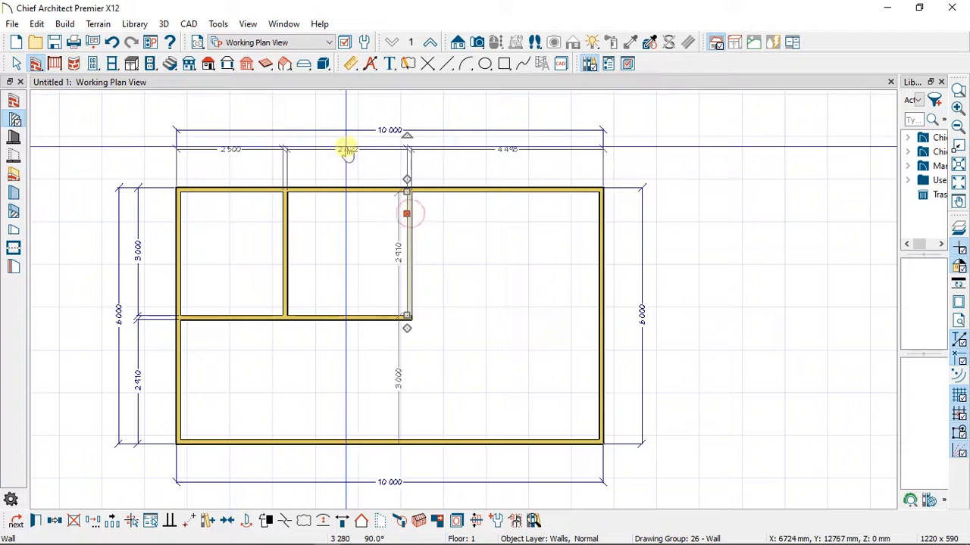
pyautogui.click(346, 150)
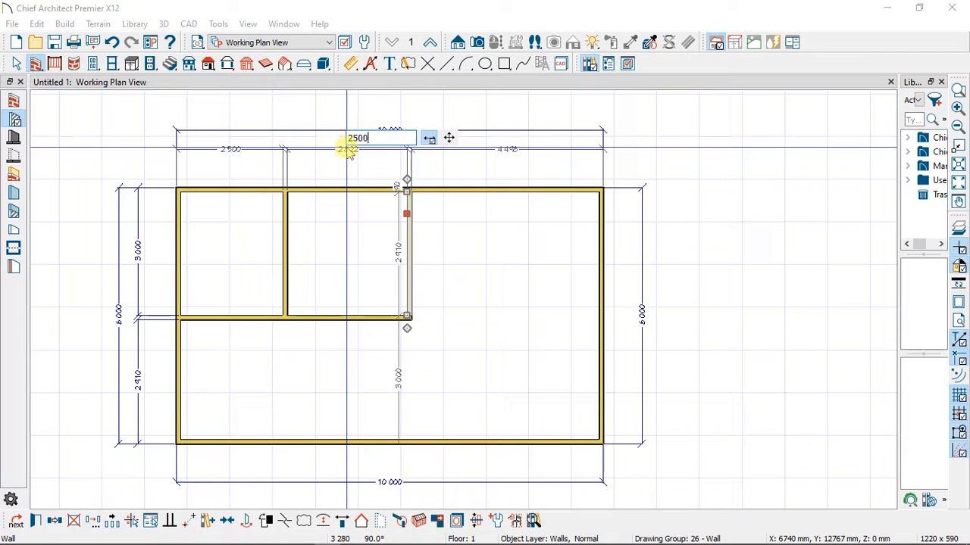
pyautogui.press('Return')
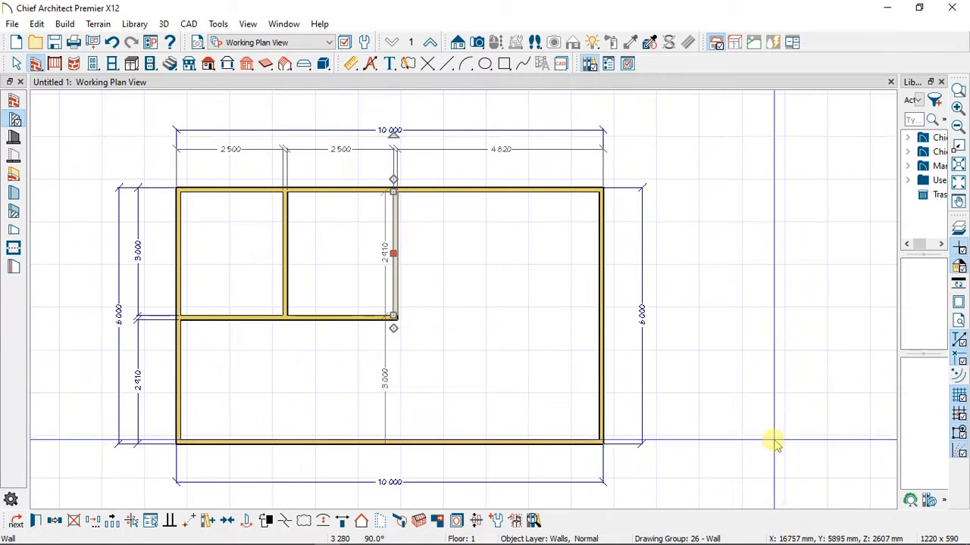
pyautogui.scroll(-2, 257, 384)
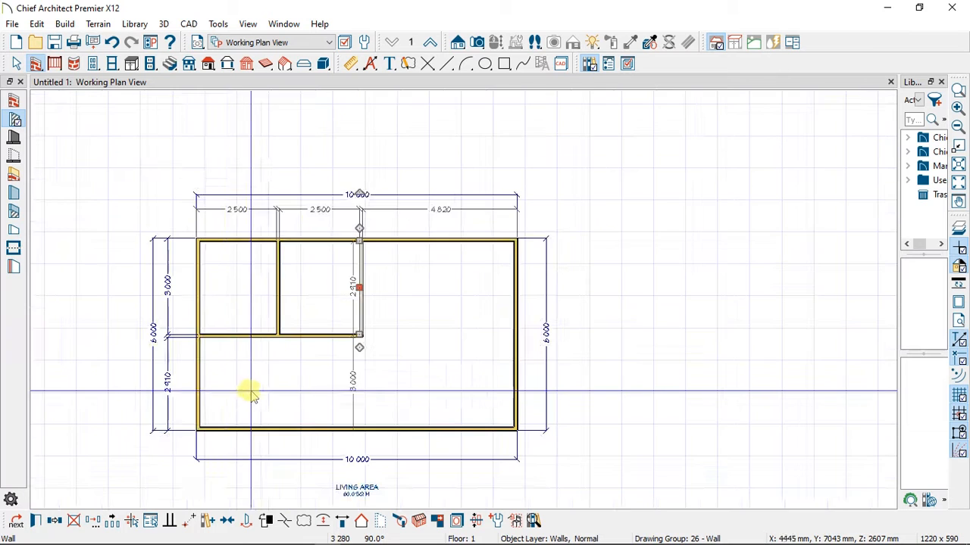
pyautogui.scroll(2, 228, 384)
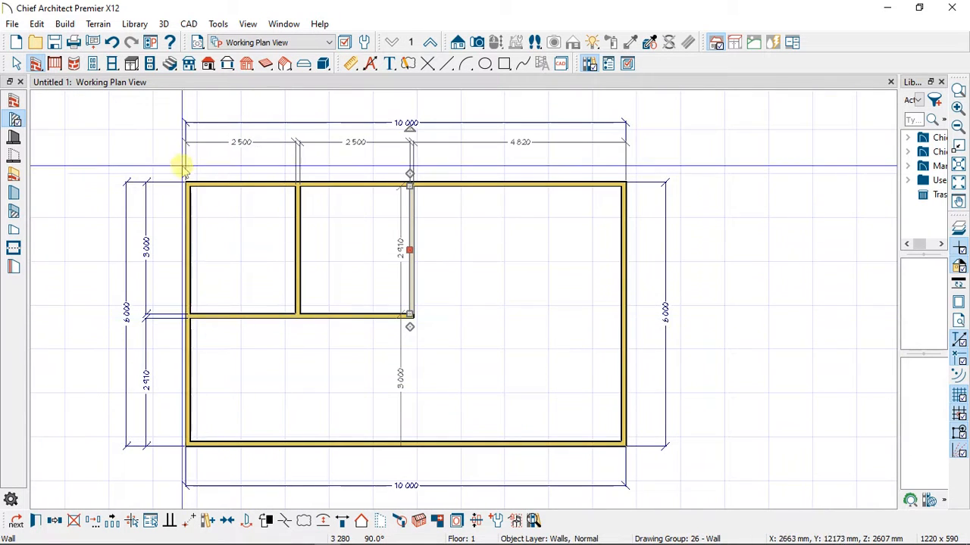
pyautogui.click(15, 119)
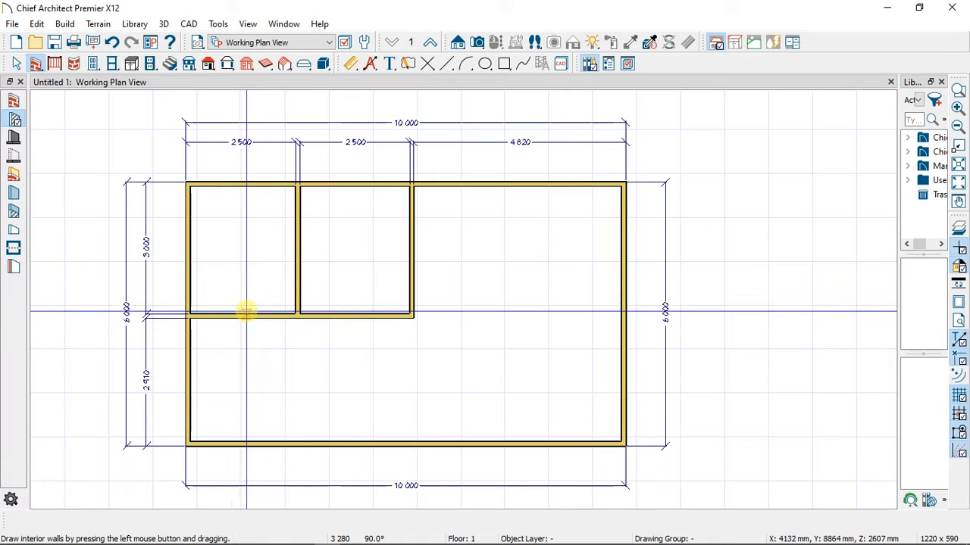
# - Draw an interior wall below the rooms about 1292 mm from the left side, and enclose a small room against the lower wall
pyautogui.moveTo(247, 312); pyautogui.dragTo(247, 441)
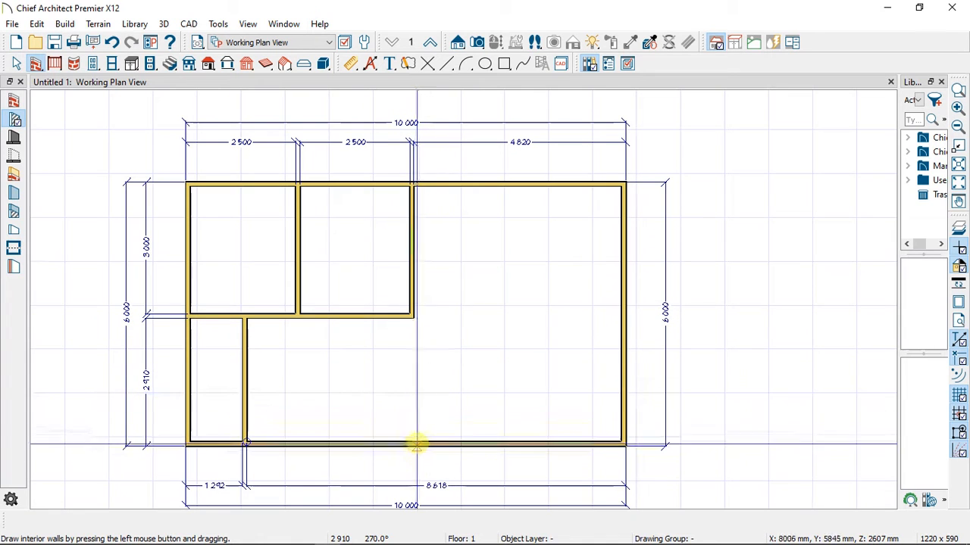
pyautogui.moveTo(417, 437); pyautogui.dragTo(409, 370)
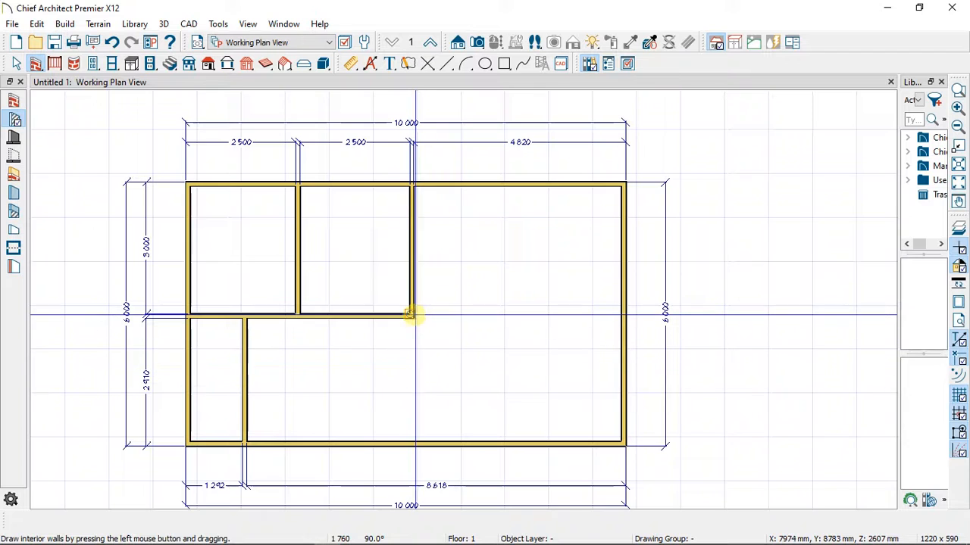
pyautogui.moveTo(409, 314); pyautogui.dragTo(362, 443)
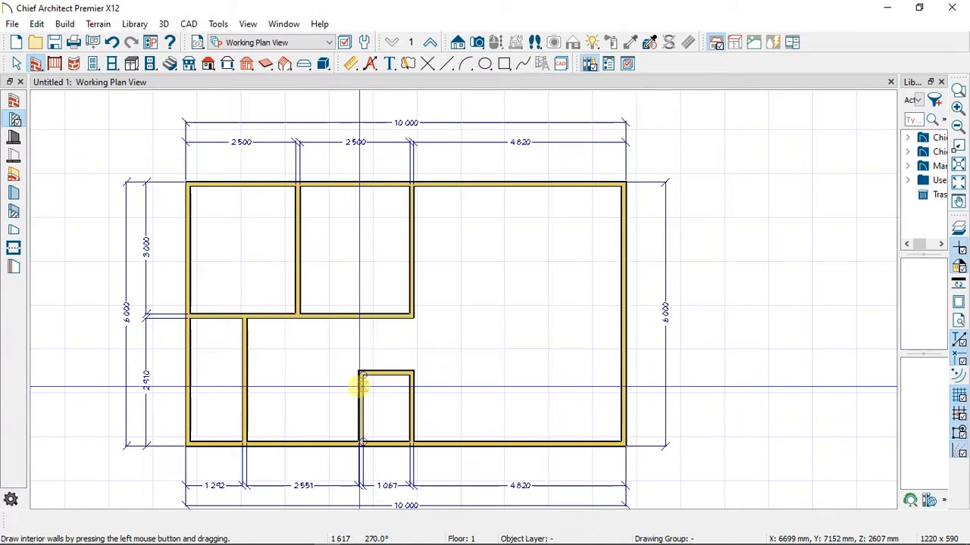
# - Set the small room's inside width and depth to 1500 mm, and join its upper-right corner to the room above with an interior wall
pyautogui.click(362, 387)
pyautogui.click(385, 488)
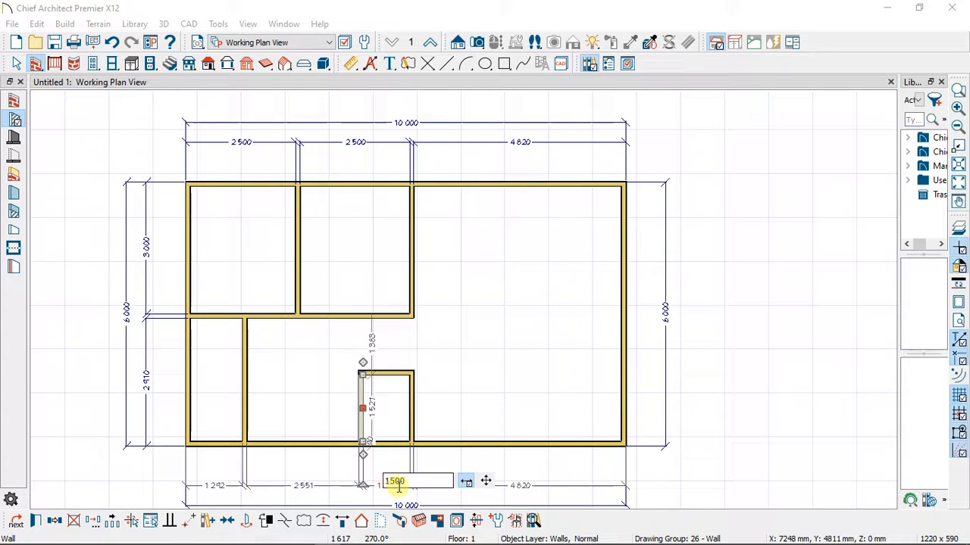
pyautogui.write('1500')
pyautogui.press('Return')
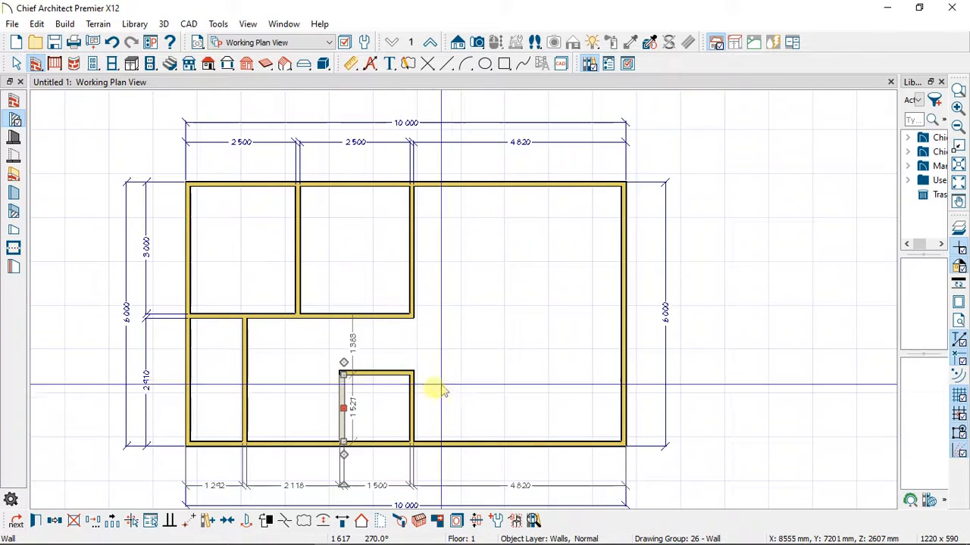
pyautogui.click(394, 376)
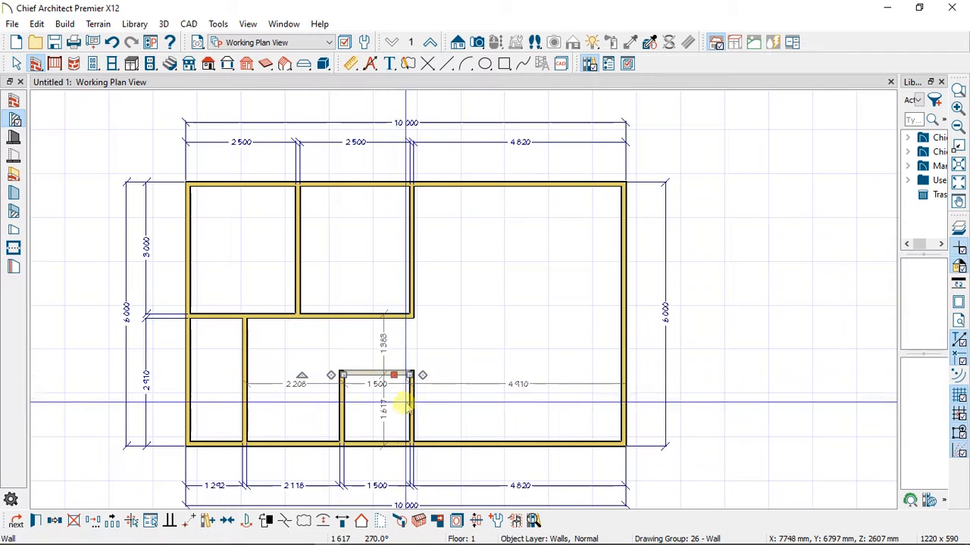
pyautogui.click(385, 409)
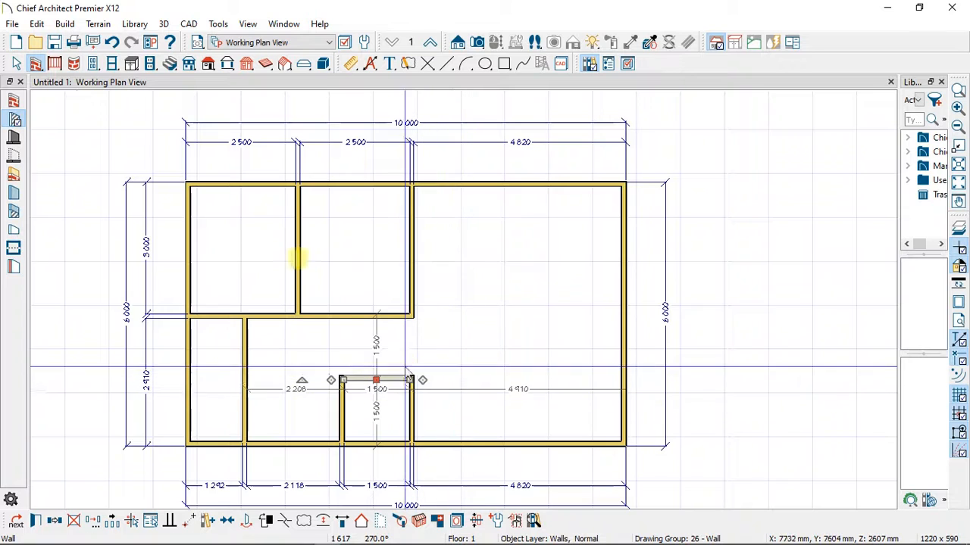
pyautogui.click(15, 121)
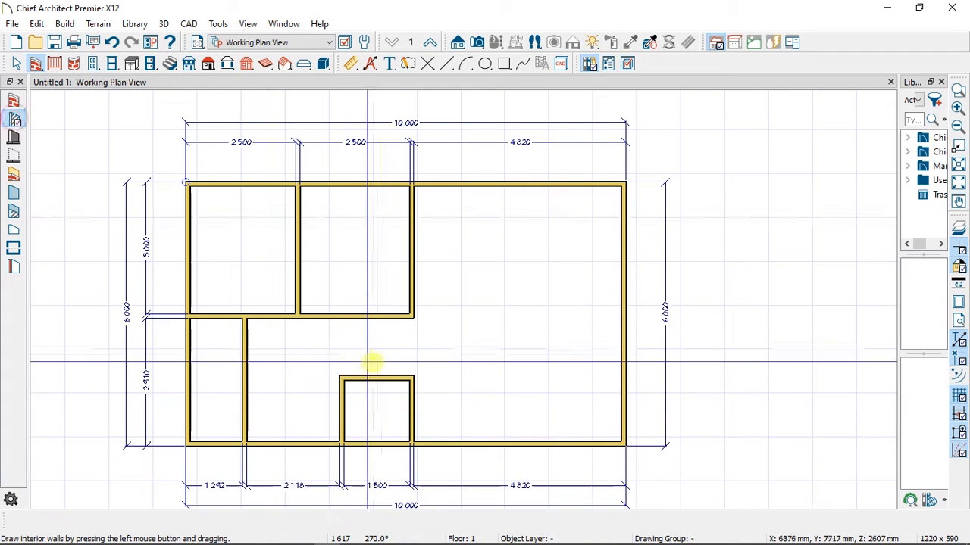
pyautogui.moveTo(409, 376); pyautogui.dragTo(406, 292)
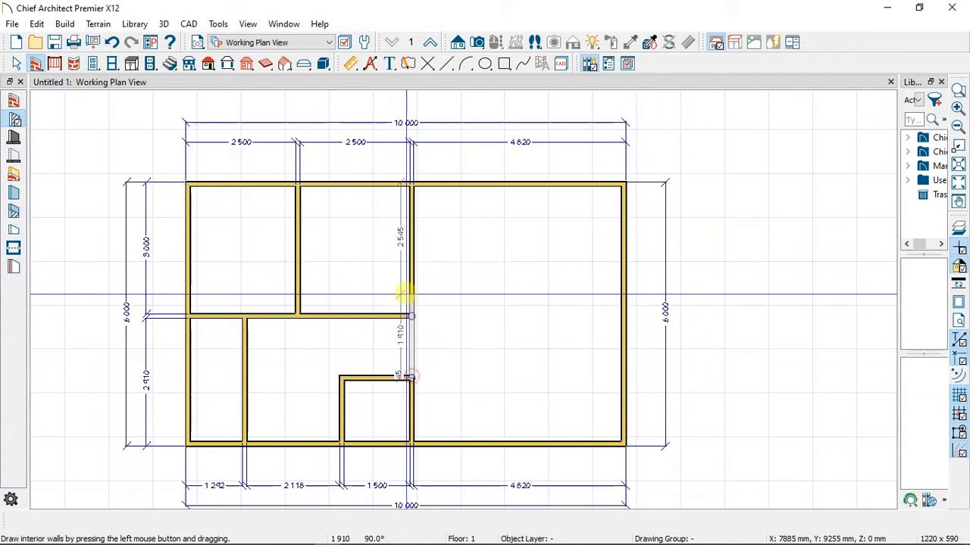
pyautogui.click(487, 179)
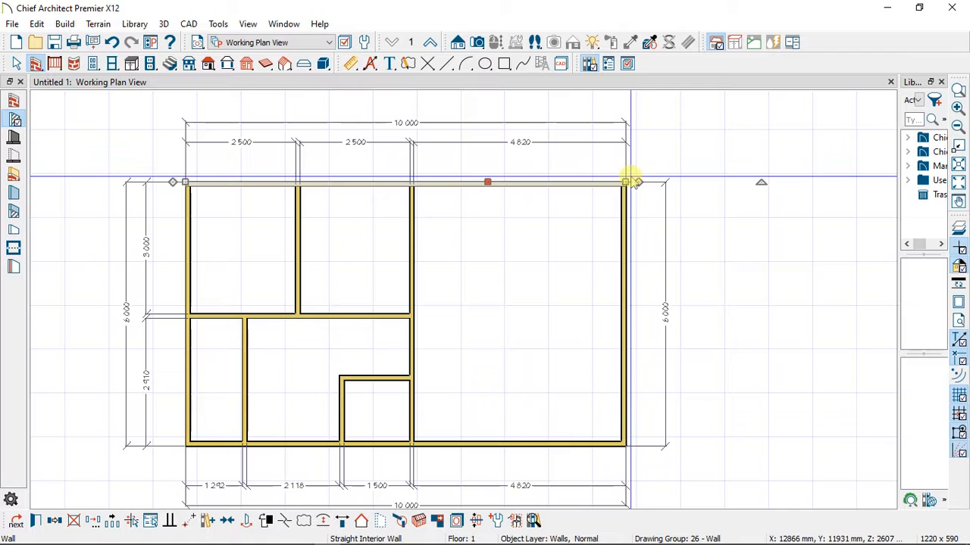
pyautogui.moveTo(627, 181); pyautogui.dragTo(469, 202)
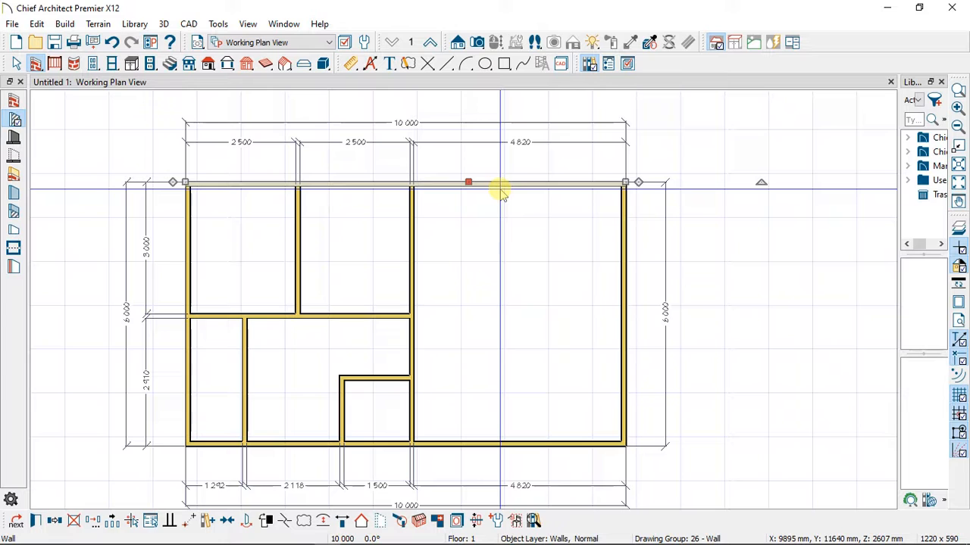
pyautogui.press('Escape')
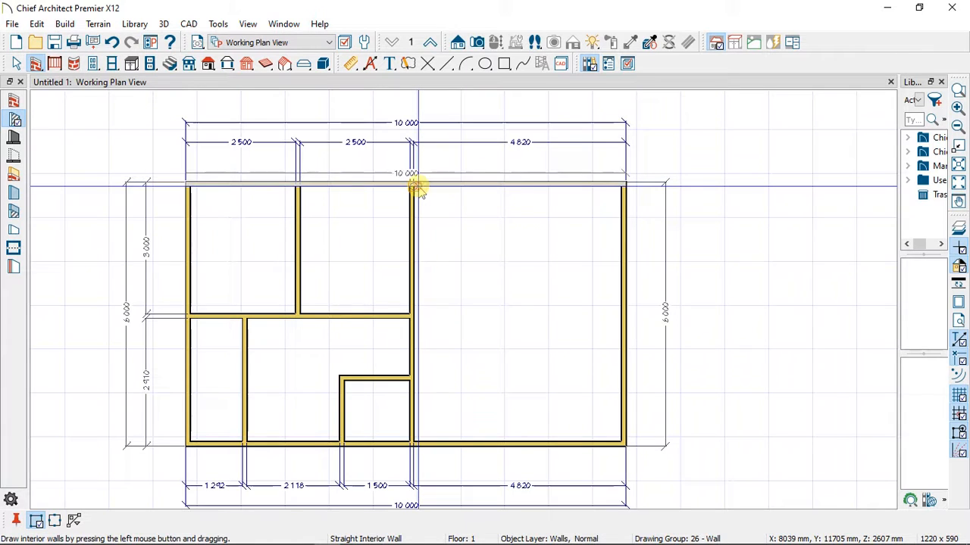
# - Break the upper wall at the second room's right corner, and delete its right-hand part and the far right wall
pyautogui.click(415, 189)
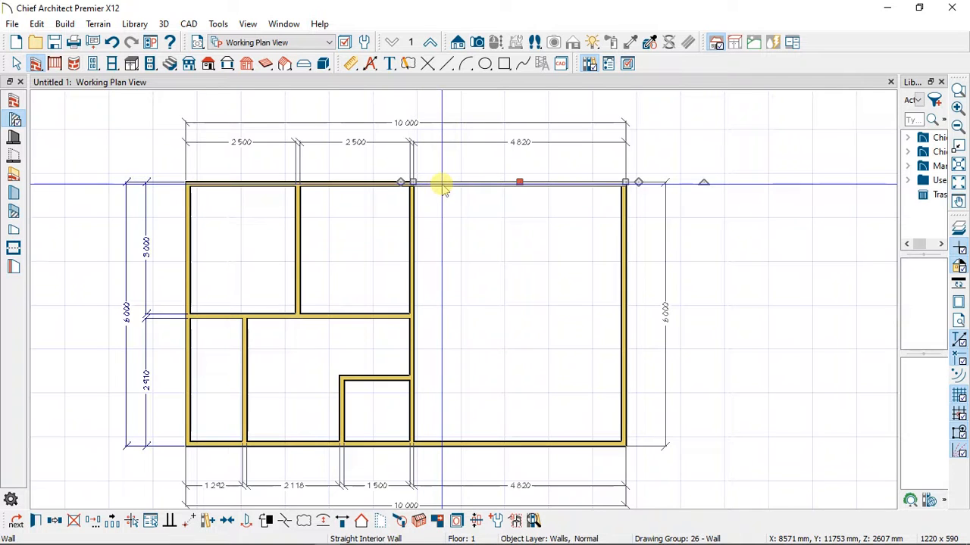
pyautogui.press('Delete')
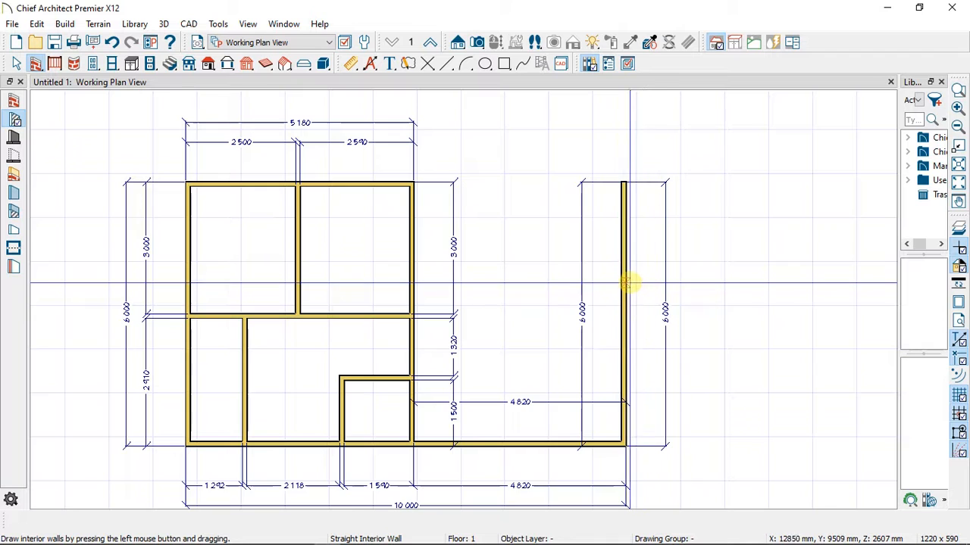
pyautogui.click(629, 284)
pyautogui.press('Delete')
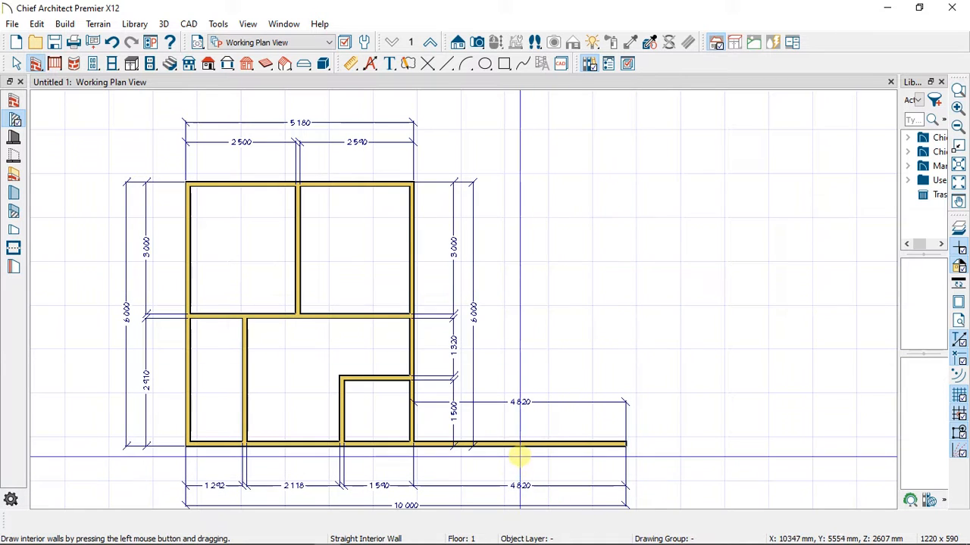
# - Shorten the lower wall to 5180 mm so that it ends at the small room's lower-right corner
pyautogui.click(520, 447)
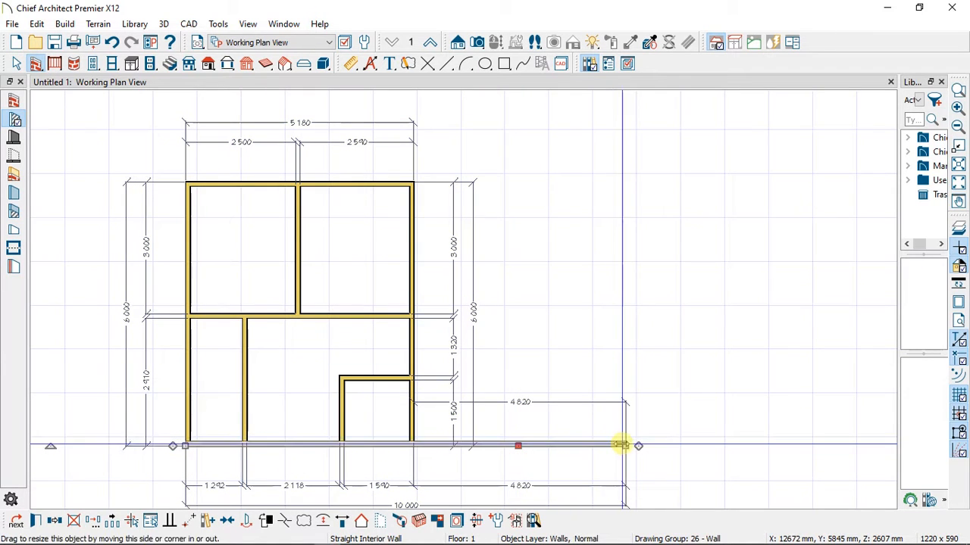
pyautogui.moveTo(621, 445); pyautogui.dragTo(411, 443)
pyautogui.scroll(-2, 537, 325)
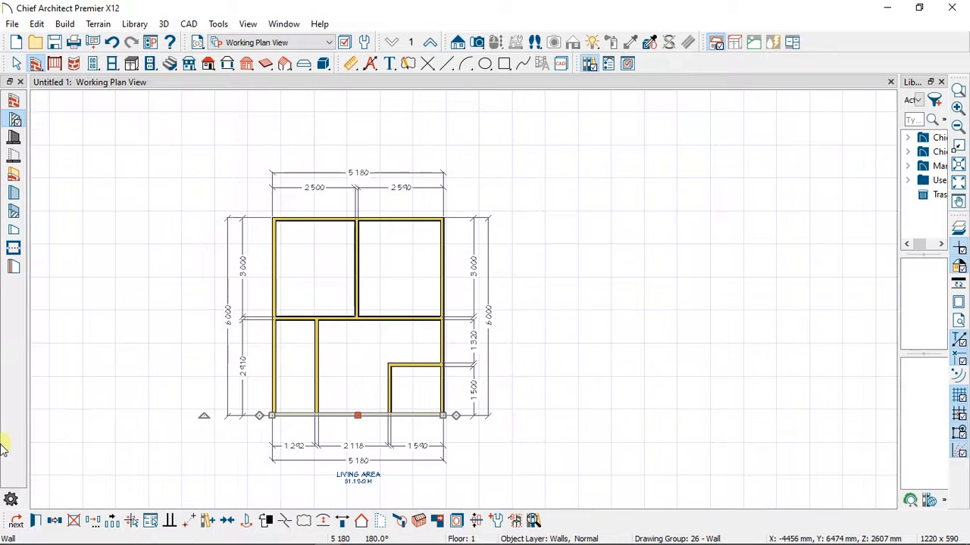
# - Shorten the left outer wall to 3090 mm so that it ends at the horizontal interior wall
pyautogui.scroll(2, 279, 349)
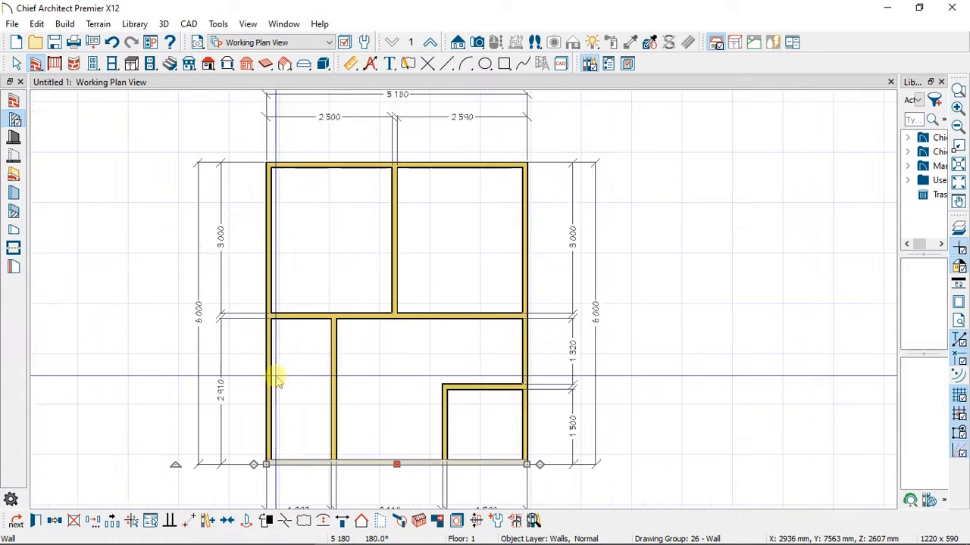
pyautogui.click(270, 379)
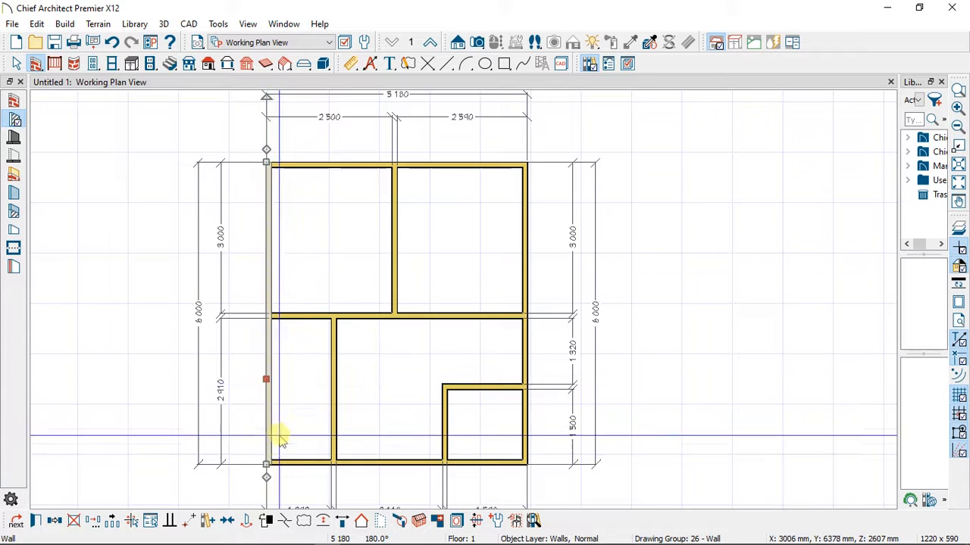
pyautogui.moveTo(266, 463); pyautogui.dragTo(269, 319)
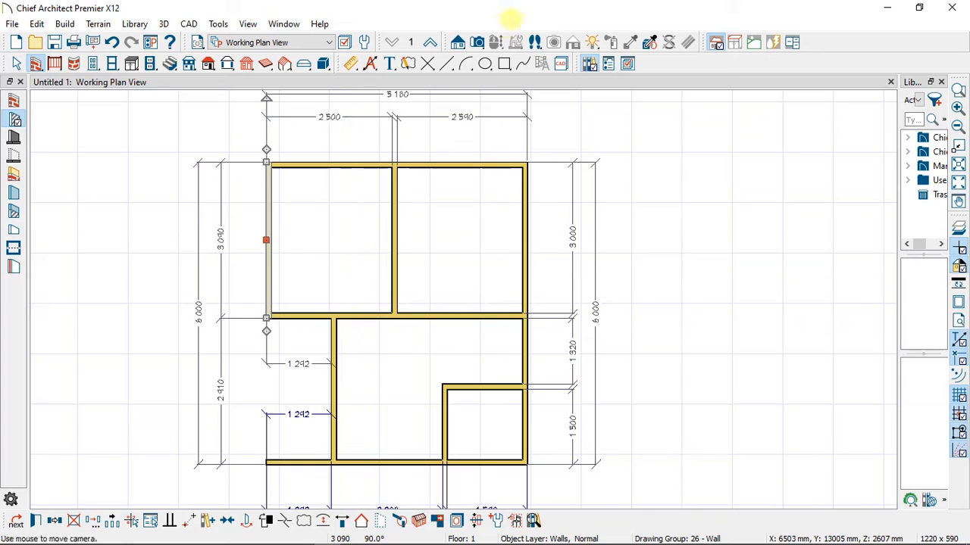
# - Create a perspective floor overview of the plan and orbit it to look down into the rooms from the open side
pyautogui.click(480, 44)
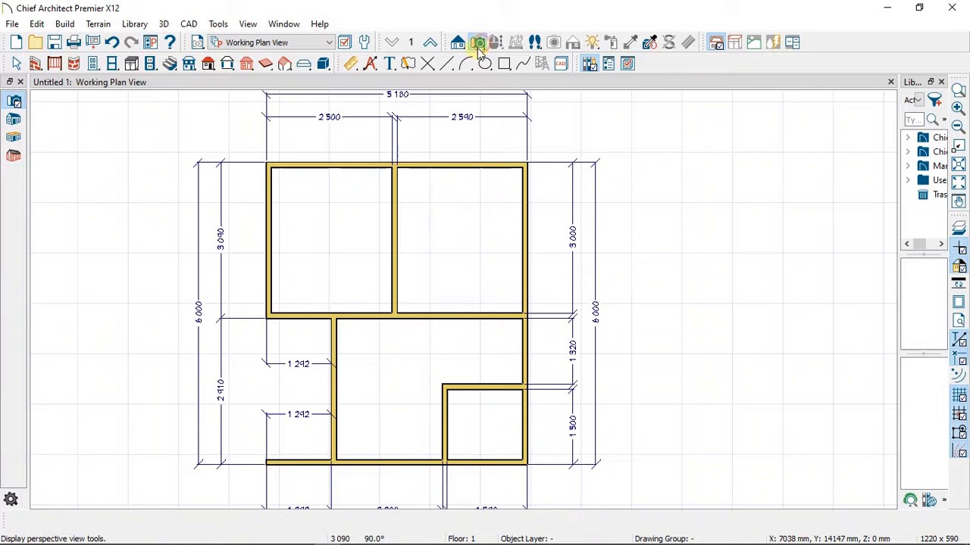
pyautogui.click(12, 139)
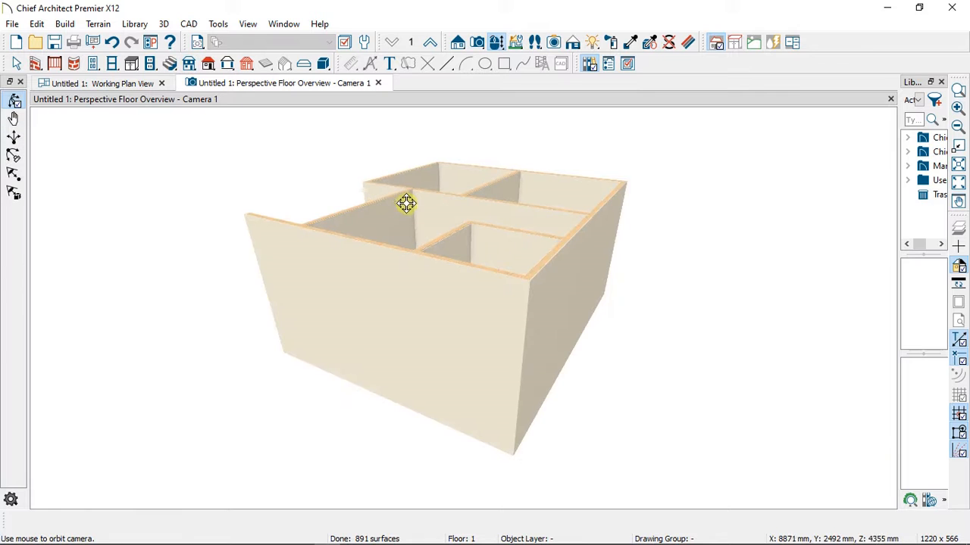
pyautogui.moveTo(406, 203); pyautogui.dragTo(275, 310)
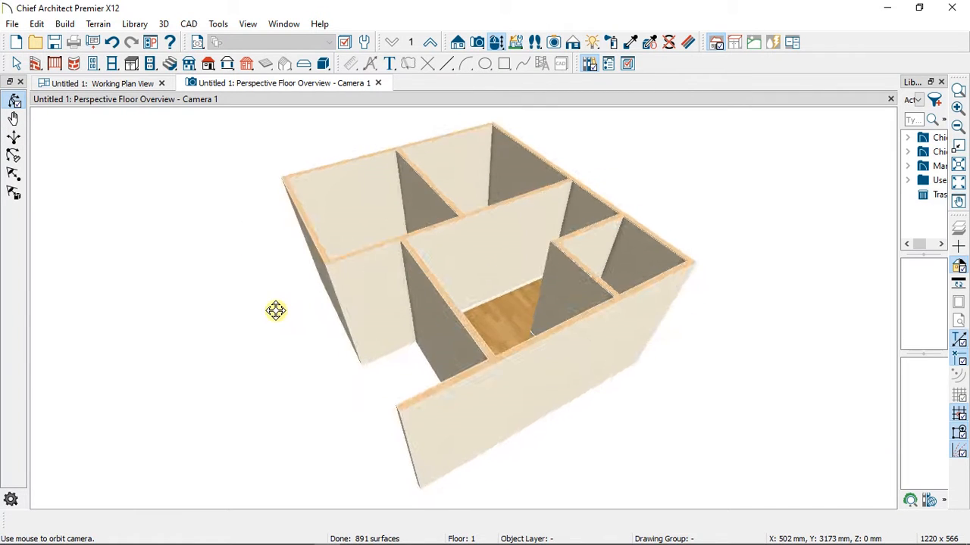
# - Place the perspective overview side by side with the plan view, with the whole plan in sight
pyautogui.moveTo(315, 88); pyautogui.dragTo(714, 112)
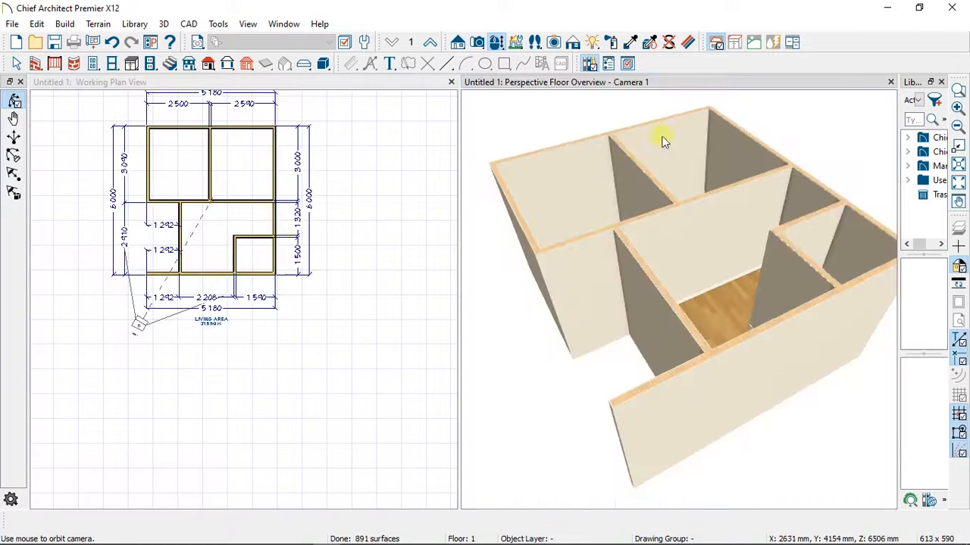
pyautogui.scroll(-5, 50, 228)
pyautogui.scroll(1, 110, 168)
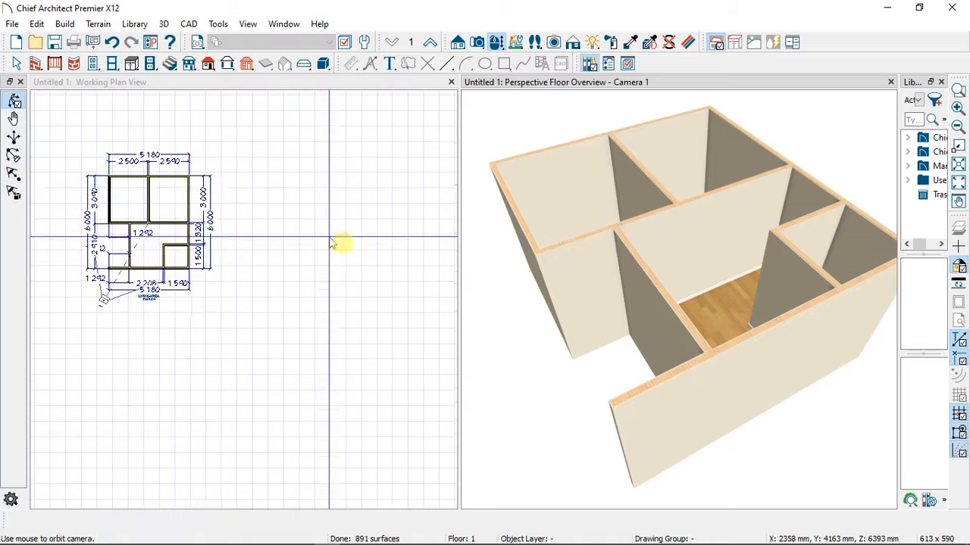
pyautogui.scroll(-4, 332, 238)
pyautogui.scroll(2, 125, 167)
pyautogui.scroll(2, 401, 273)
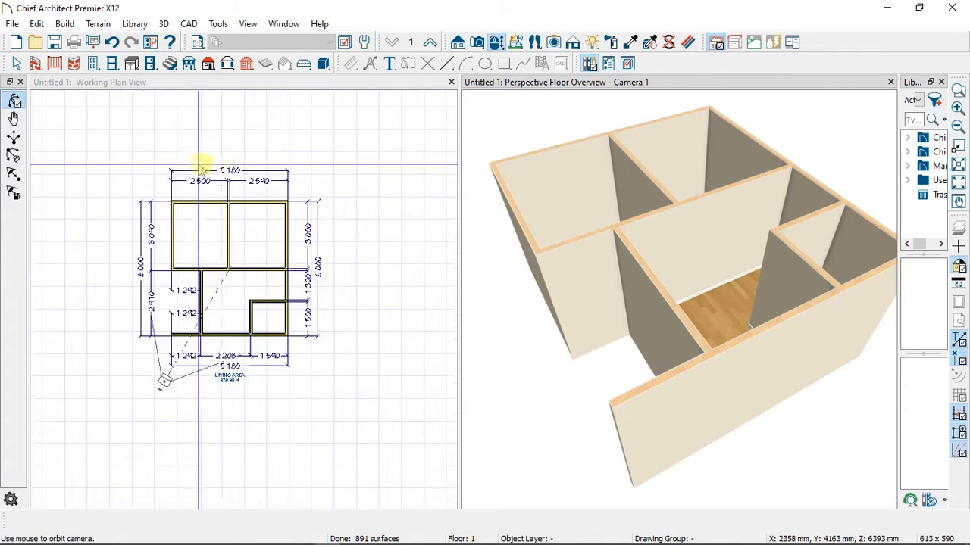
pyautogui.scroll(1, 199, 162)
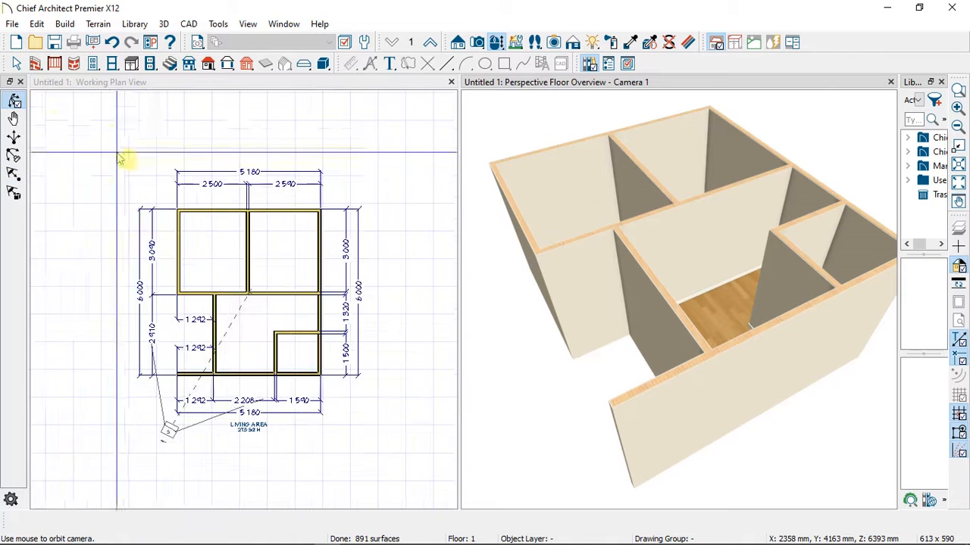
pyautogui.click(17, 65)
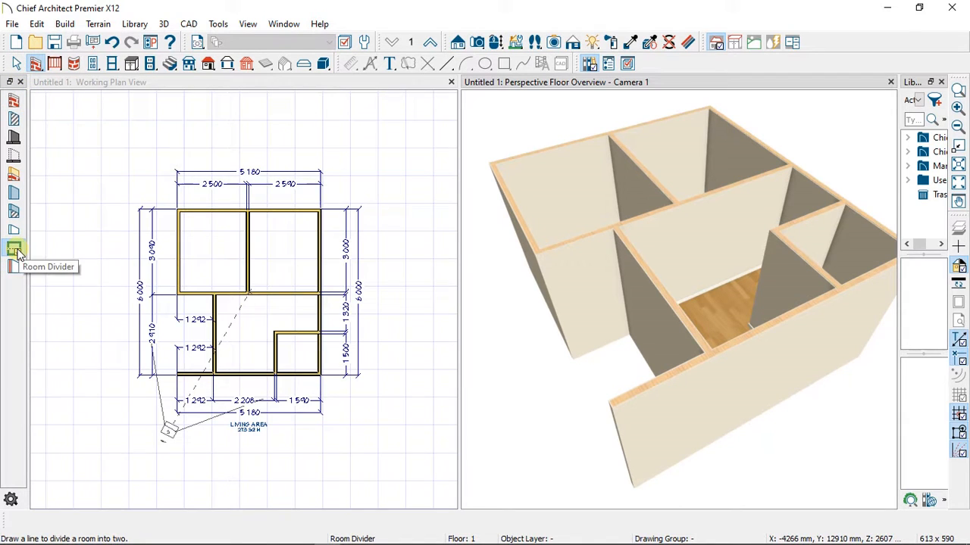
pyautogui.click(15, 175)
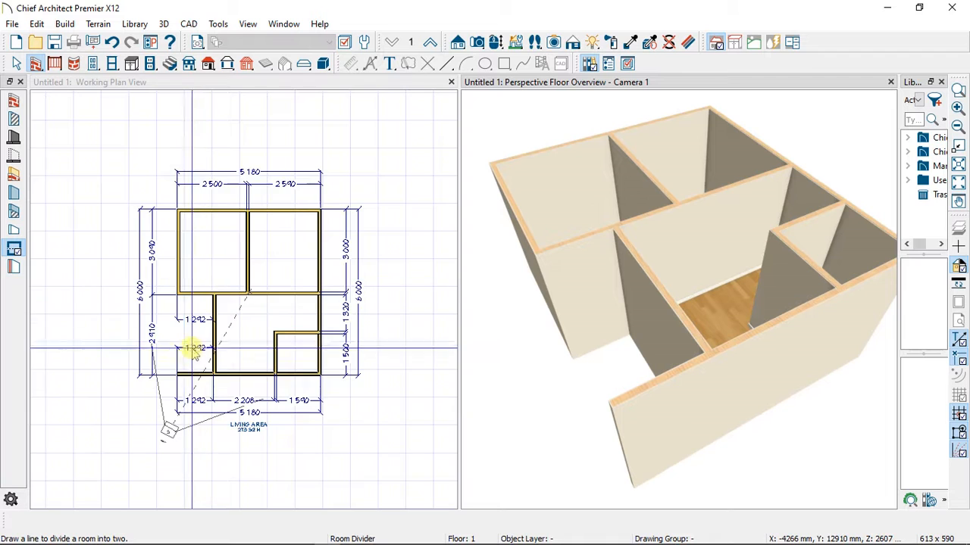
pyautogui.scroll(1, 186, 369)
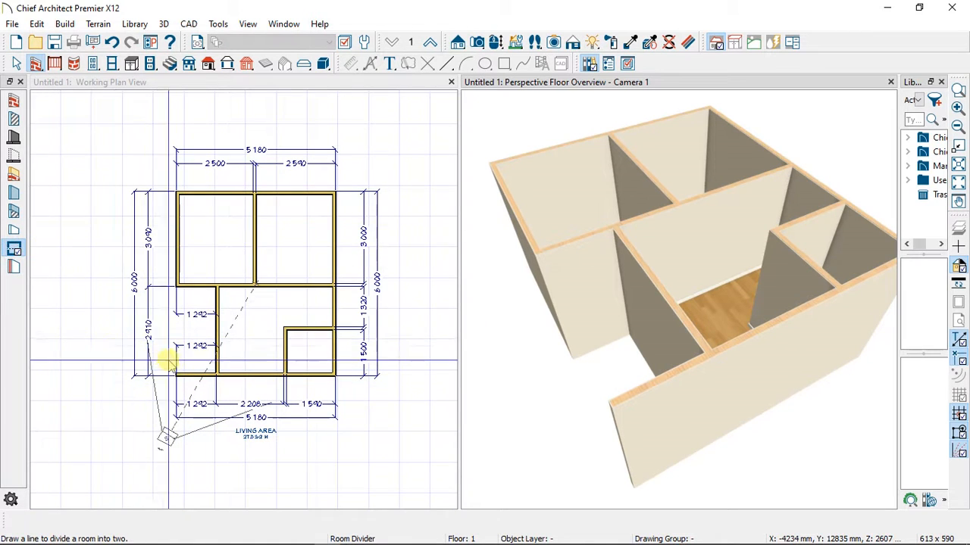
pyautogui.scroll(1, 175, 364)
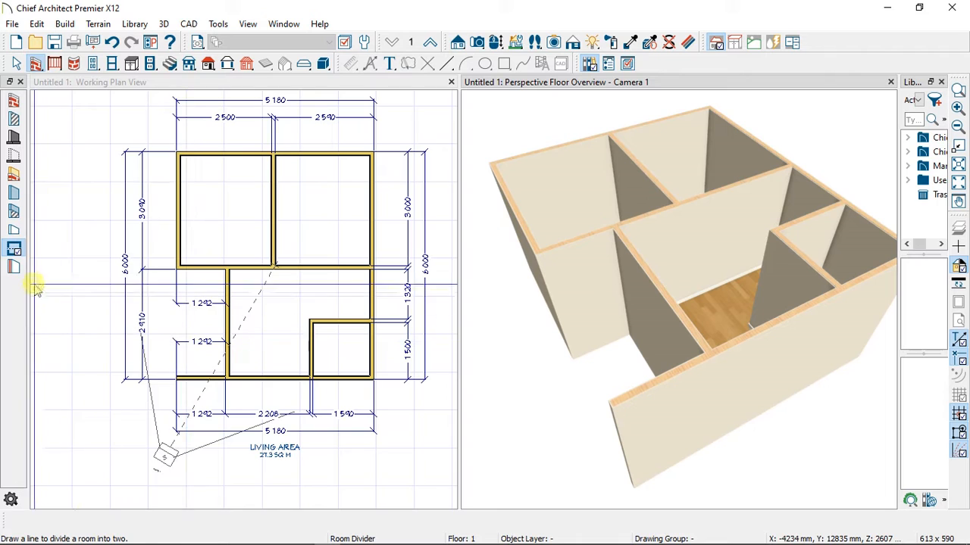
# - Close the lower-left room in the plan with an interior wall from the horizontal wall's left end to the lower wall's left end
pyautogui.click(49, 258)
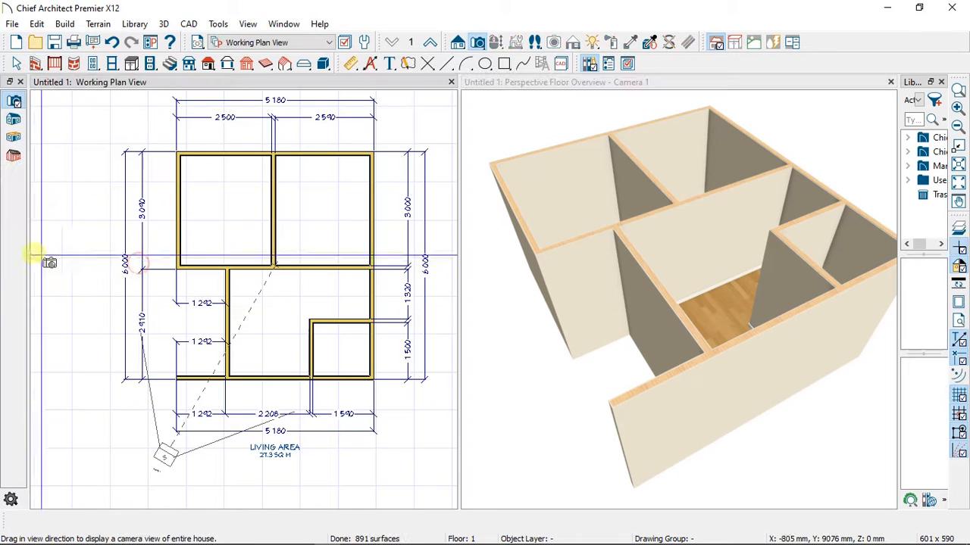
pyautogui.click(35, 66)
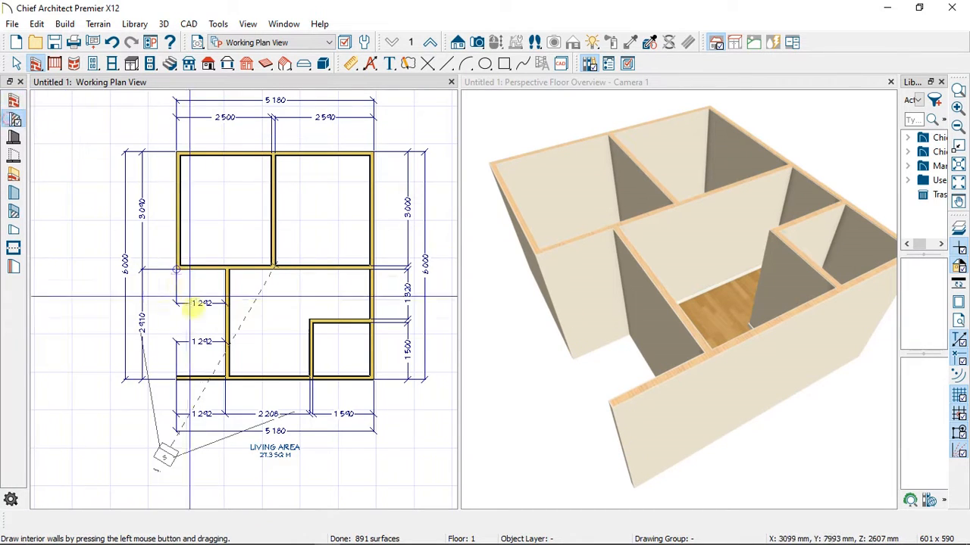
pyautogui.moveTo(176, 269); pyautogui.dragTo(175, 377)
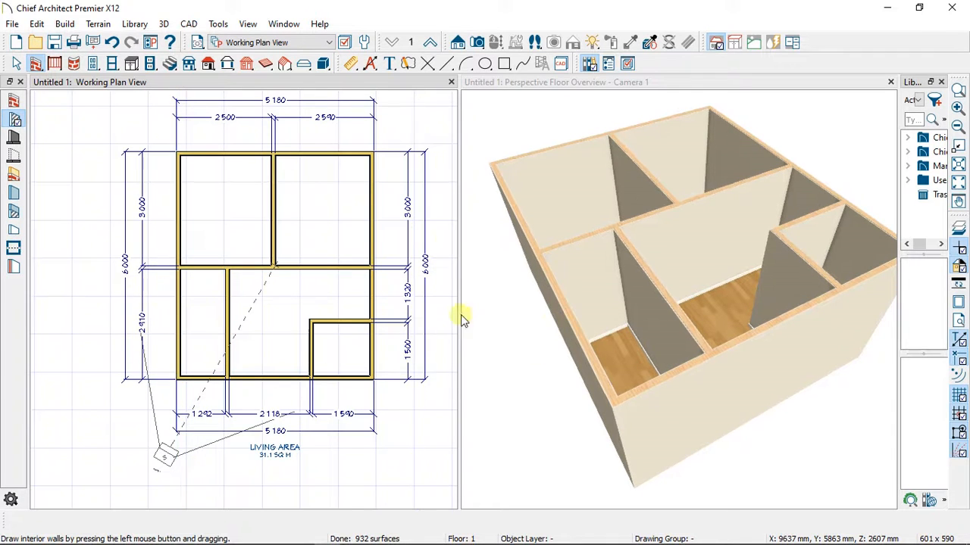
pyautogui.click(17, 66)
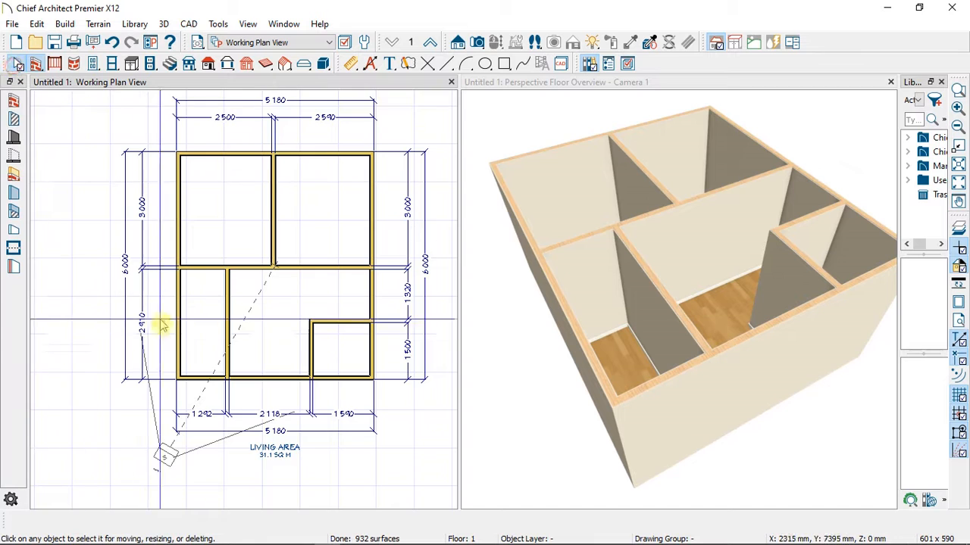
# - Replace the lower-left room's left wall with a room divider running from the horizontal interior wall down to the lower wall's left end
pyautogui.click(174, 340)
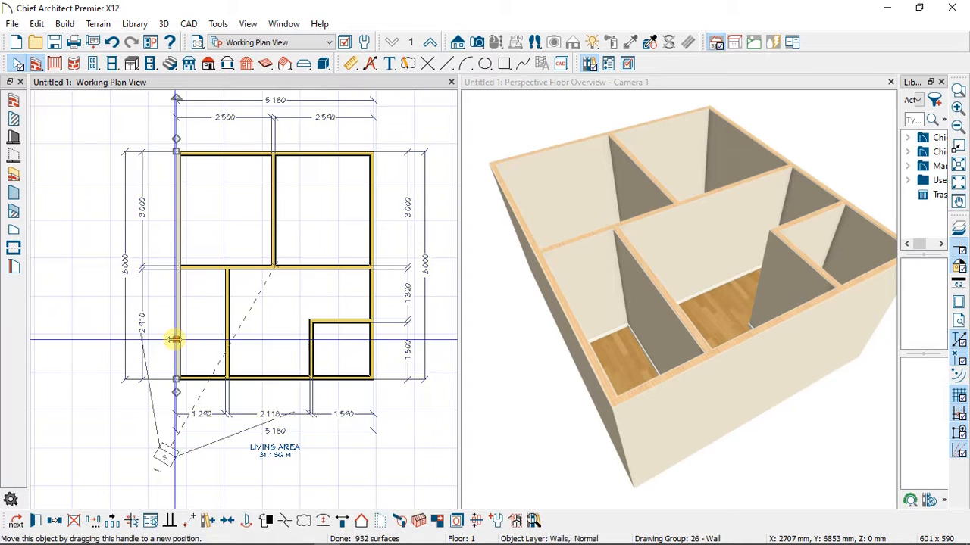
pyautogui.press('Delete')
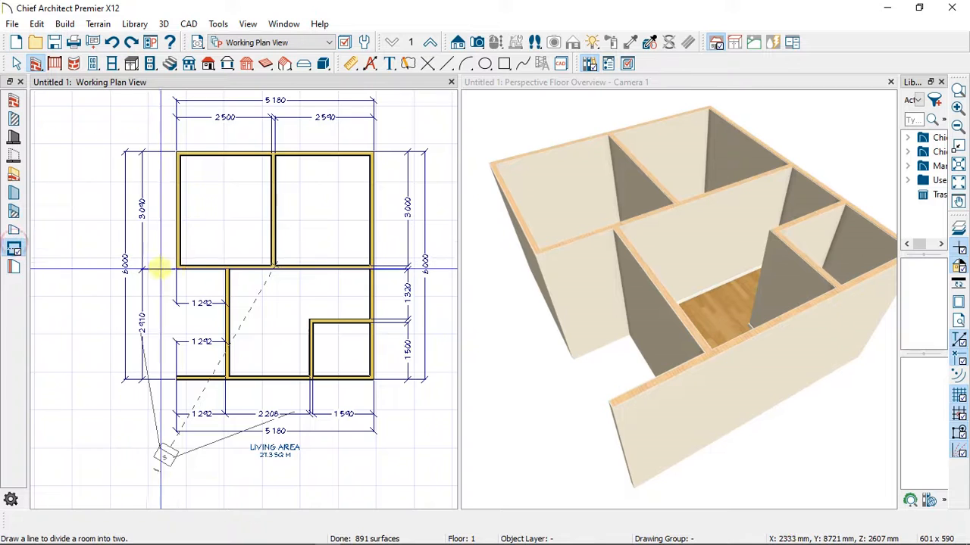
pyautogui.moveTo(176, 269); pyautogui.dragTo(185, 323)
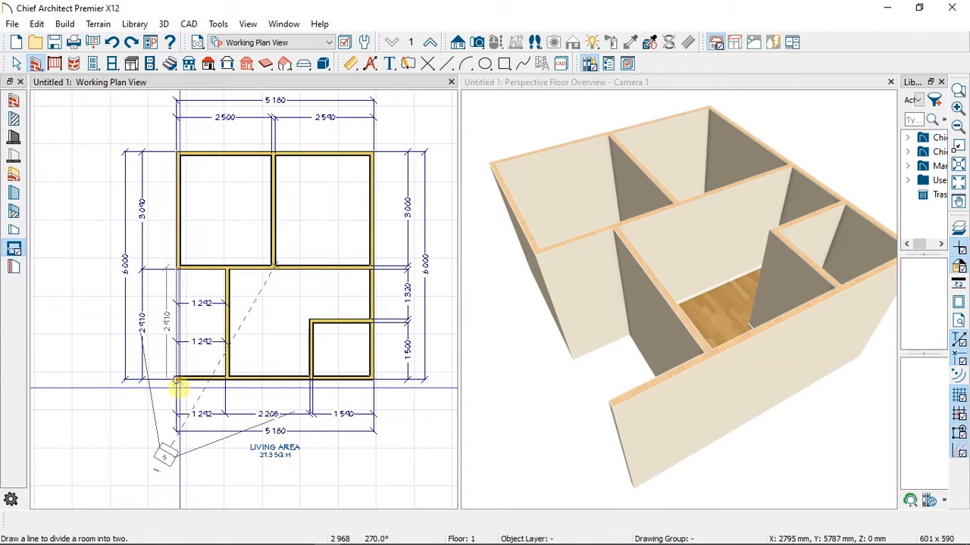
pyautogui.click(177, 379)
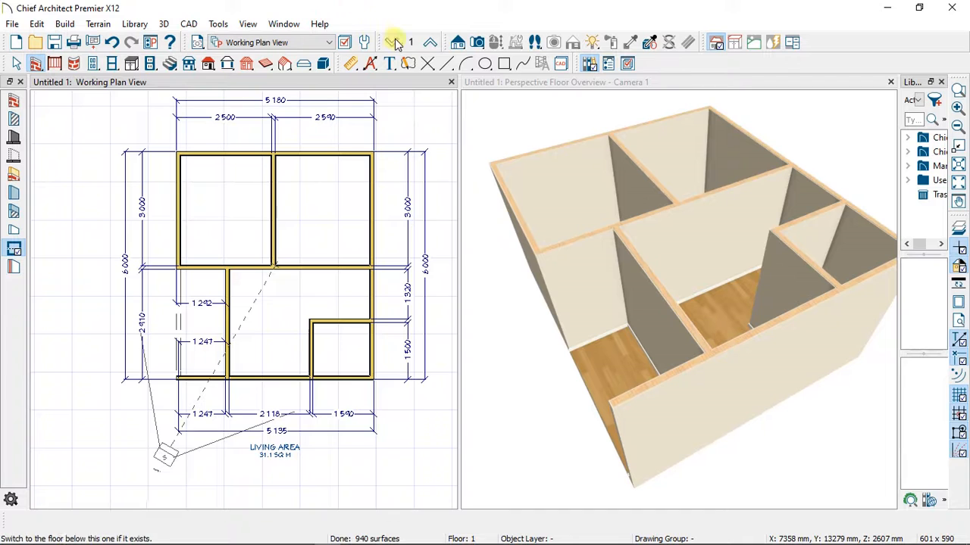
# - Place hinged doors into both upper rooms beside their shared wall, into the small lower-right room, and in the lower-left room's right wall
pyautogui.click(93, 63)
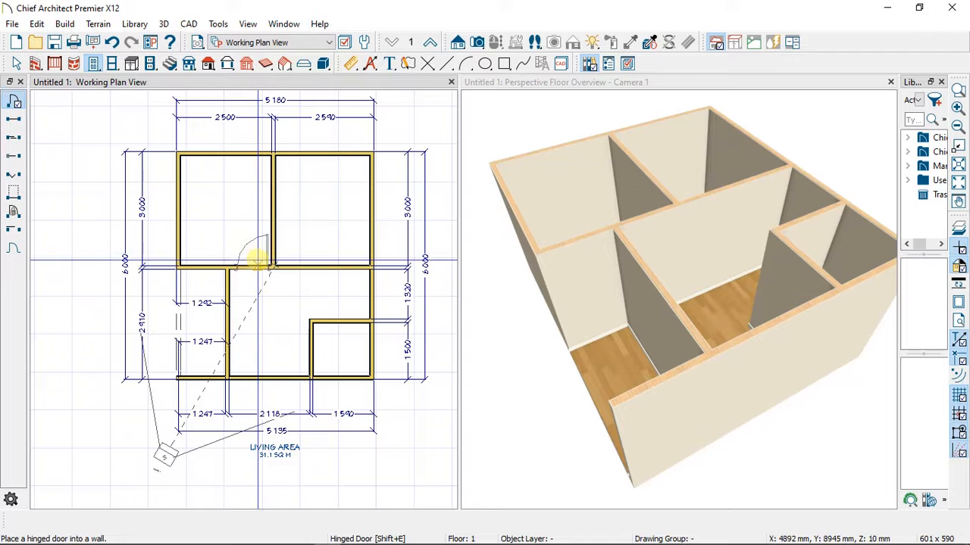
pyautogui.click(257, 261)
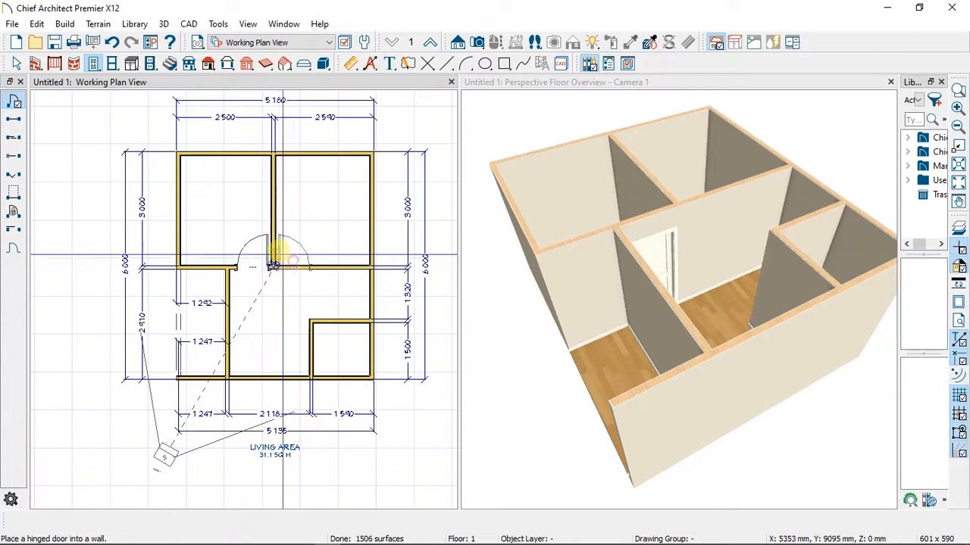
pyautogui.click(279, 250)
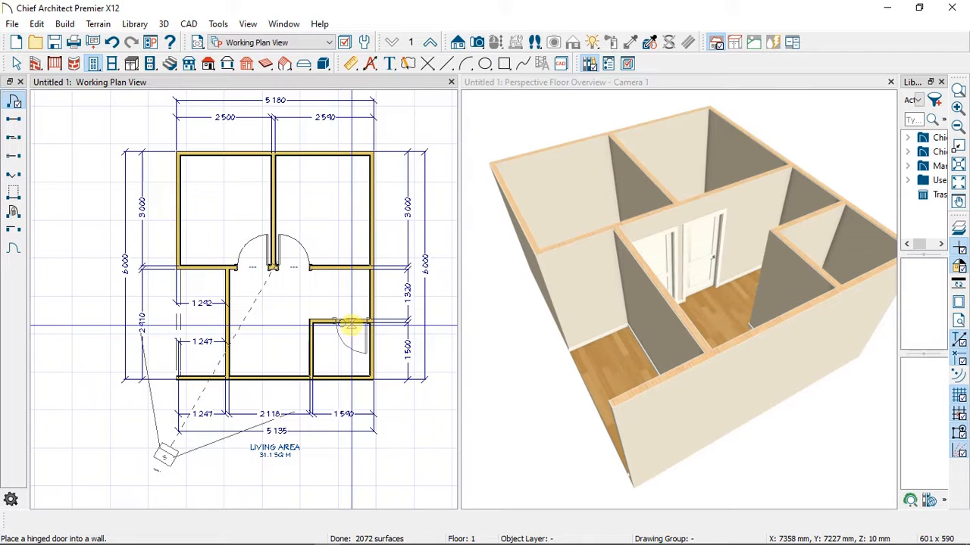
pyautogui.click(350, 326)
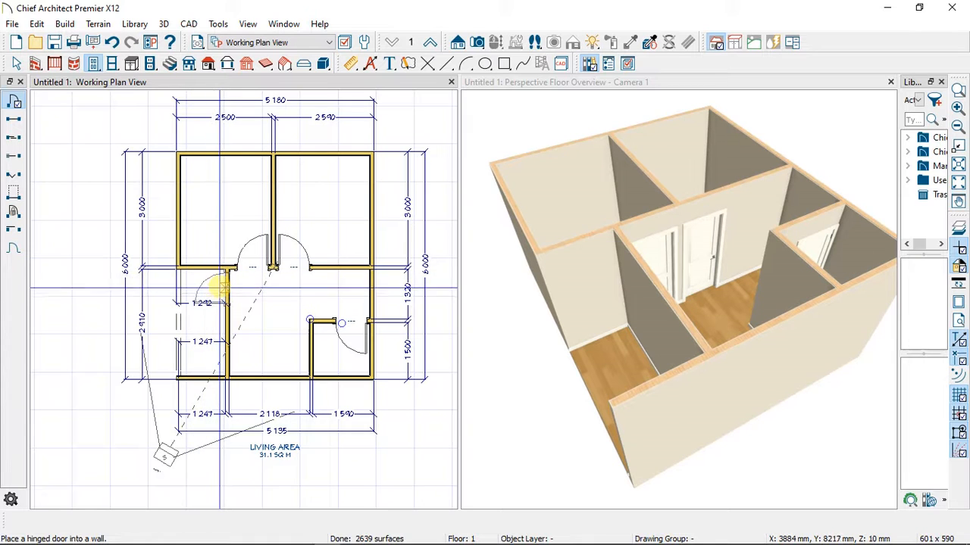
pyautogui.click(219, 270)
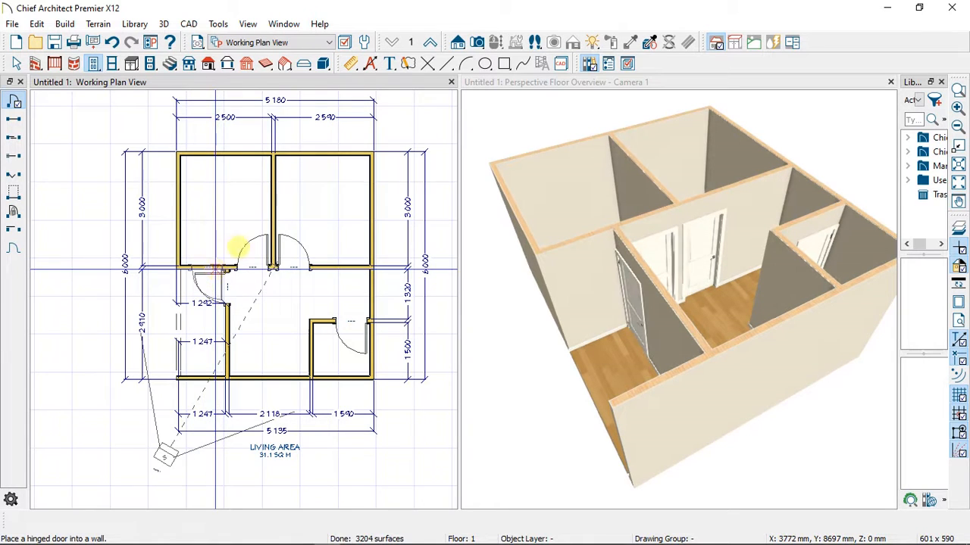
# - Place standard windows below the door in the lower-left room's right wall and in the outer side walls of both upper rooms
pyautogui.click(112, 64)
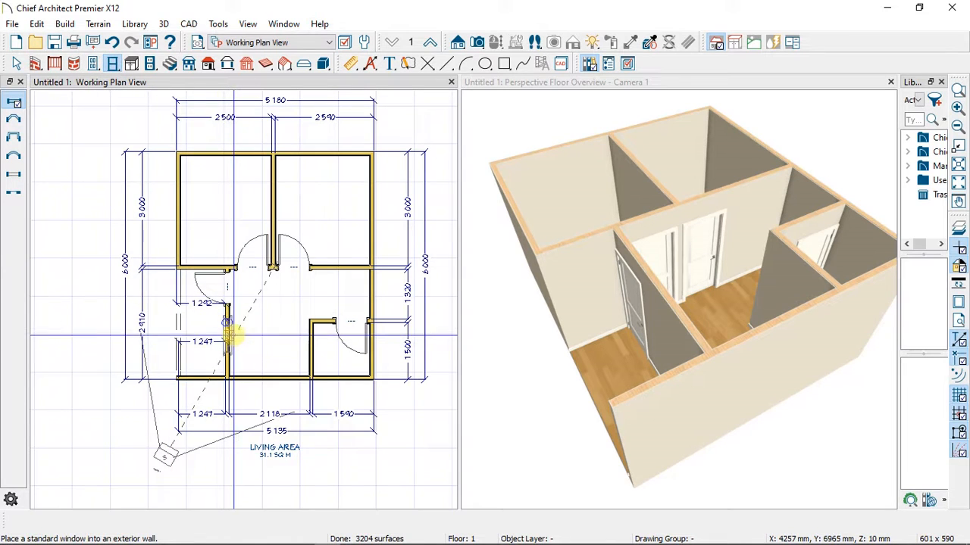
pyautogui.click(228, 336)
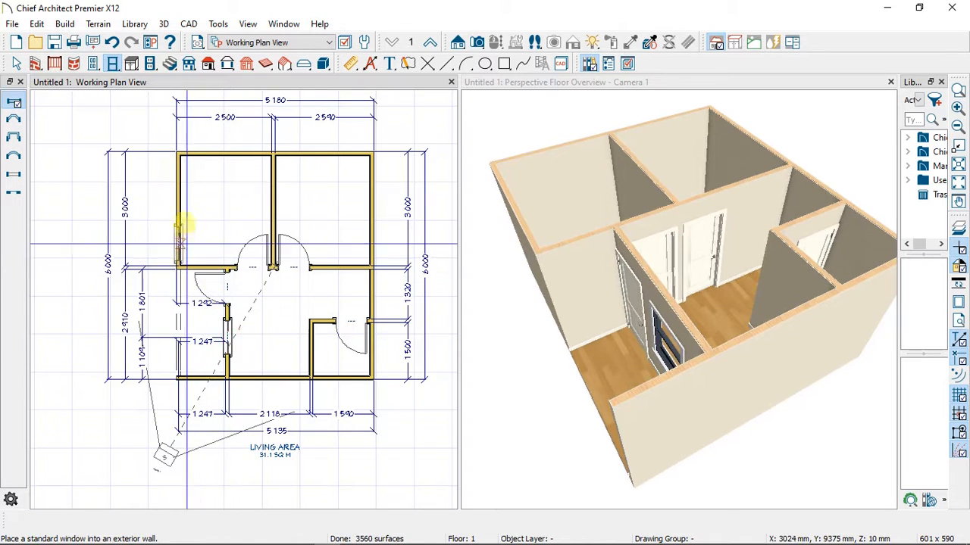
pyautogui.click(183, 205)
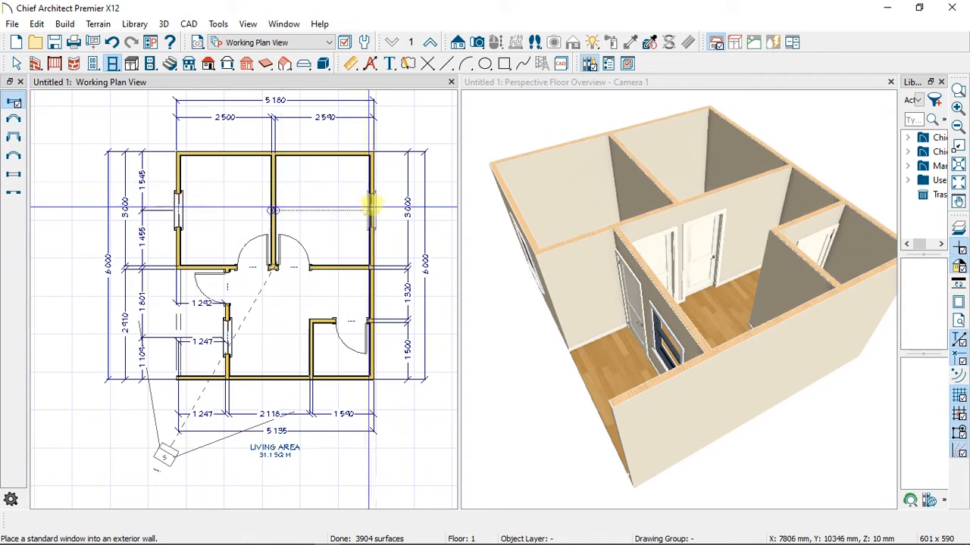
pyautogui.click(373, 205)
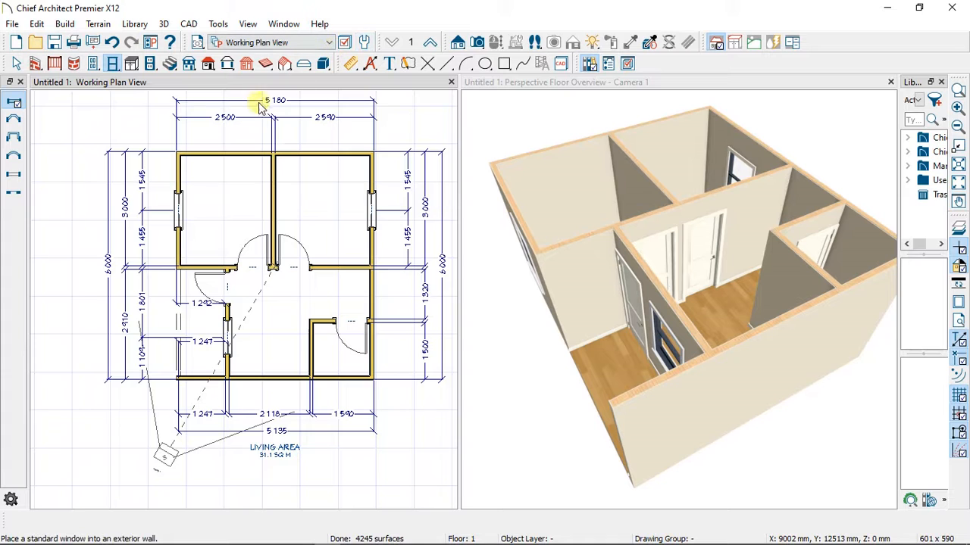
# - Orbit the perspective overview around the house to examine the new doors and windows from the open lower-left room's side
pyautogui.click(596, 132)
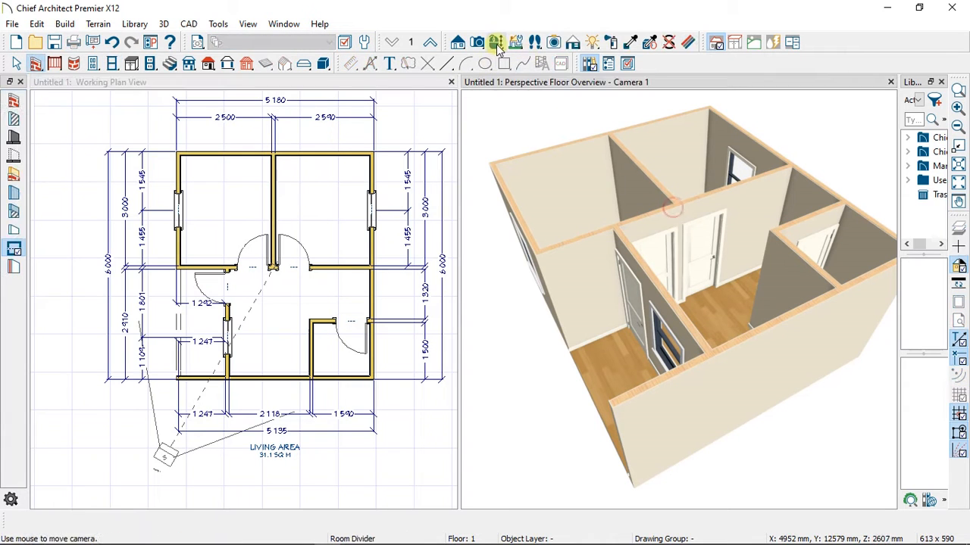
pyautogui.click(496, 42)
pyautogui.moveTo(699, 390); pyautogui.dragTo(697, 187)
pyautogui.moveTo(529, 236); pyautogui.dragTo(585, 200)
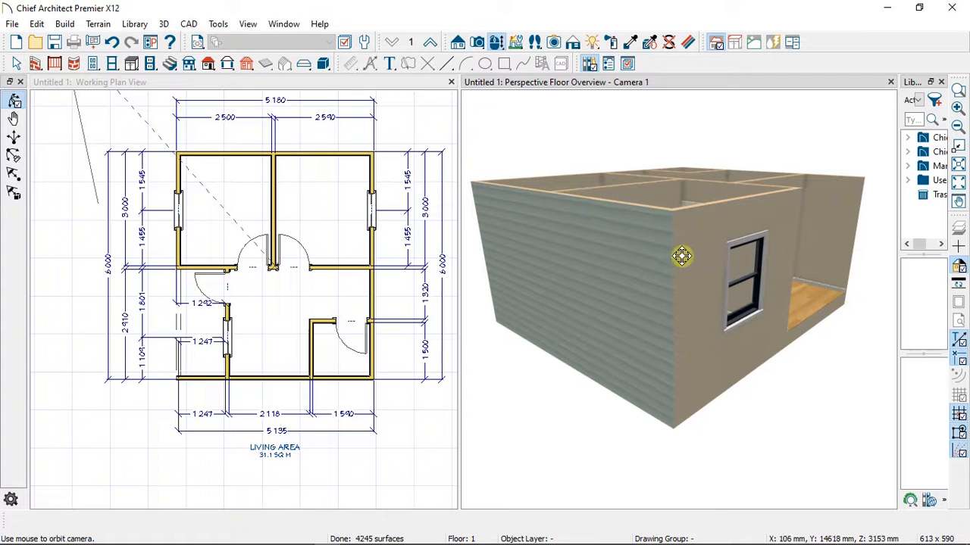
pyautogui.moveTo(681, 256); pyautogui.dragTo(550, 264)
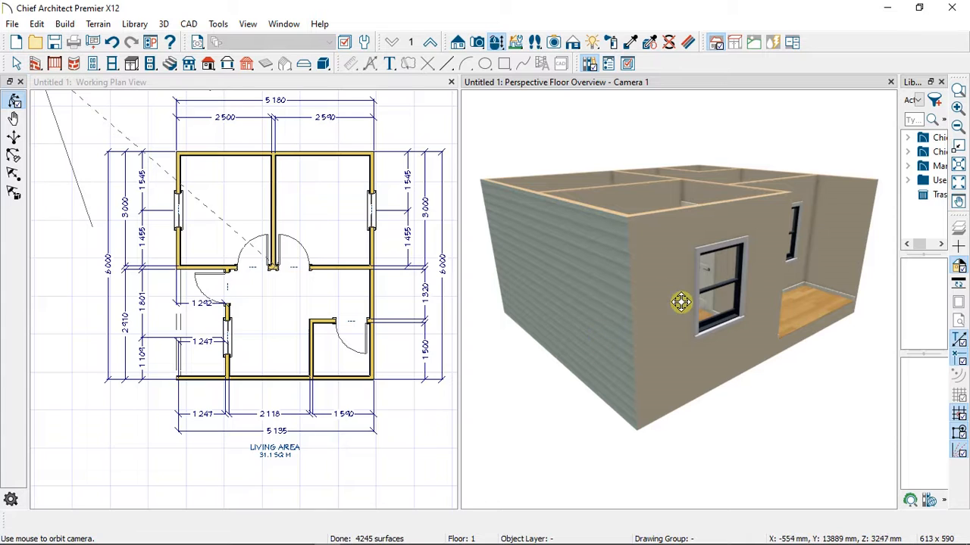
pyautogui.moveTo(737, 280); pyautogui.dragTo(673, 280)
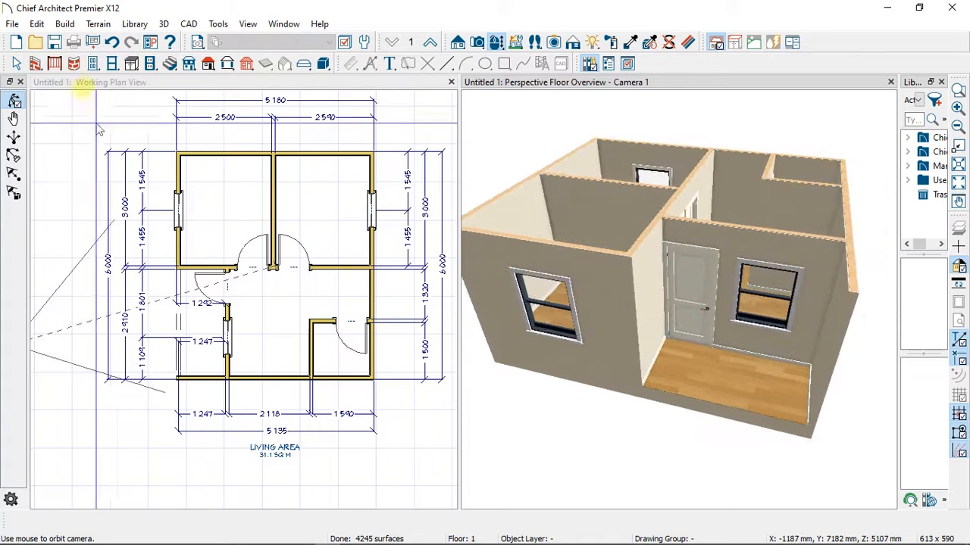
# - Select the lower-left room's door in the plan and flip its hinge side along the wall several times
pyautogui.click(17, 64)
pyautogui.scroll(3, 307, 322)
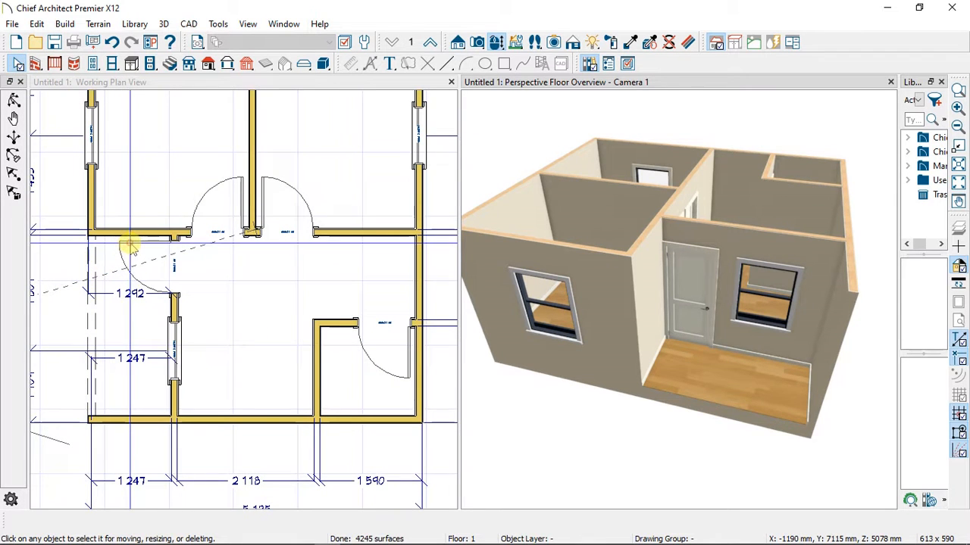
pyautogui.click(129, 246)
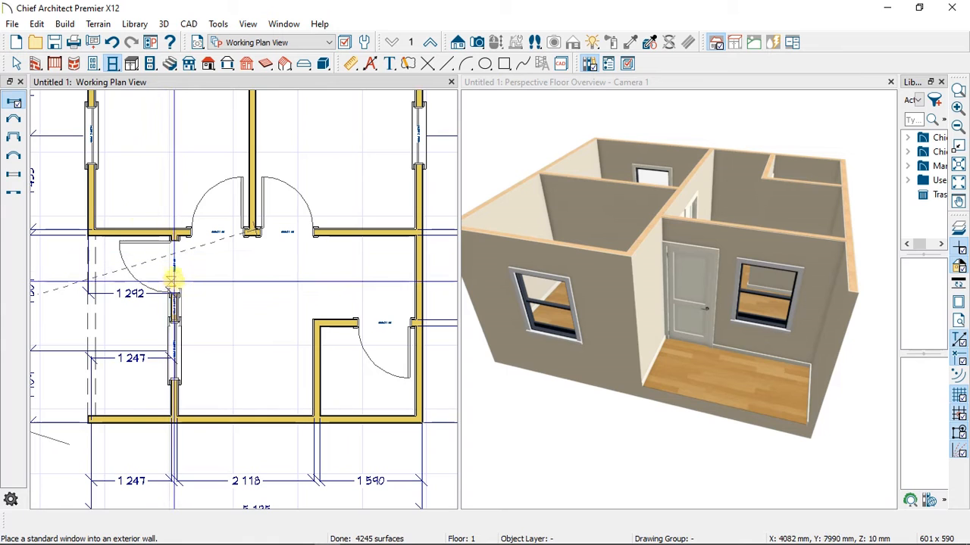
pyautogui.click(17, 63)
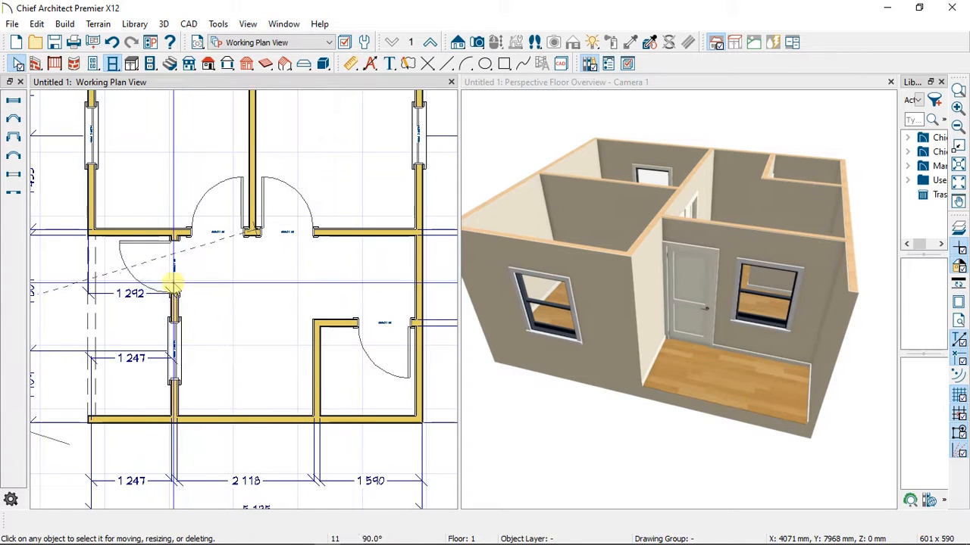
pyautogui.click(171, 274)
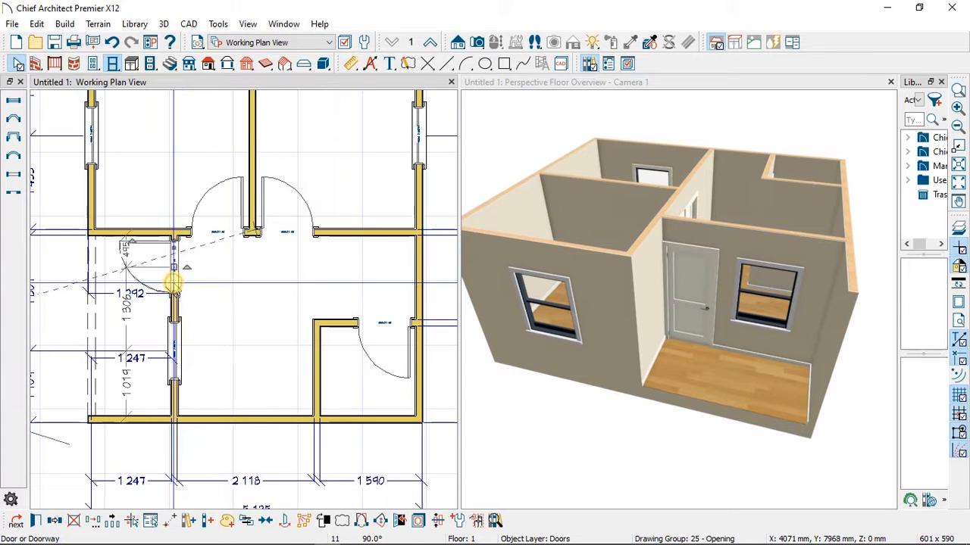
pyautogui.click(362, 521)
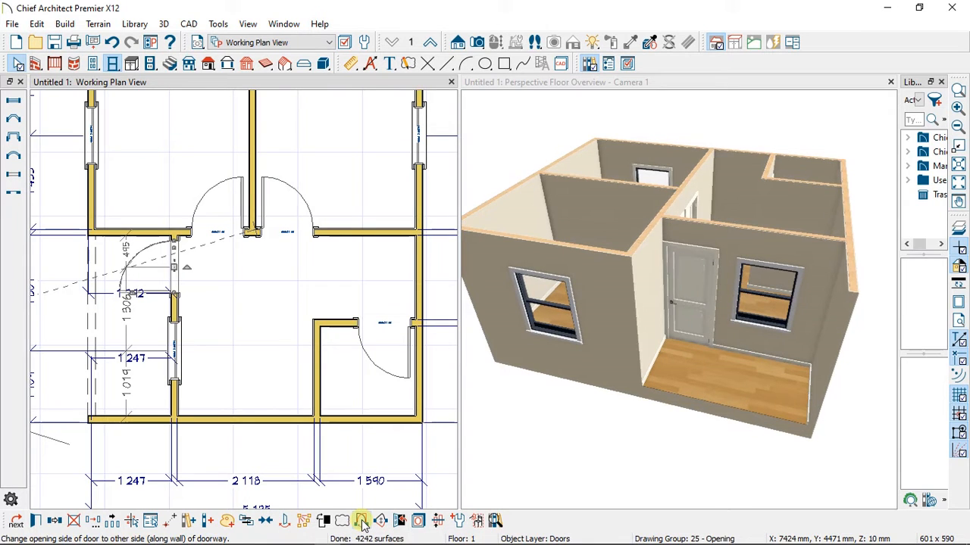
pyautogui.click(363, 524)
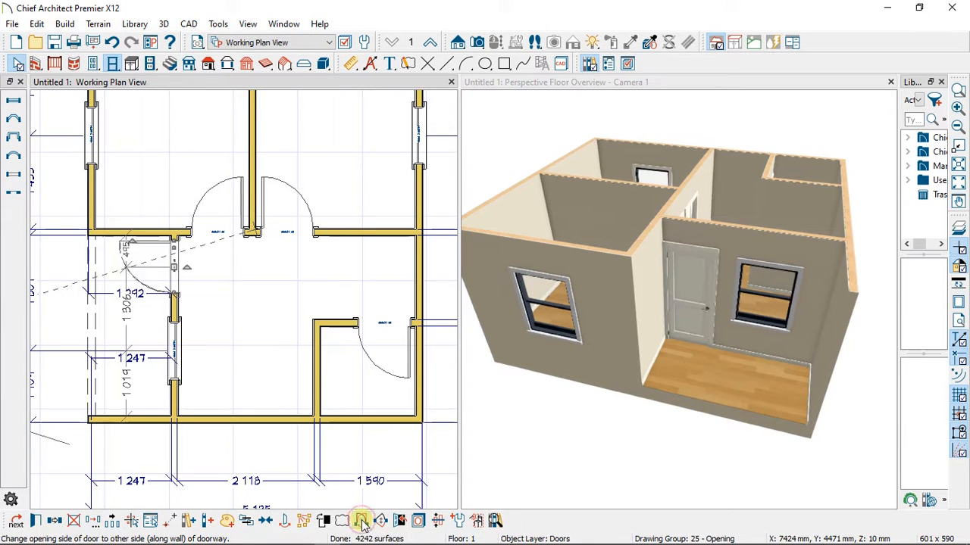
pyautogui.click(364, 524)
# - Flip the selected door's swing to the other side of the wall and its hinge side until it has its original orientation
pyautogui.click(381, 522)
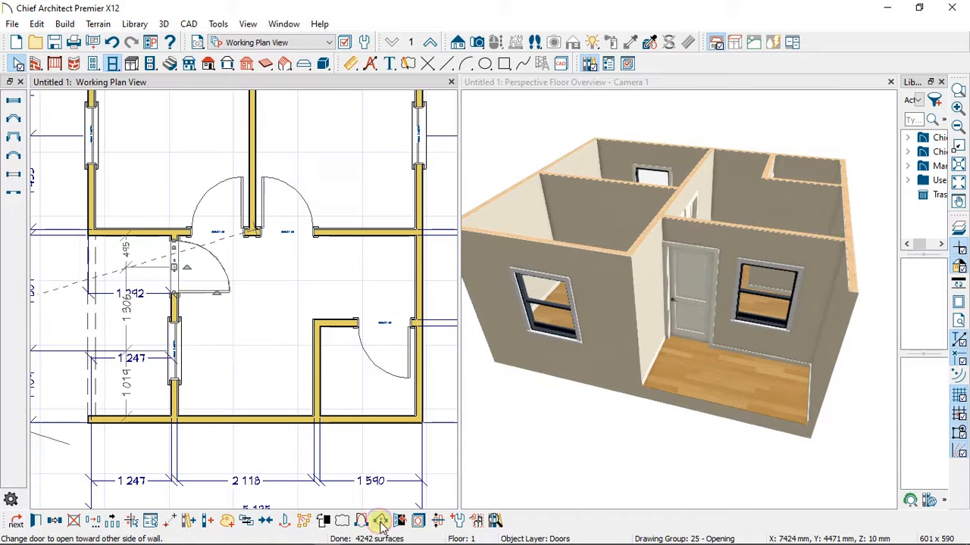
pyautogui.click(380, 522)
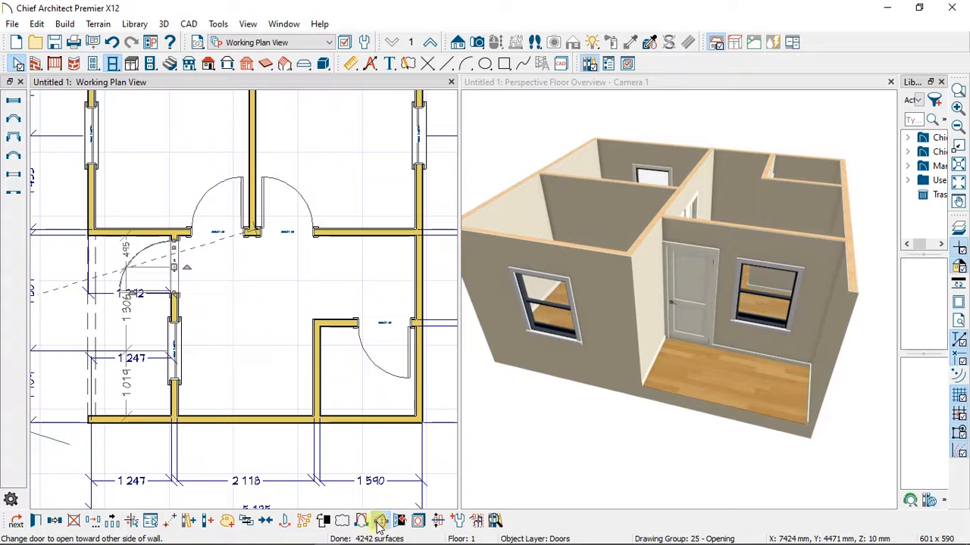
pyautogui.click(380, 523)
pyautogui.click(364, 522)
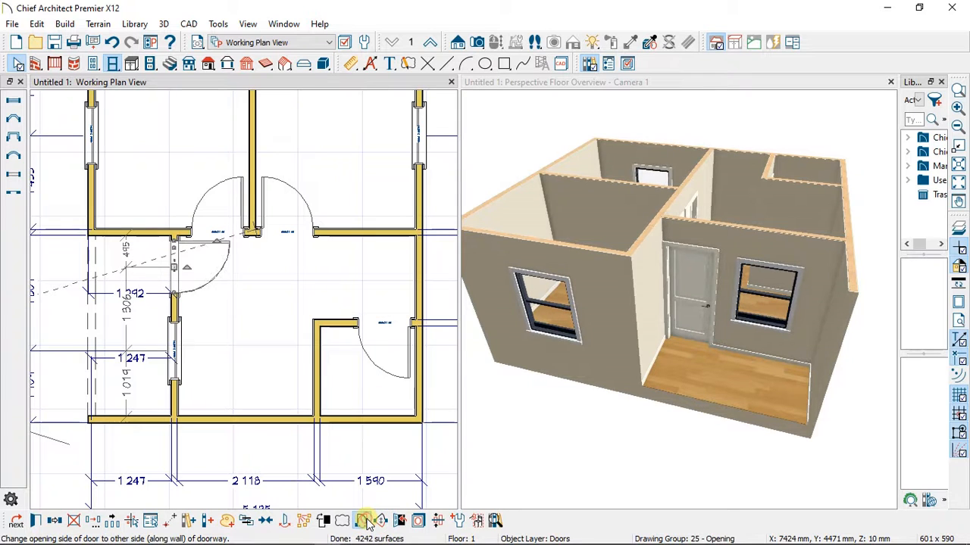
pyautogui.click(364, 522)
pyautogui.click(365, 521)
pyautogui.click(381, 523)
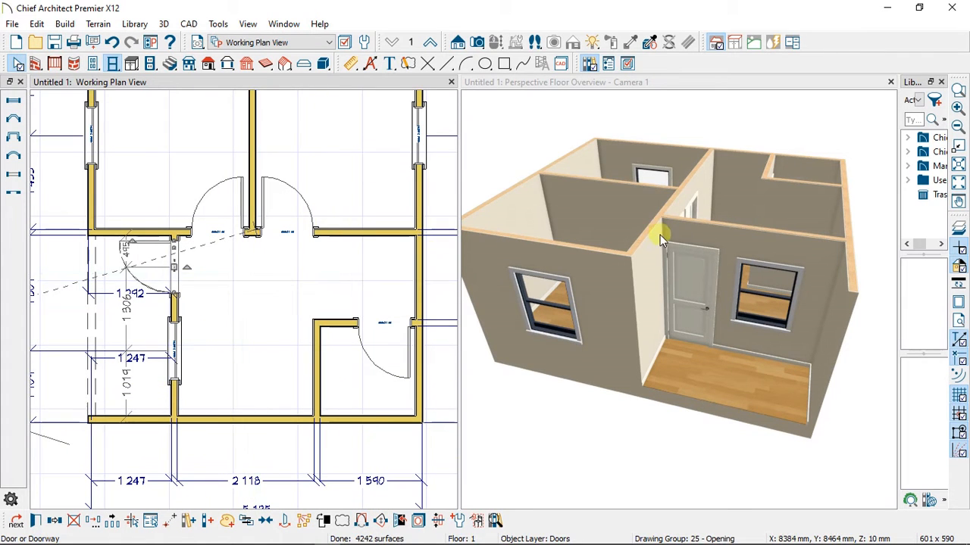
# - Show the lower-left room's door opened in the perspective overview
pyautogui.click(686, 275)
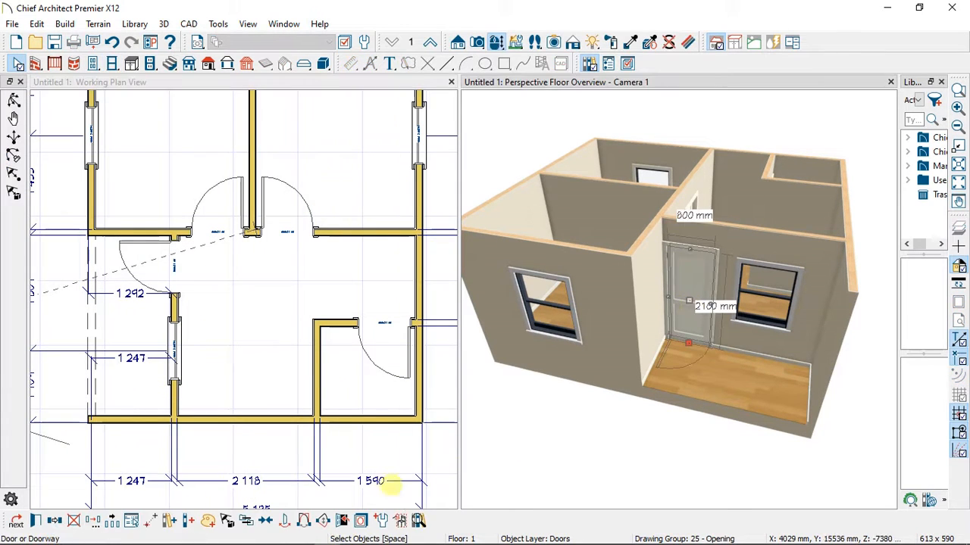
pyautogui.click(342, 521)
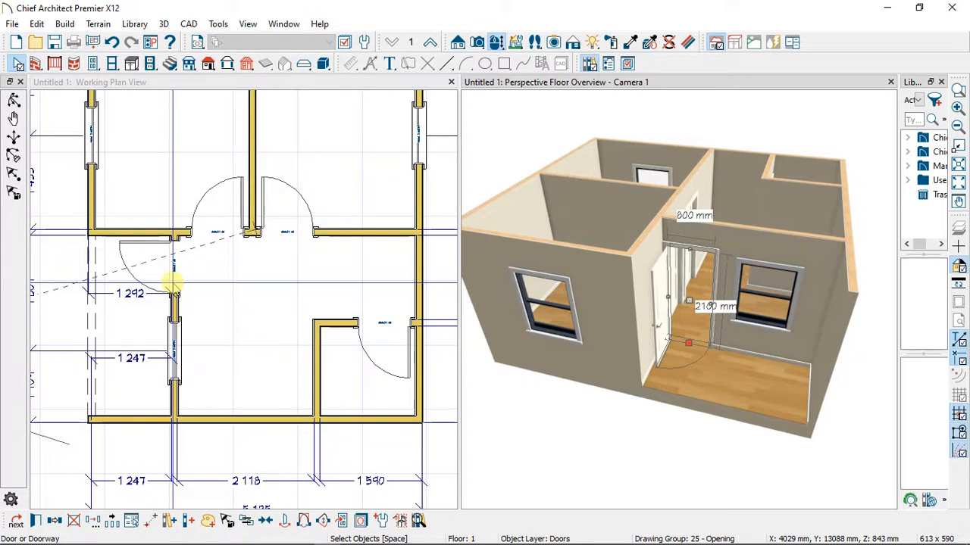
# - Open the specification of the lower-left room's door in the plan and set its width to 1000 mm
pyautogui.click(173, 283)
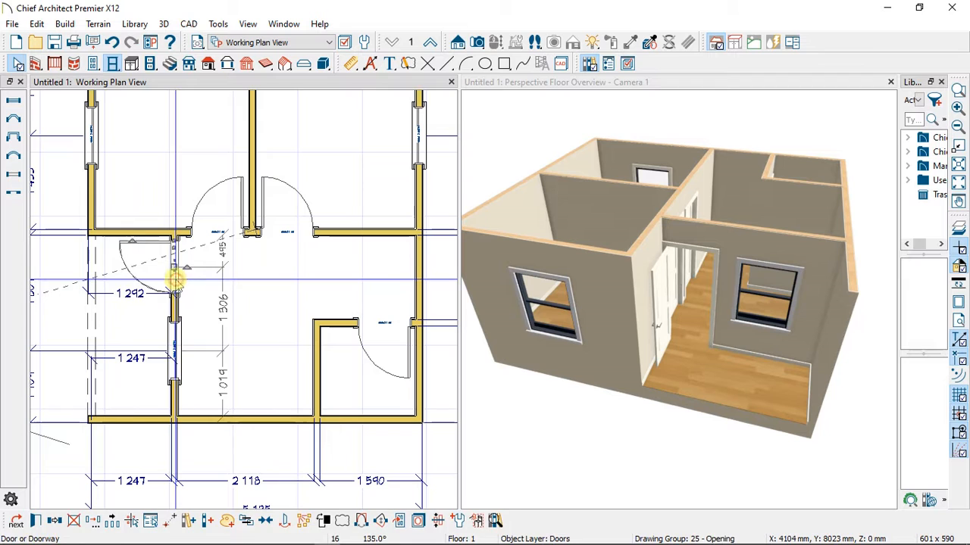
pyautogui.doubleClick(175, 280)
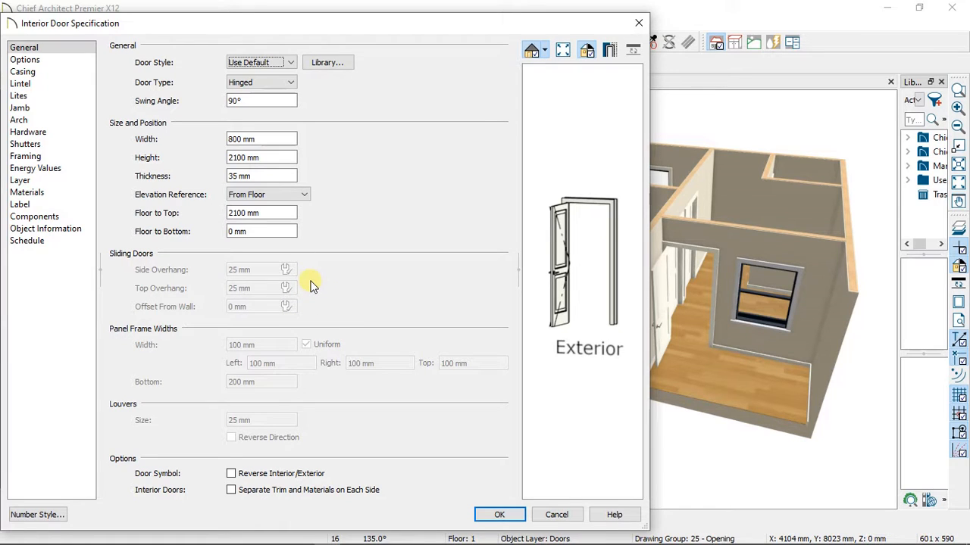
pyautogui.click(246, 158)
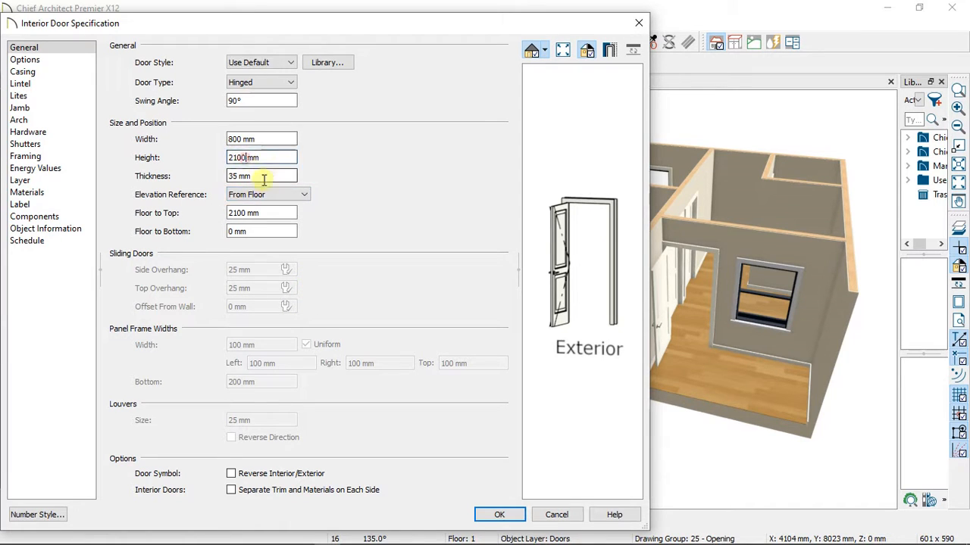
pyautogui.click(263, 178)
pyautogui.click(251, 154)
pyautogui.click(242, 137)
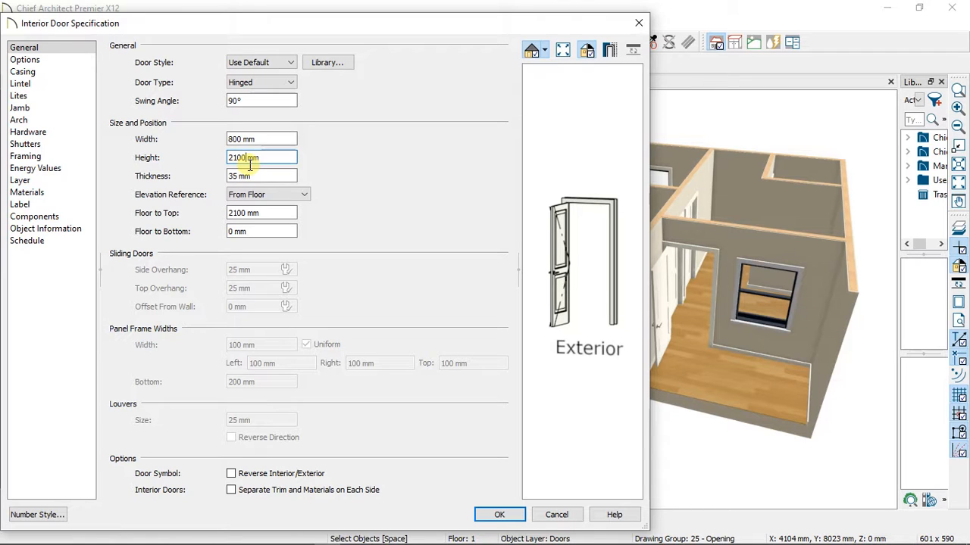
pyautogui.click(242, 142)
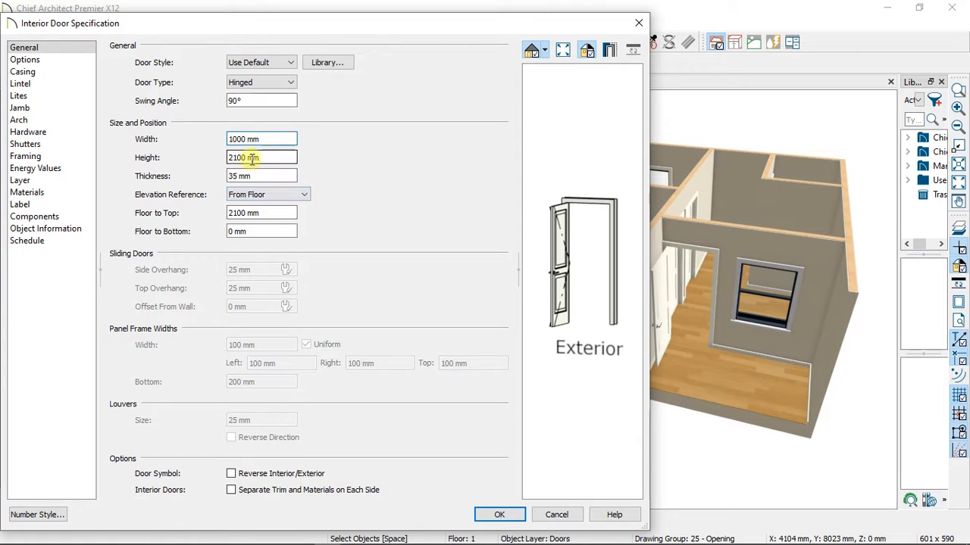
# - Set the door's height to 2300 mm, apply the new size and check the door in the perspective overview
pyautogui.click(245, 157)
pyautogui.press('BackSpace')
pyautogui.press('BackSpace')
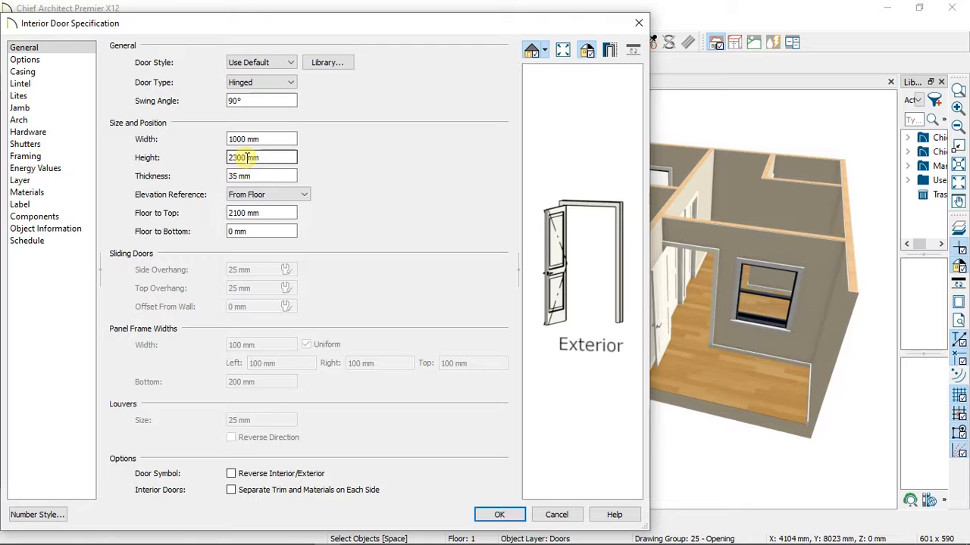
pyautogui.press('Return')
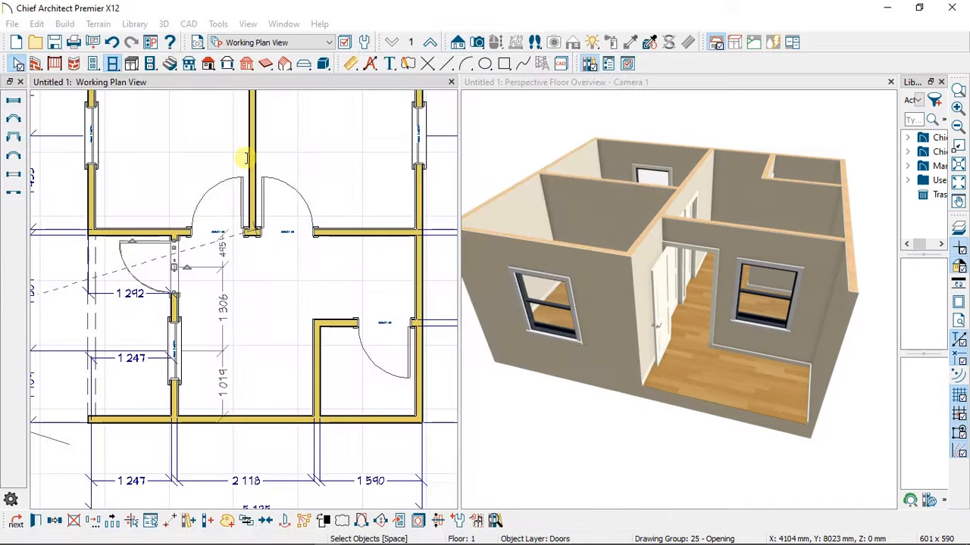
pyautogui.click(716, 245)
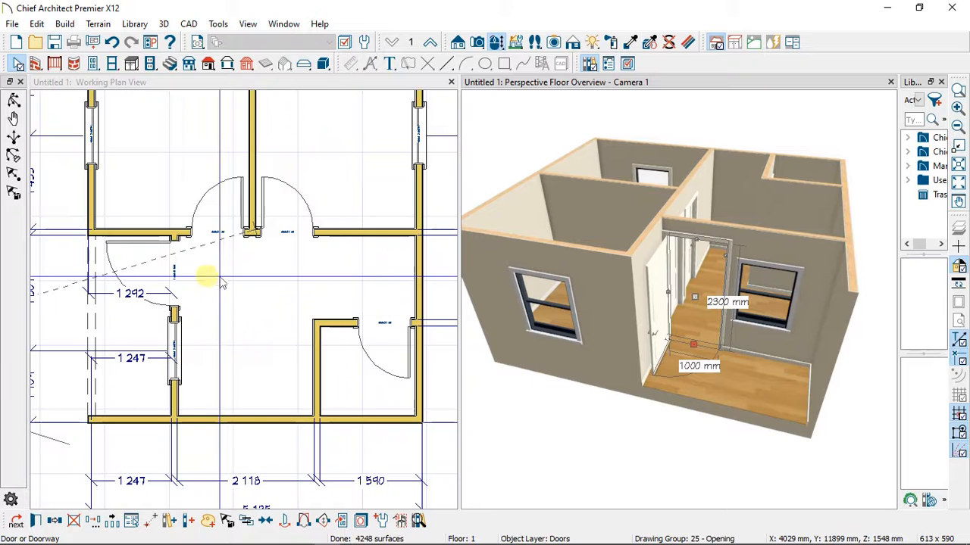
pyautogui.press('Escape')
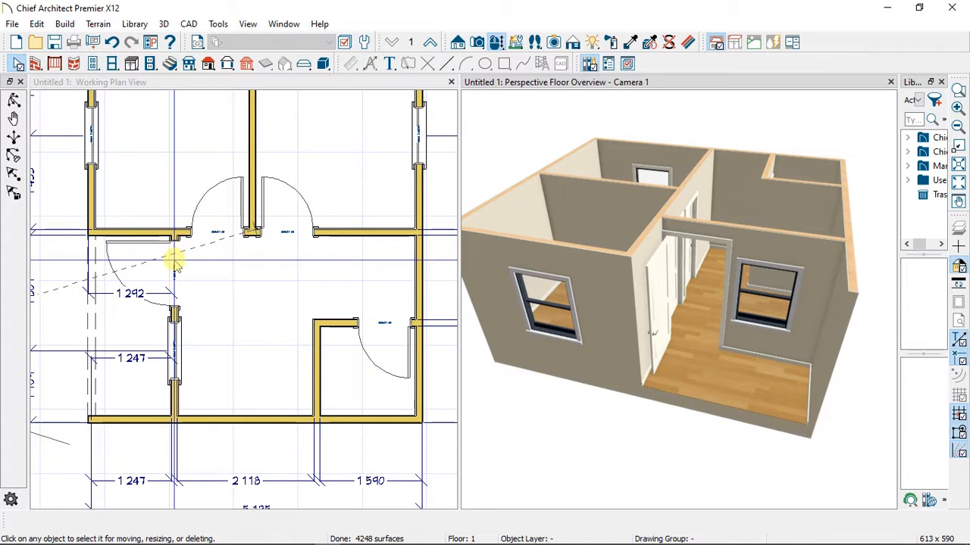
# - Reopen the resized door's specification, preview the Slab and Glass Slab styles, and set the door style to Panel
pyautogui.click(176, 264)
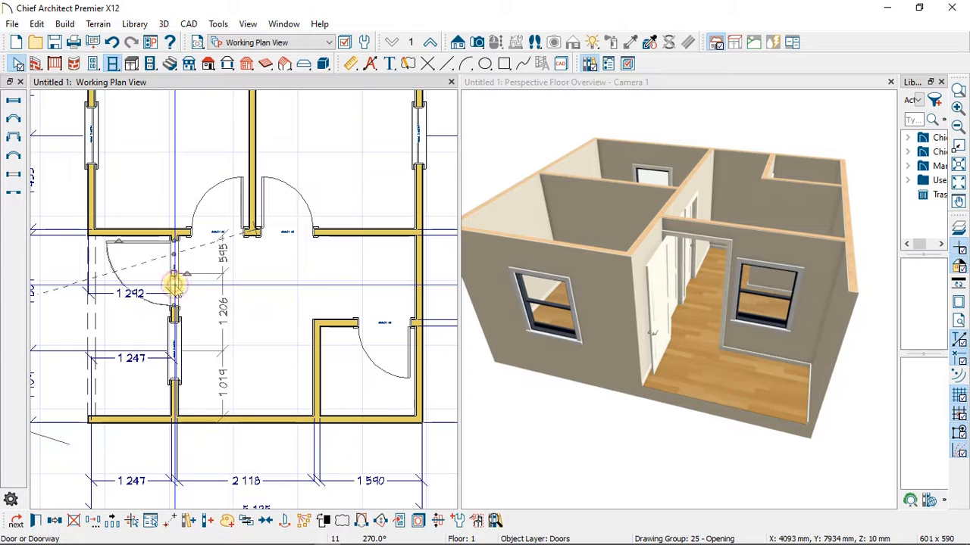
pyautogui.doubleClick(174, 285)
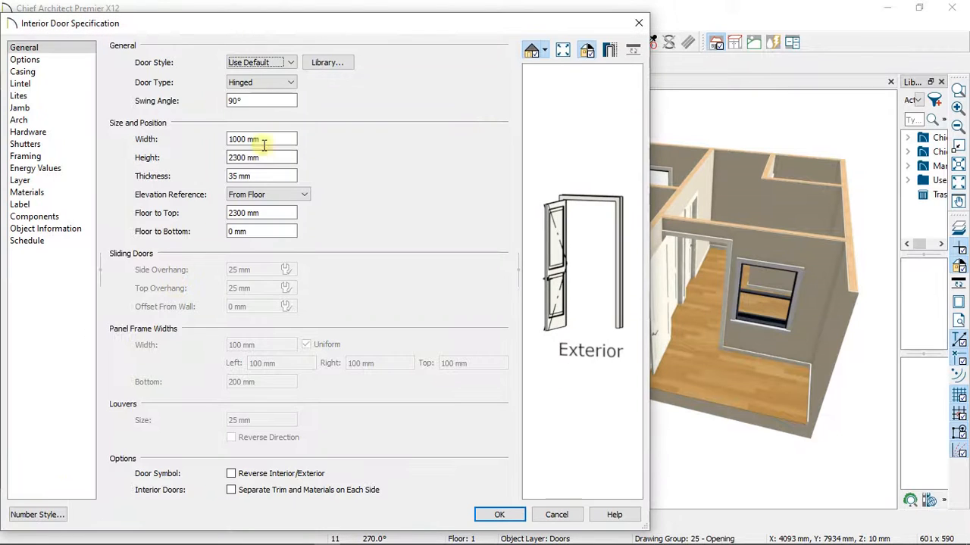
pyautogui.click(291, 63)
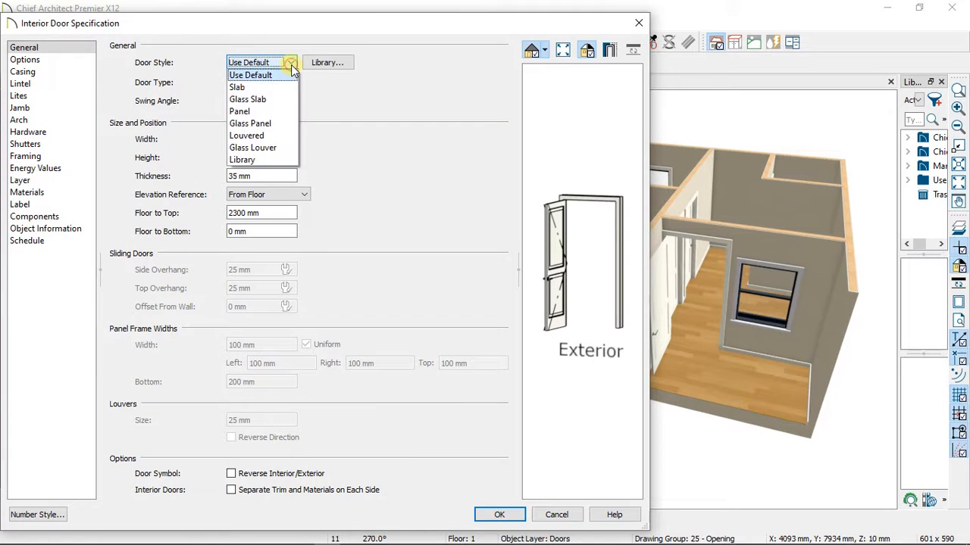
pyautogui.click(237, 87)
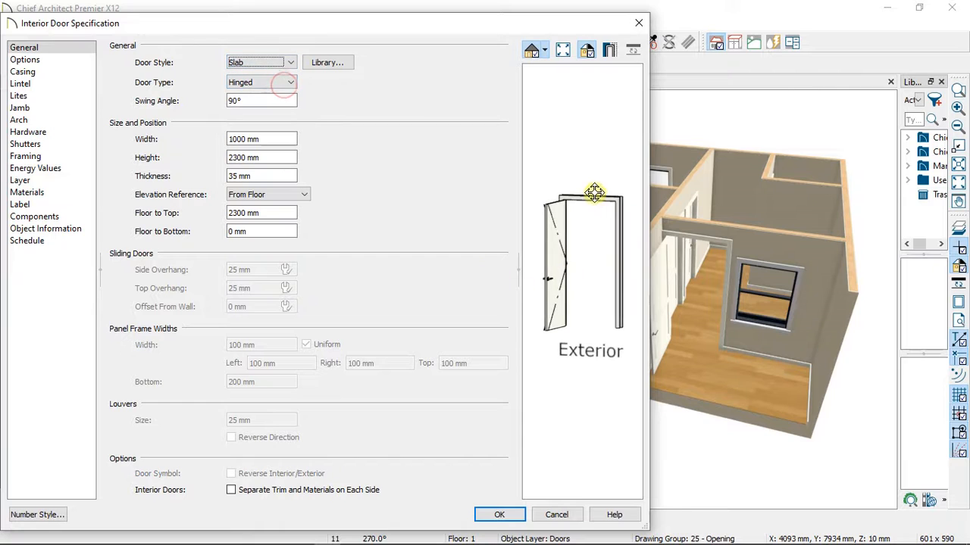
pyautogui.moveTo(628, 193); pyautogui.dragTo(573, 234)
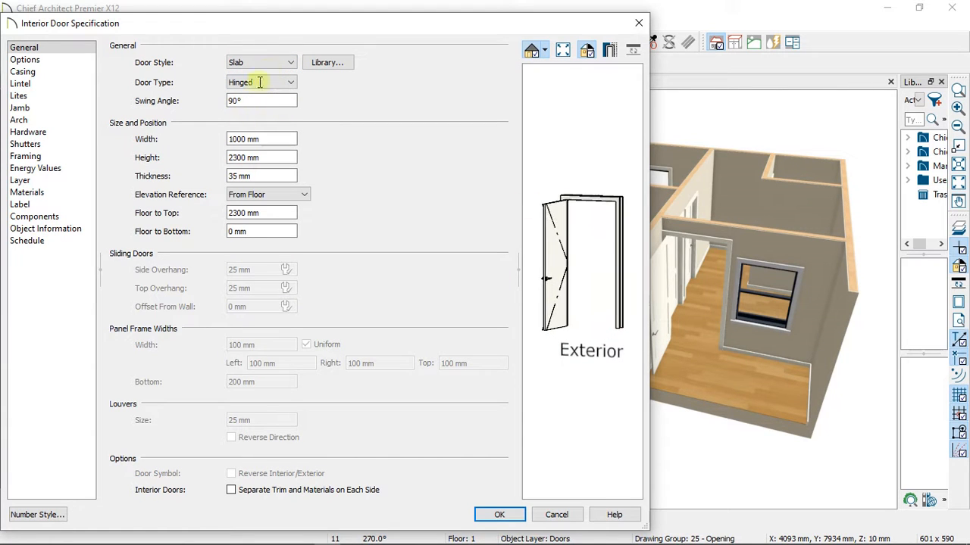
pyautogui.click(275, 61)
pyautogui.click(287, 101)
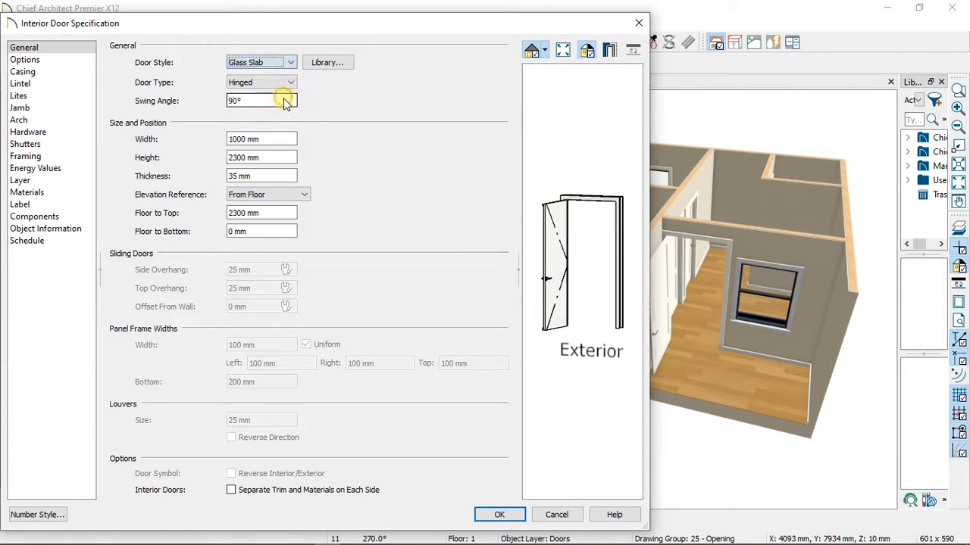
pyautogui.click(291, 63)
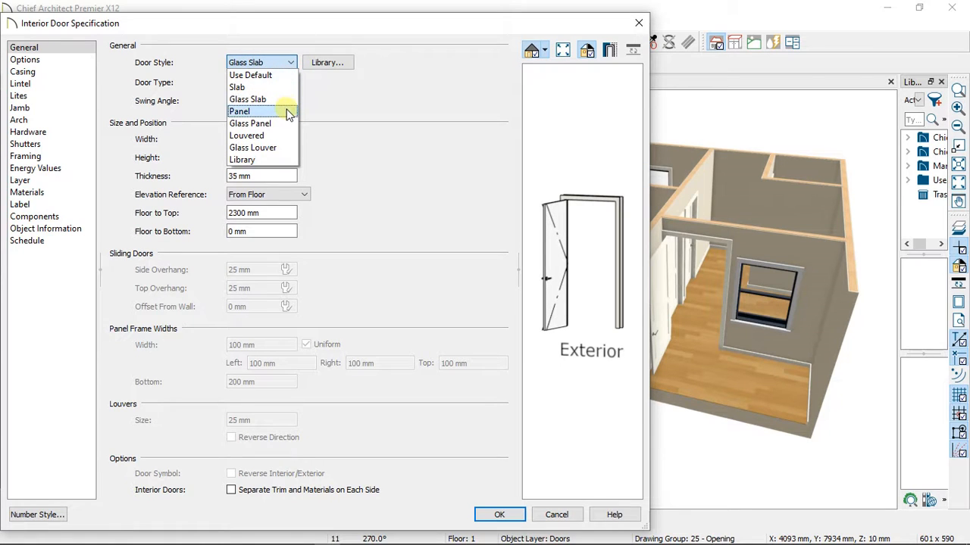
pyautogui.click(285, 111)
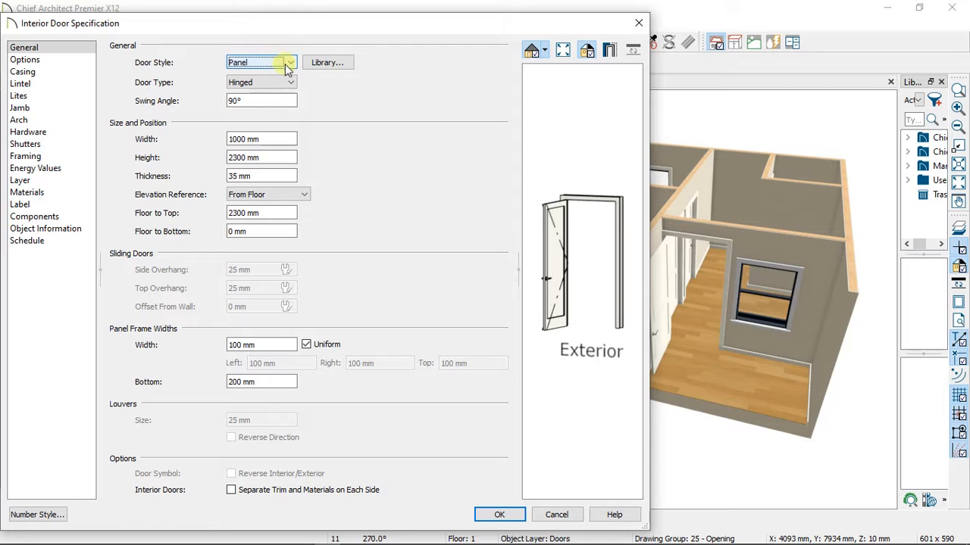
# - Preview the panel door as the Doorway, Slider, Bifold and Fixed door types
pyautogui.click(290, 81)
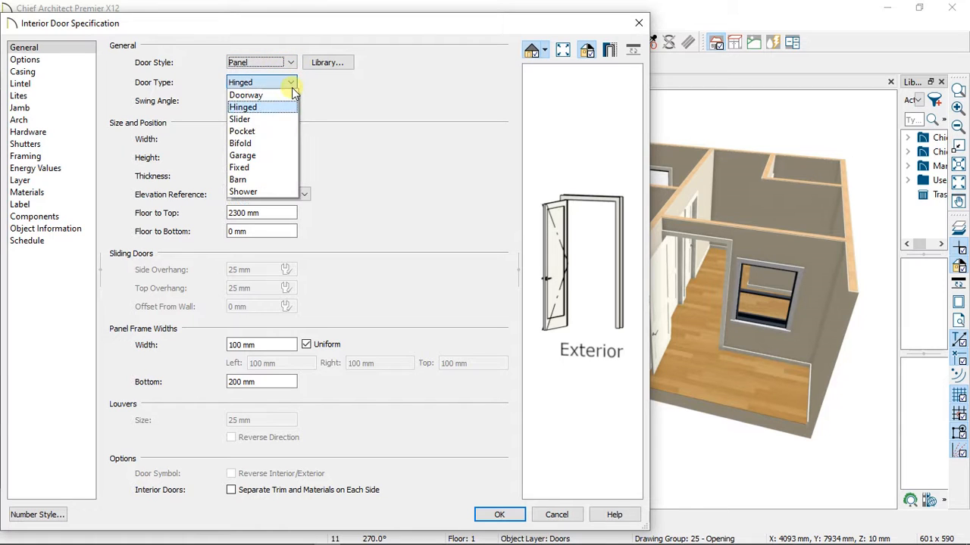
pyautogui.click(286, 95)
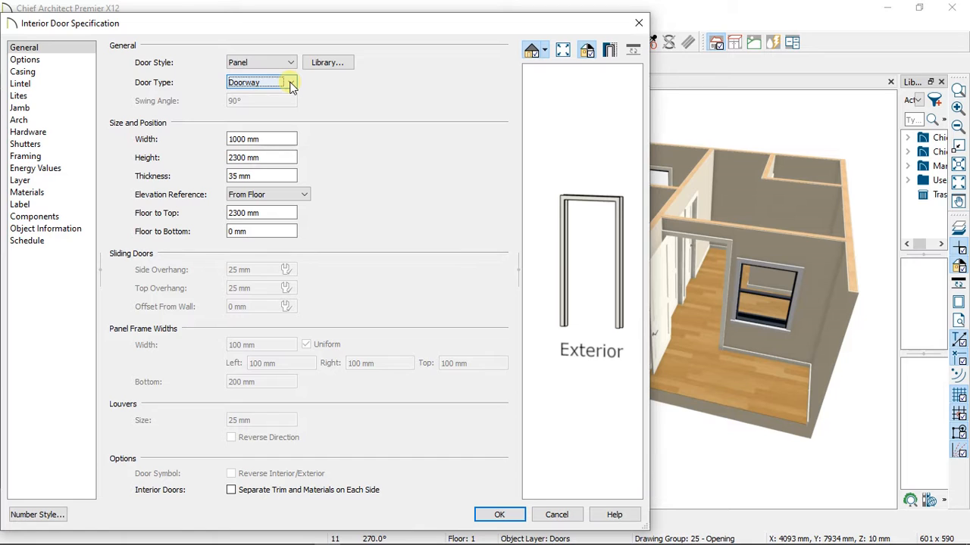
pyautogui.click(291, 83)
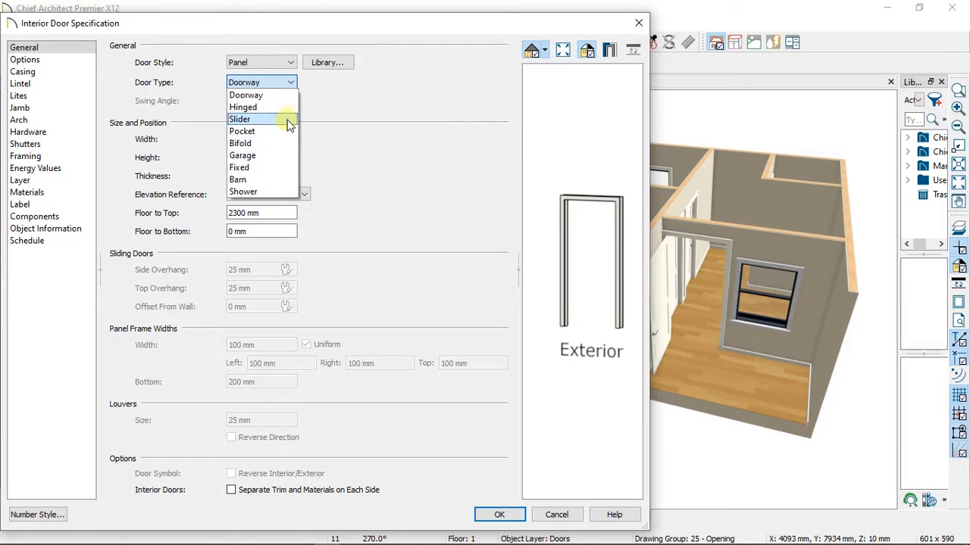
pyautogui.click(287, 121)
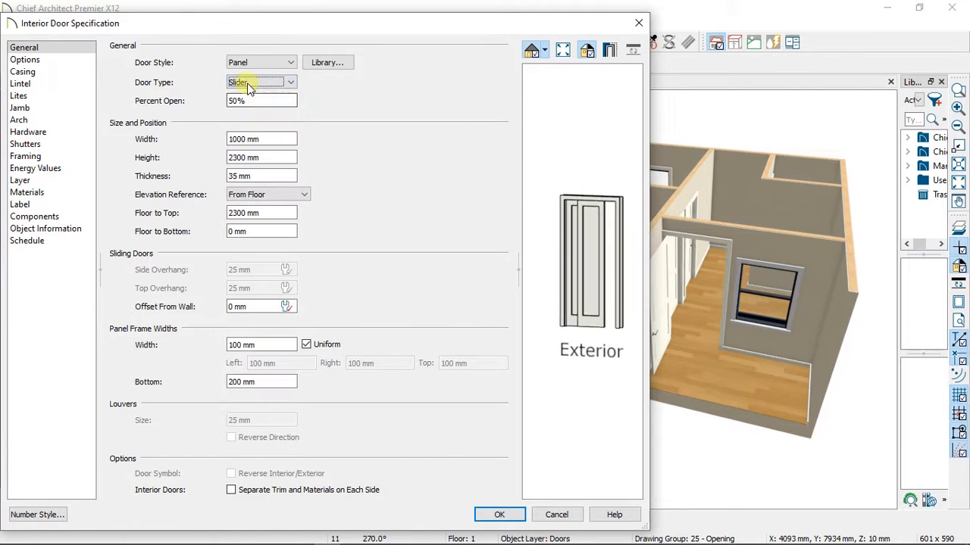
pyautogui.click(288, 81)
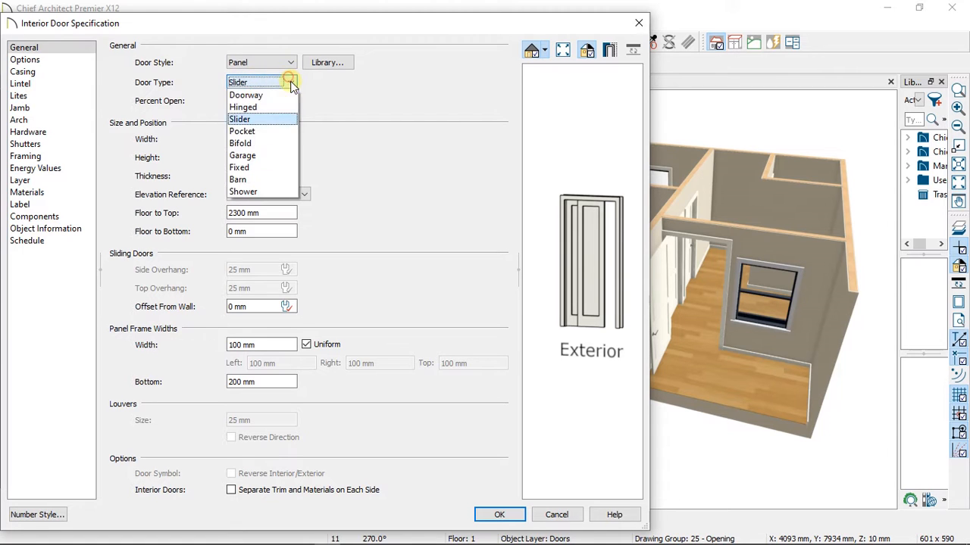
pyautogui.click(283, 145)
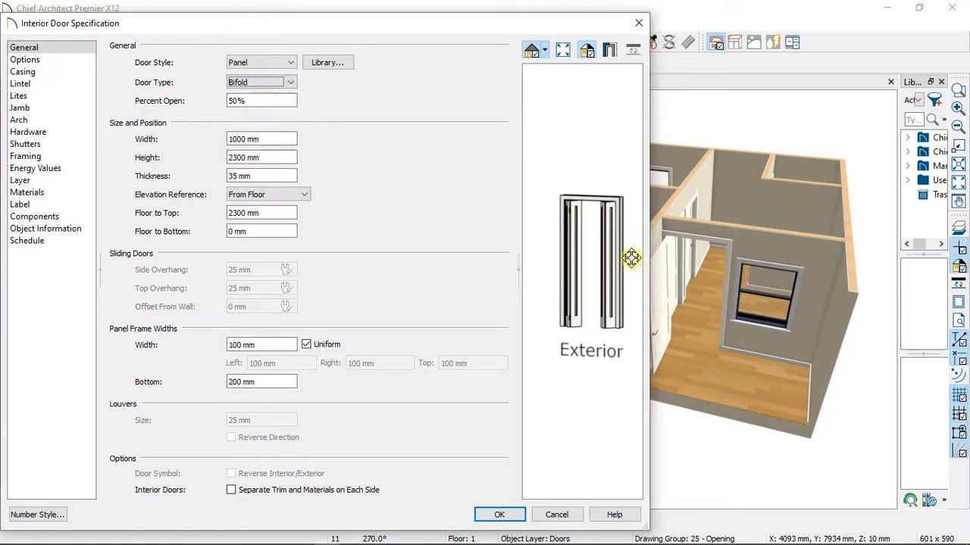
pyautogui.click(268, 81)
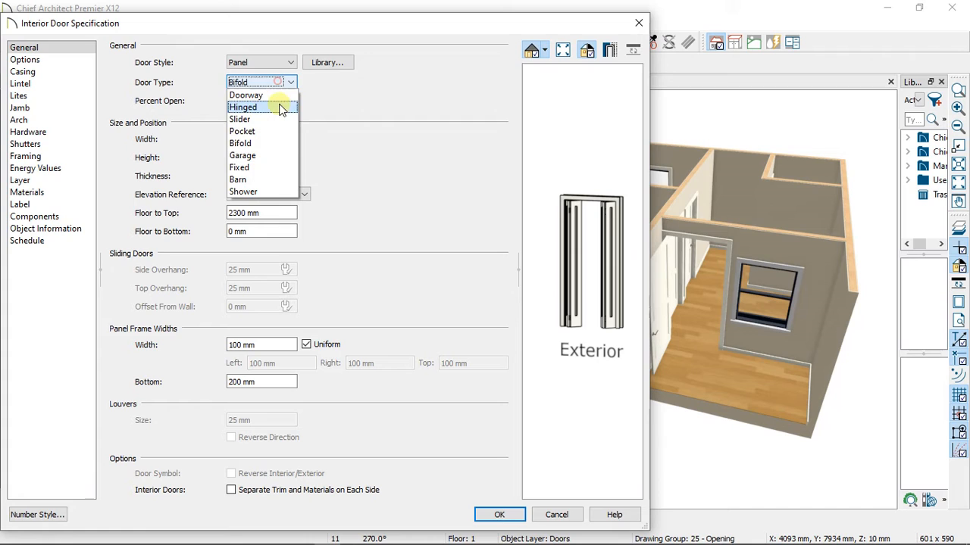
pyautogui.click(283, 168)
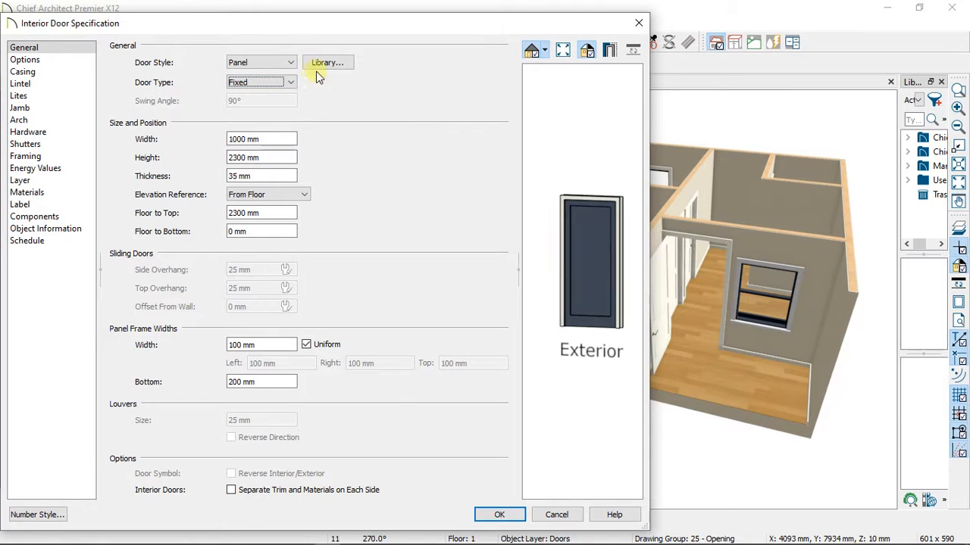
# - Preview the panel door as the Shower, Barn and Doorway door types
pyautogui.click(292, 82)
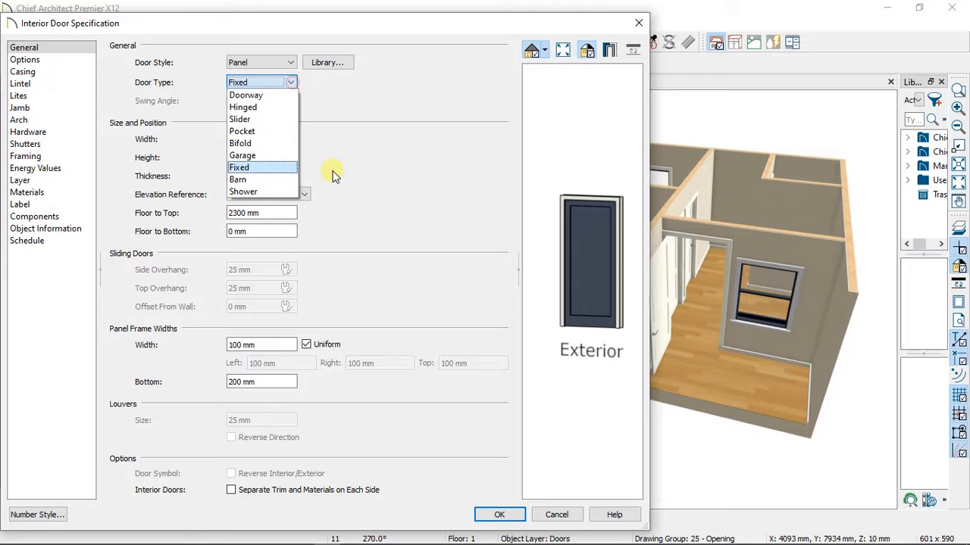
pyautogui.click(288, 191)
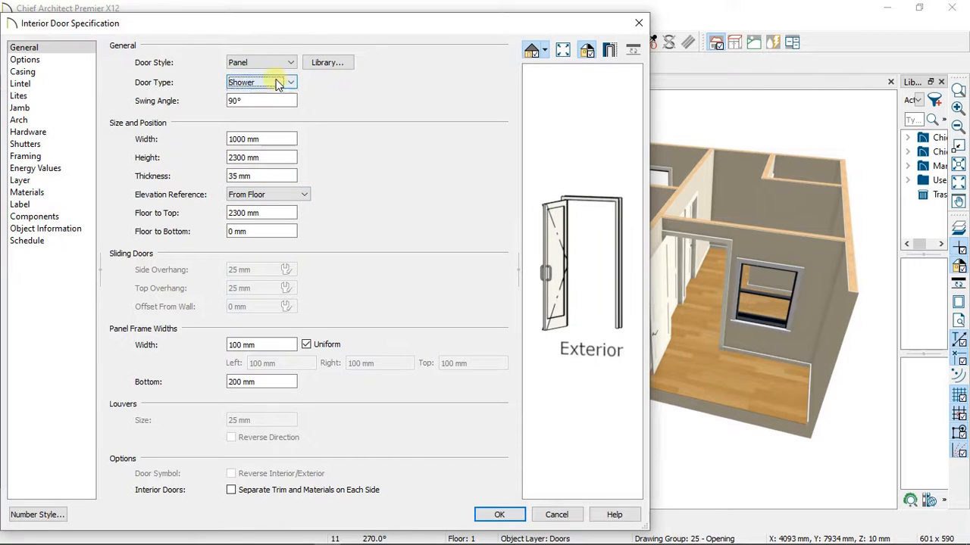
pyautogui.click(278, 83)
pyautogui.click(267, 176)
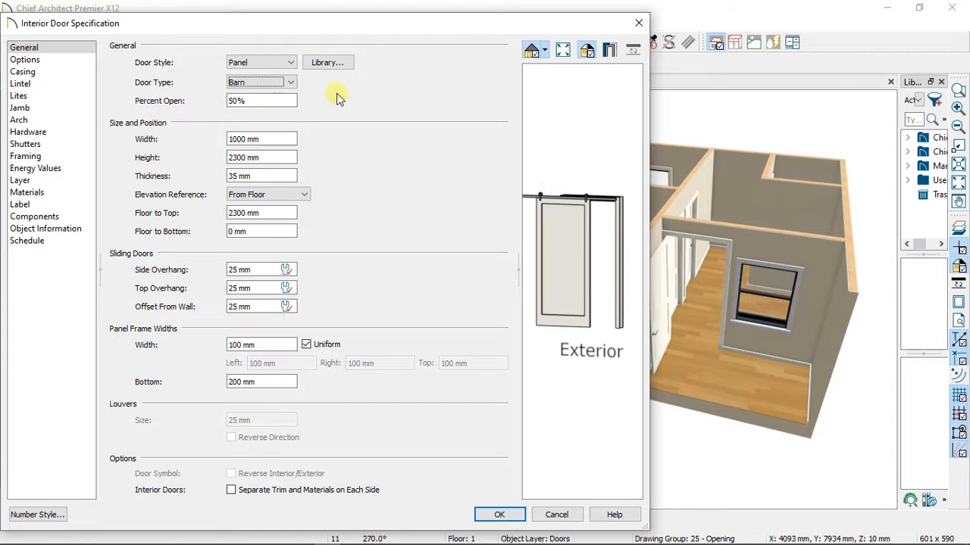
pyautogui.click(286, 82)
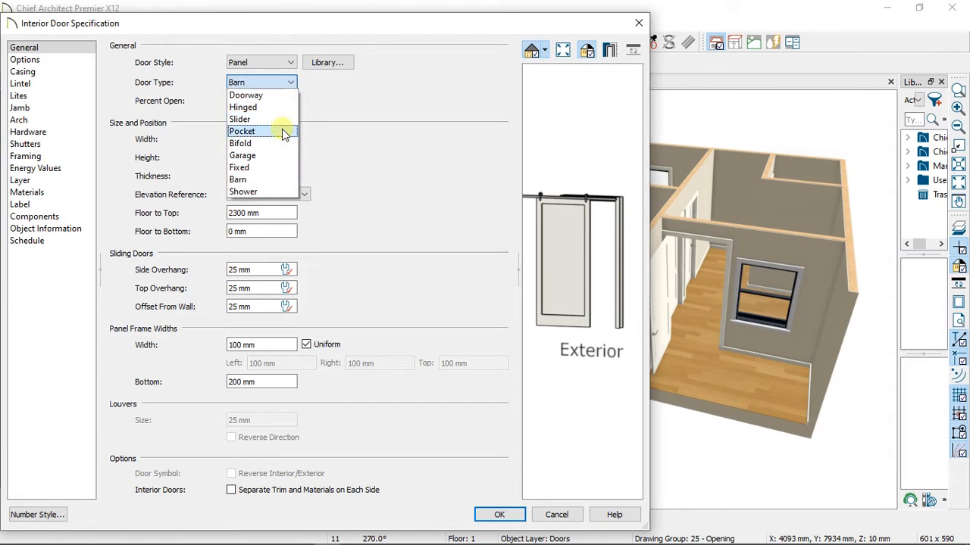
pyautogui.click(281, 95)
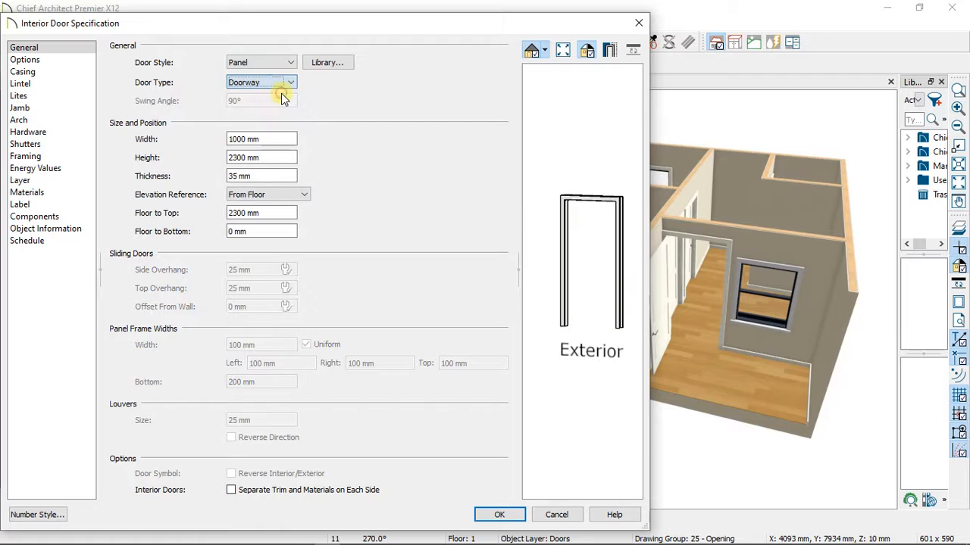
# - Set the door type to Hinged and apply the door specification
pyautogui.click(278, 83)
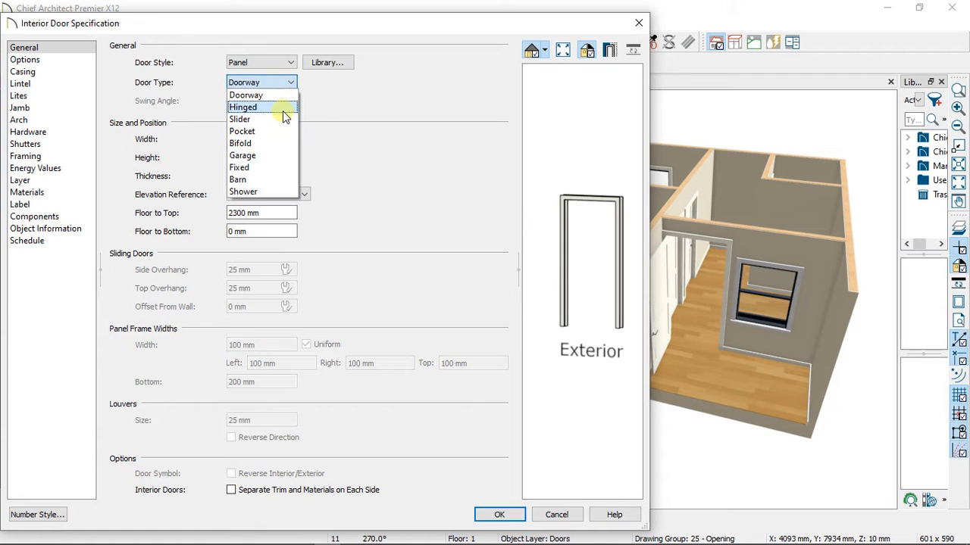
pyautogui.click(284, 108)
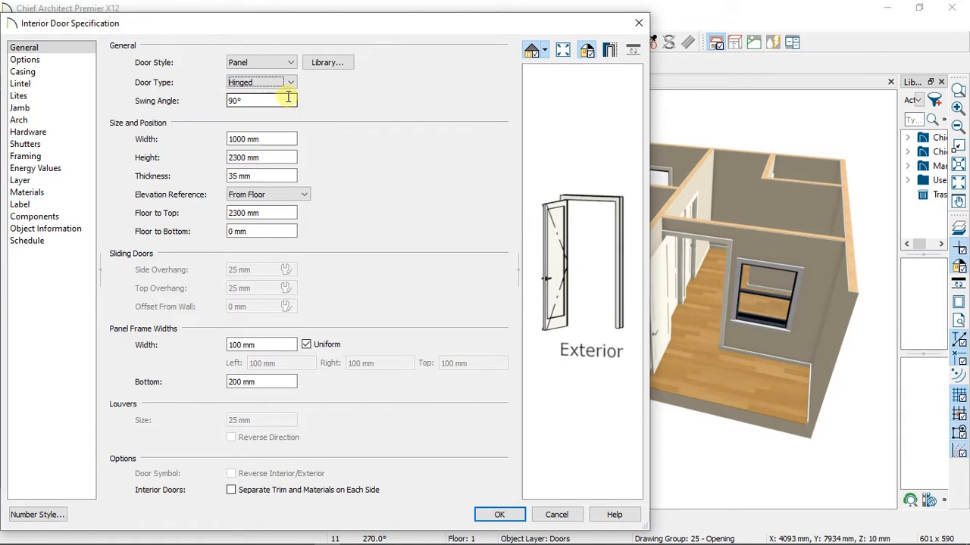
pyautogui.click(509, 515)
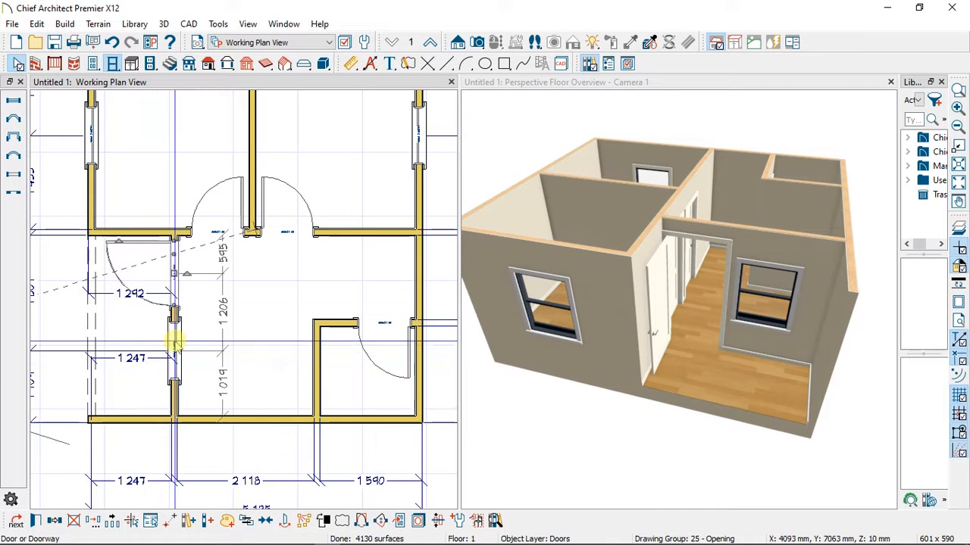
# - Open the specification of the window beside the hinged entrance door and preview the Fixed Glass, Single Hung, Double Hung and Triple Casement types
pyautogui.doubleClick(175, 341)
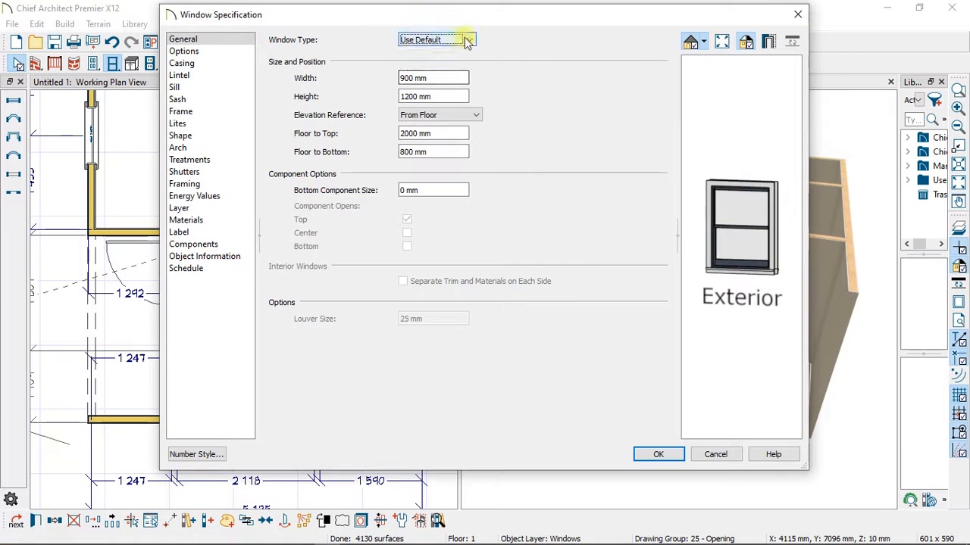
pyautogui.click(468, 40)
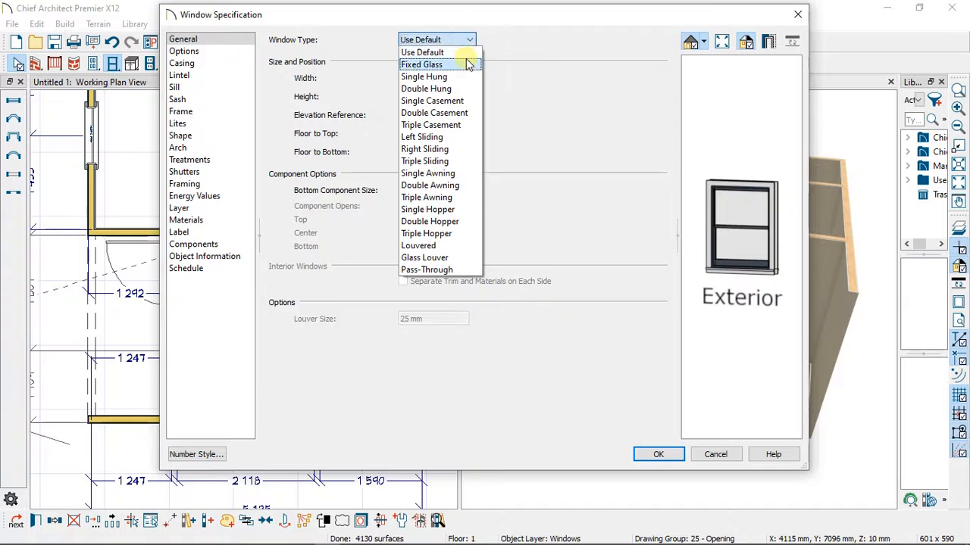
pyautogui.click(467, 61)
pyautogui.click(464, 40)
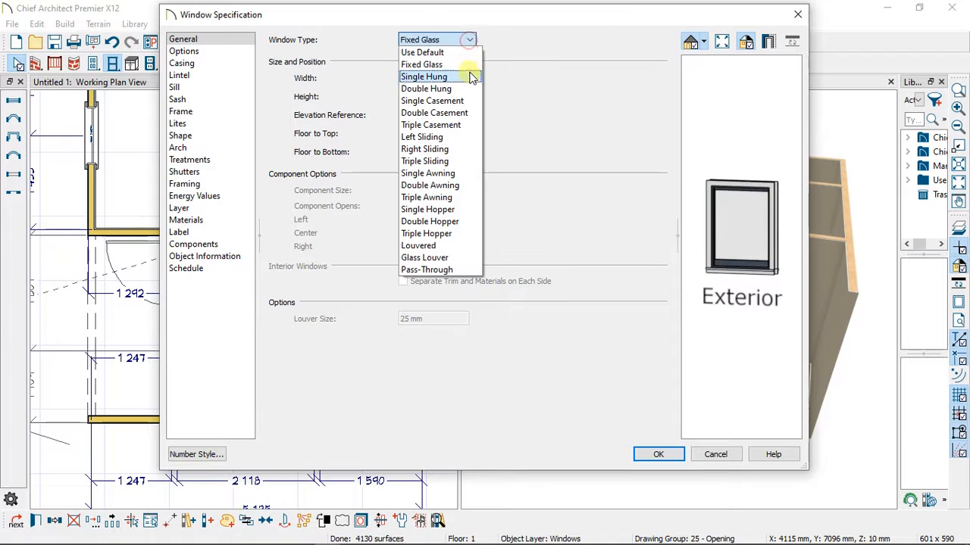
pyautogui.click(470, 78)
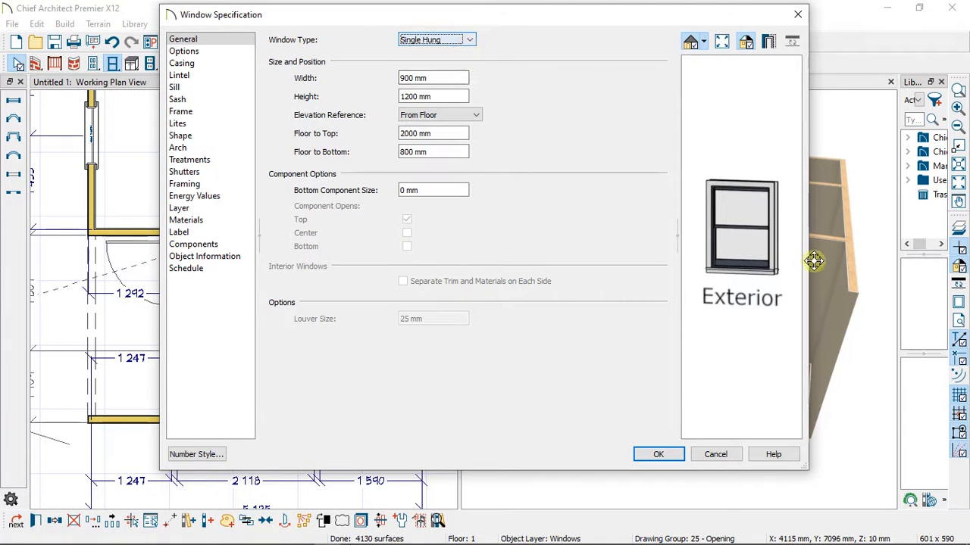
pyautogui.click(465, 38)
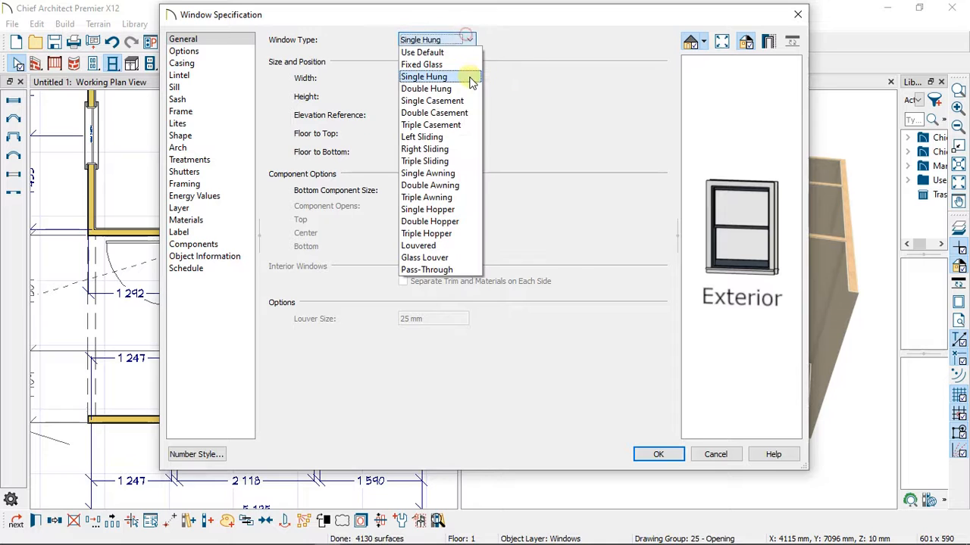
pyautogui.click(466, 89)
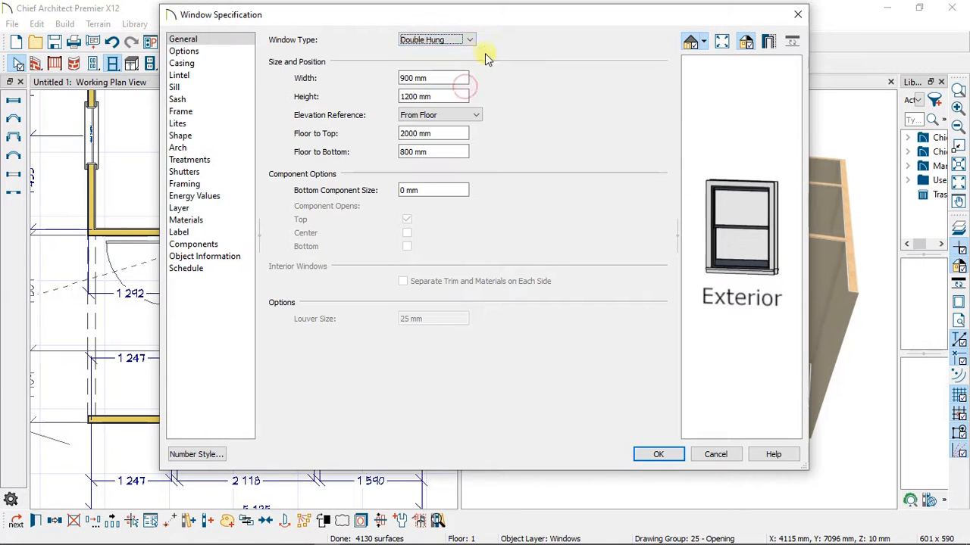
pyautogui.click(442, 46)
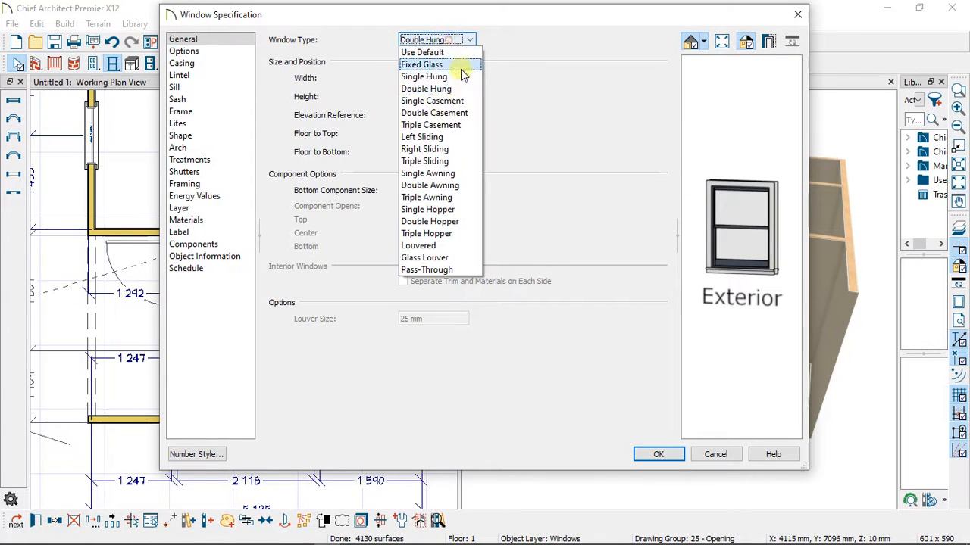
pyautogui.click(450, 126)
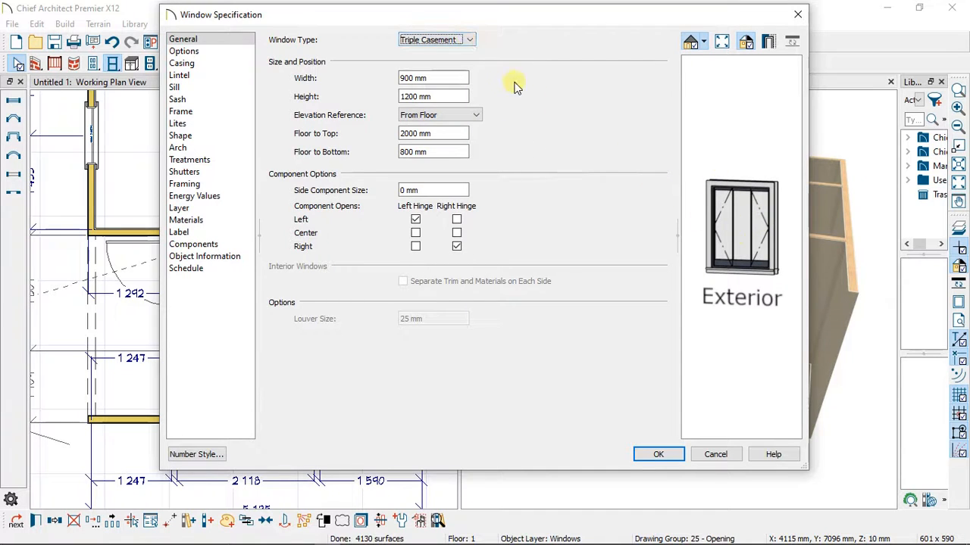
# - Set the window type to Single Awning and apply the window specification
pyautogui.click(468, 39)
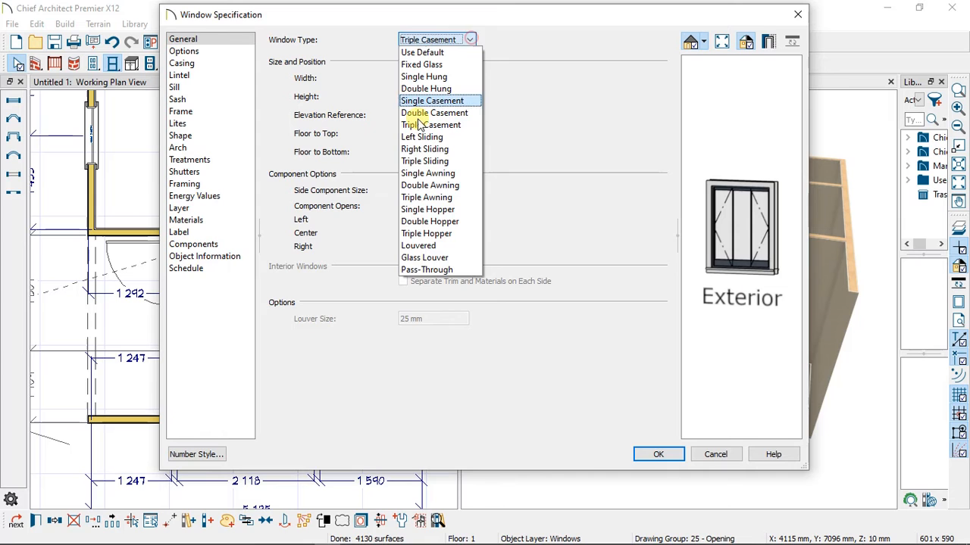
pyautogui.click(435, 173)
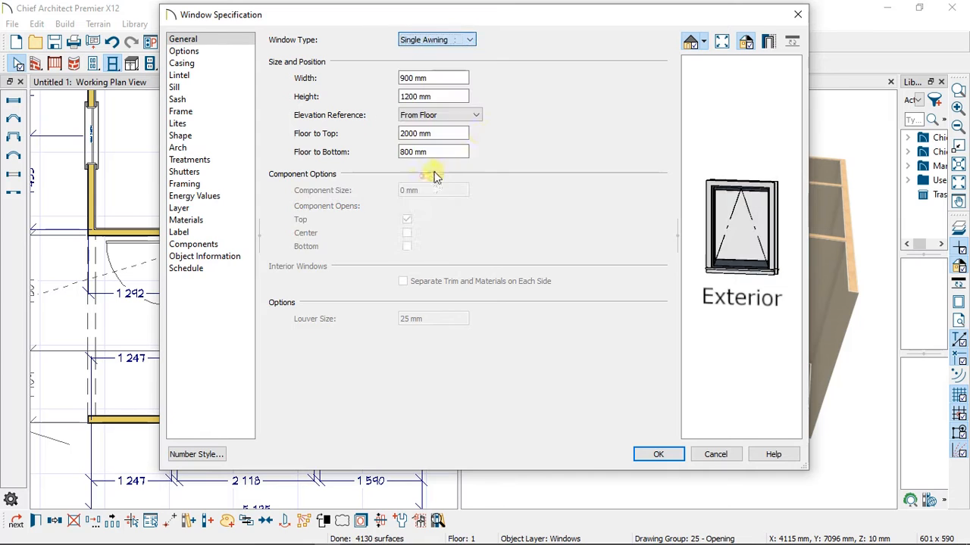
pyautogui.click(657, 454)
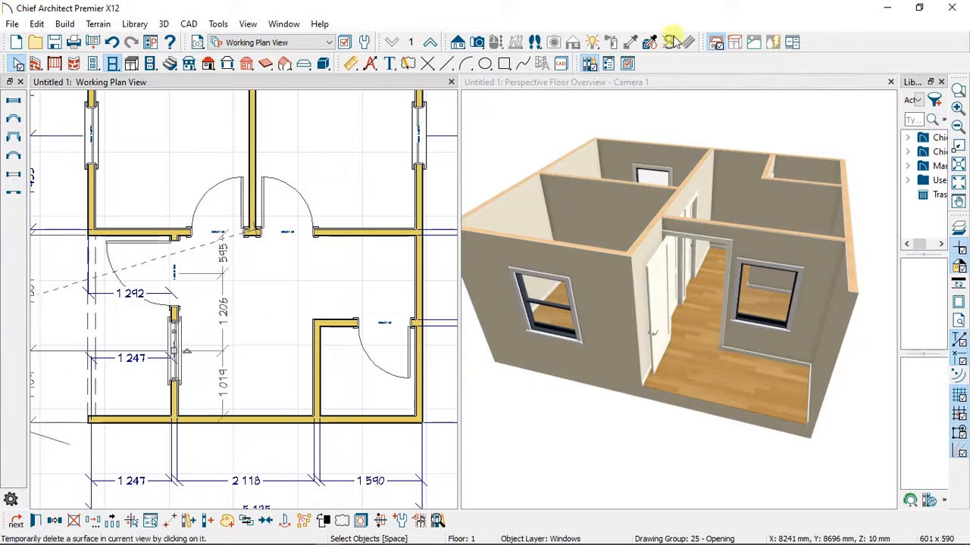
pyautogui.click(479, 45)
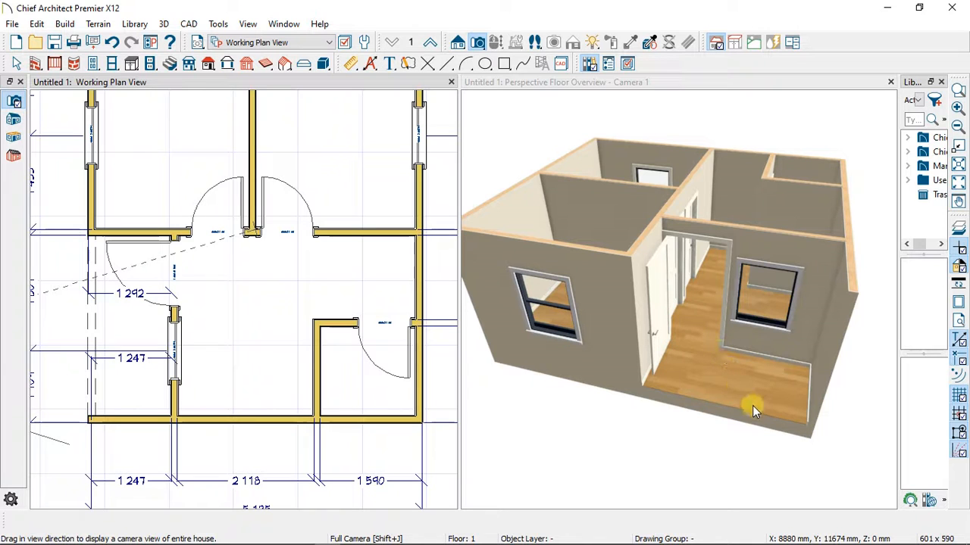
pyautogui.moveTo(826, 539)
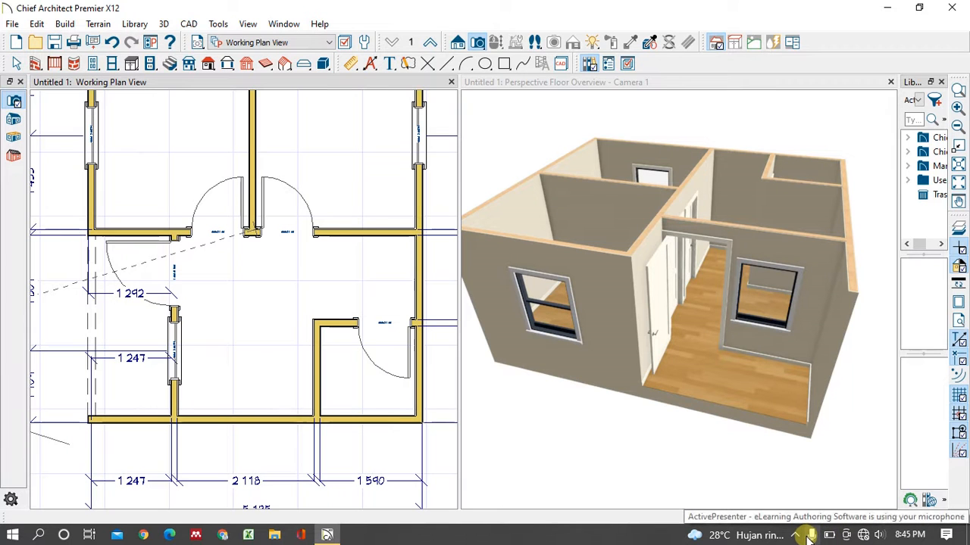
pyautogui.click(809, 537)
pyautogui.click(794, 536)
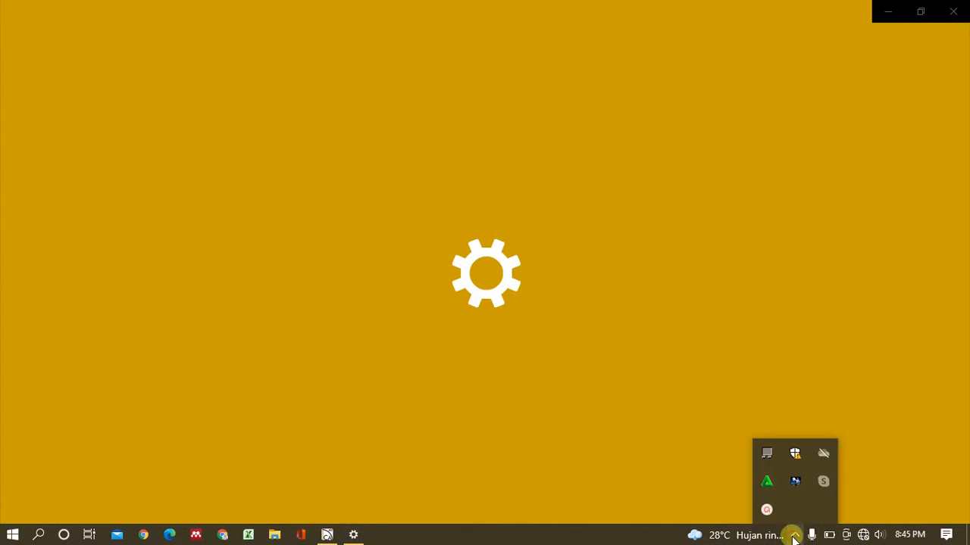
pyautogui.click(767, 510)
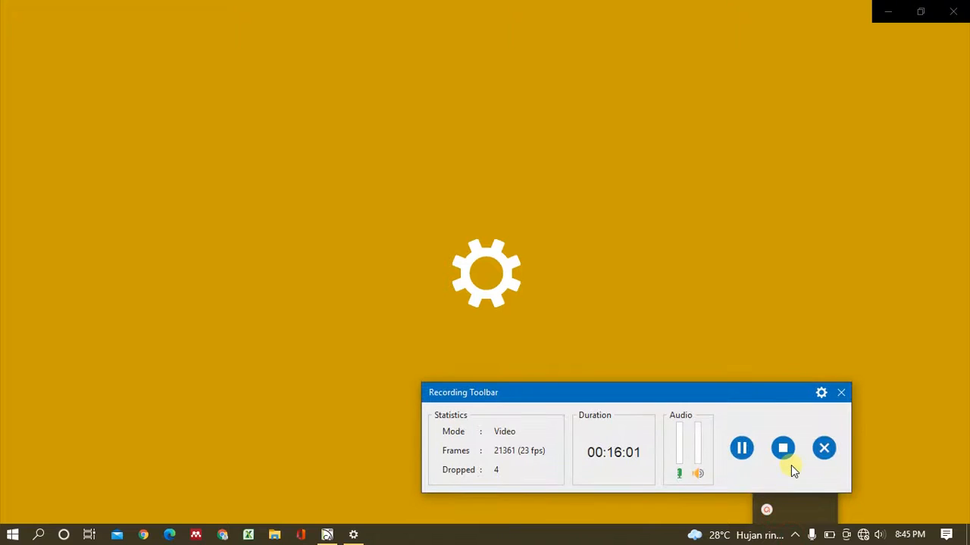